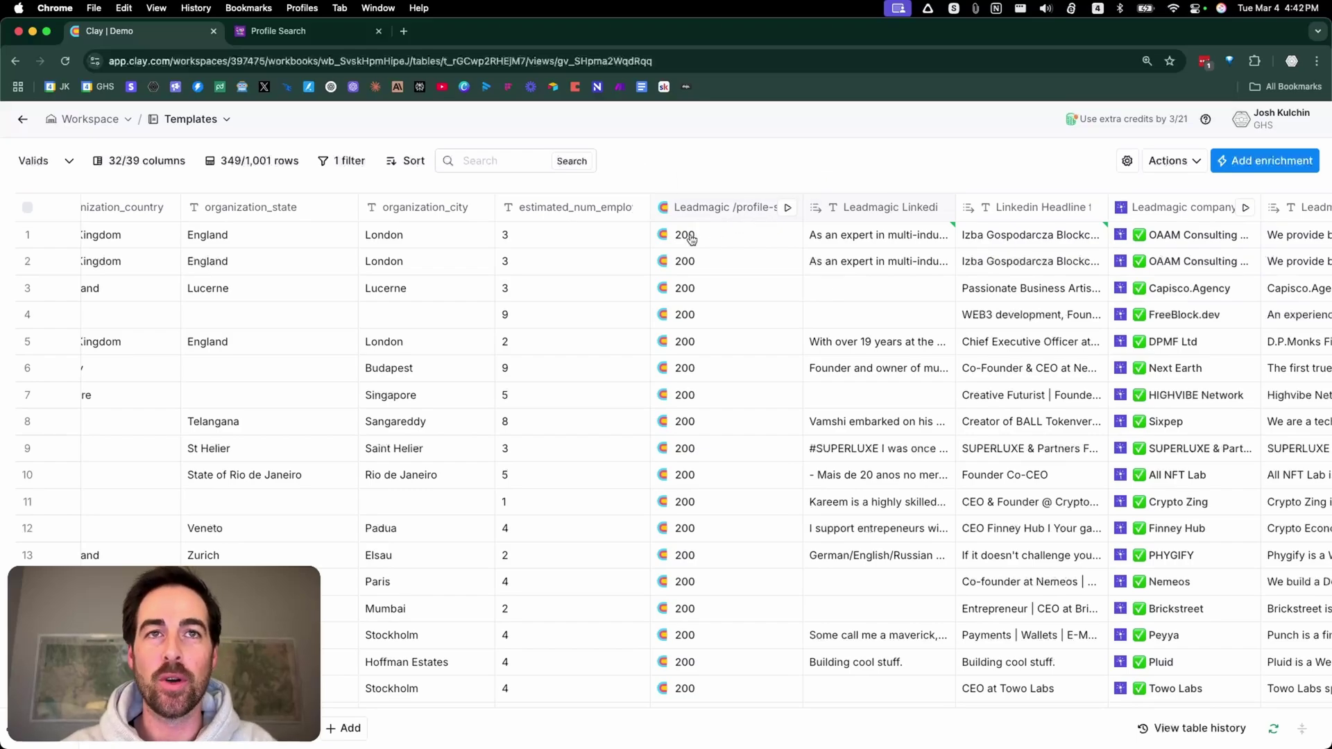
- Inspect the full profile returned for row 1, then close the details view
left_click(687, 207)
left_click(684, 207)
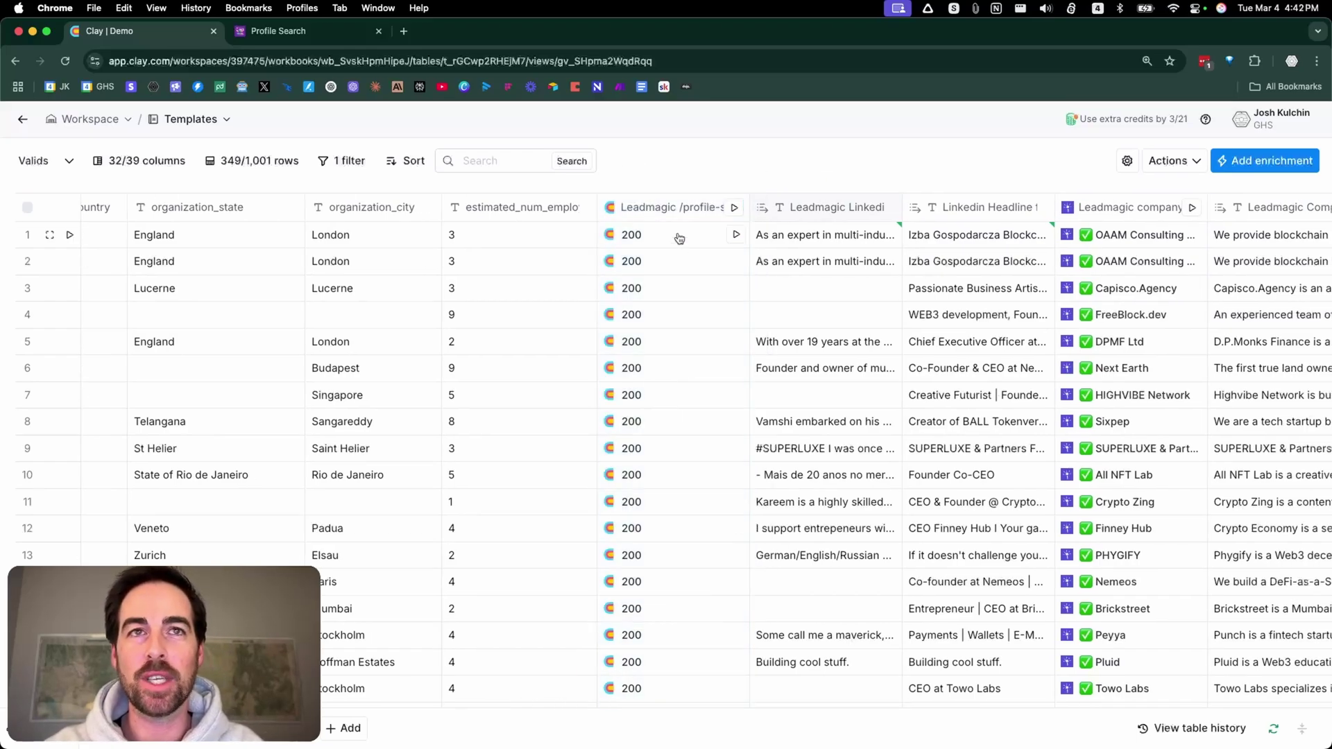
scroll(867, 234, "right", 2)
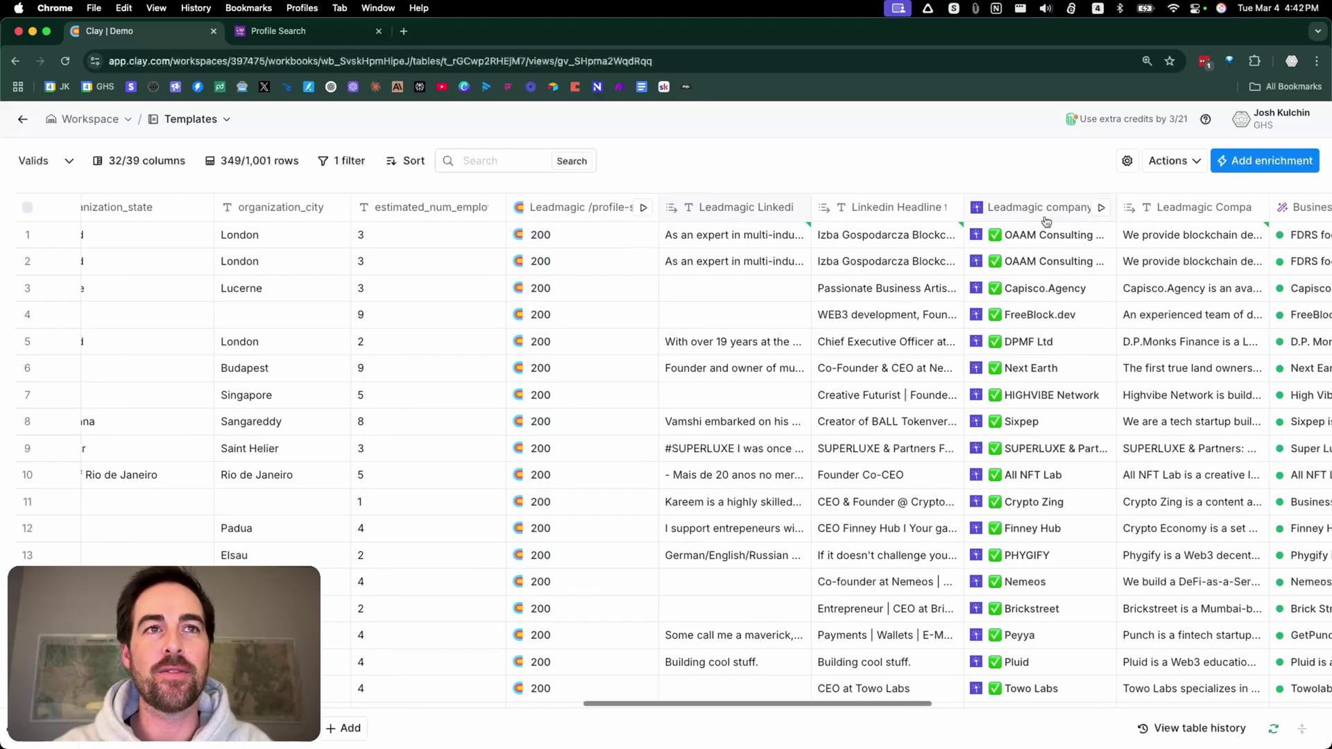
left_click(552, 238)
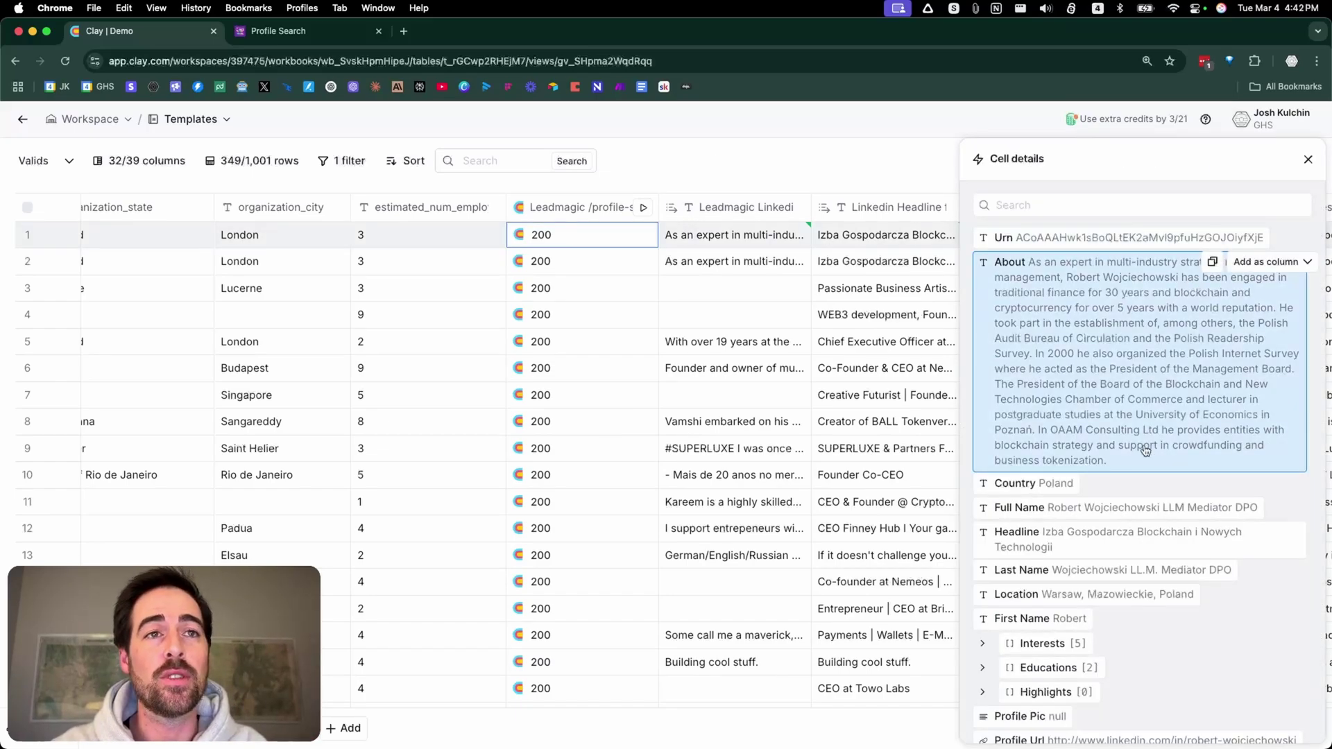
scroll(1146, 503, "down", 5)
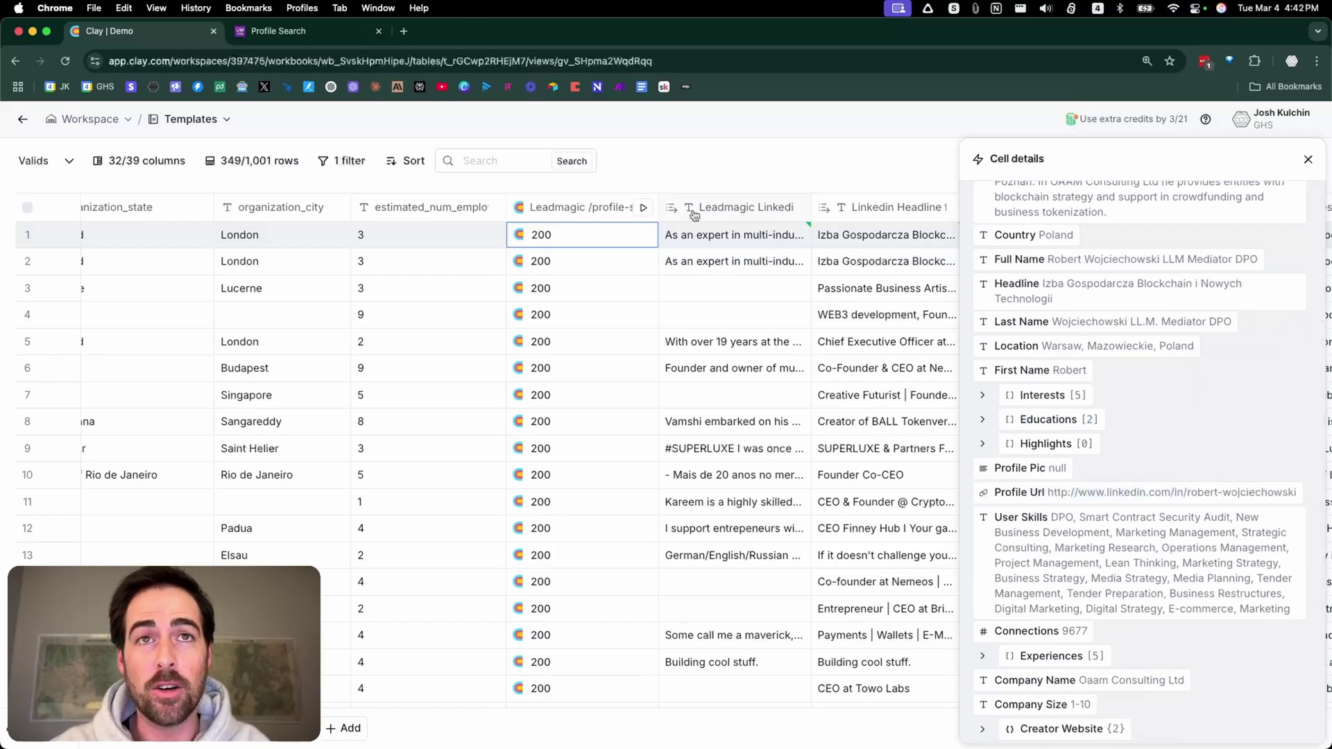
left_click(1307, 159)
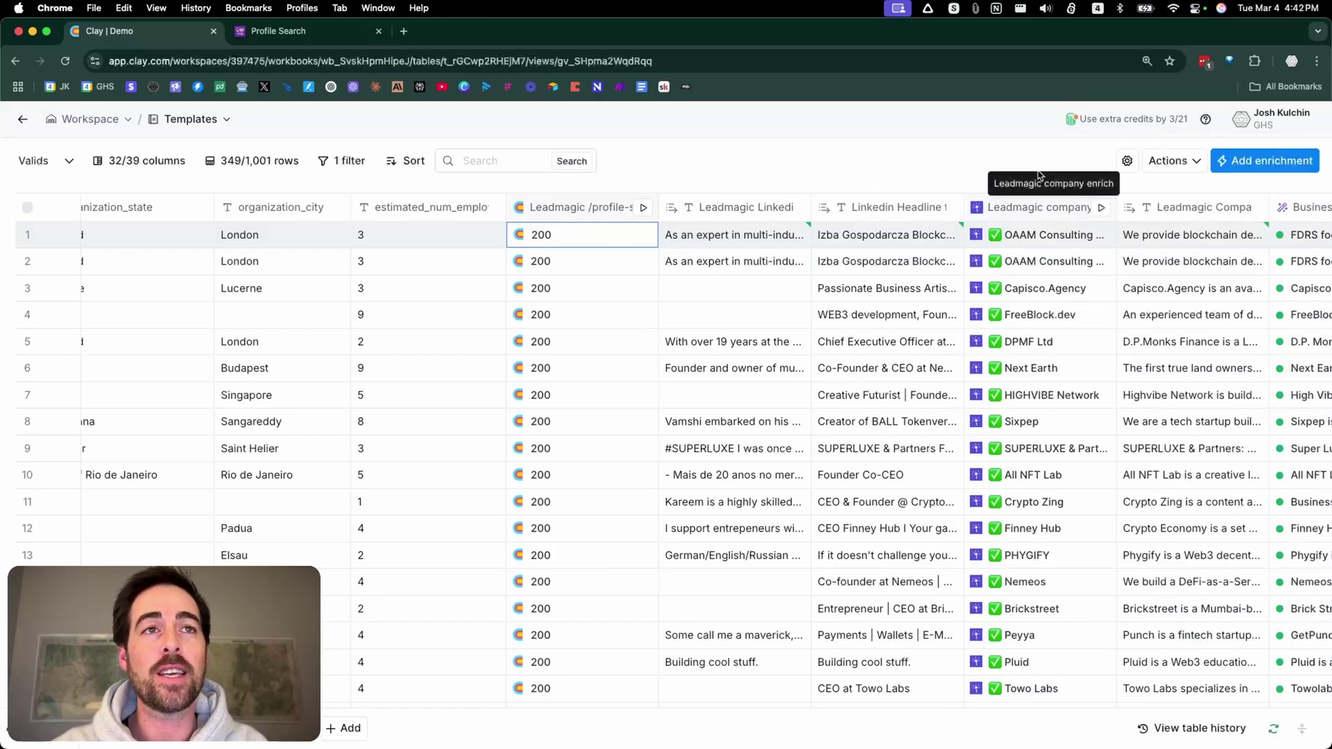
- Search enrichments for 'leadmagic' and browse the LeadMagic integration results
left_click(1264, 163)
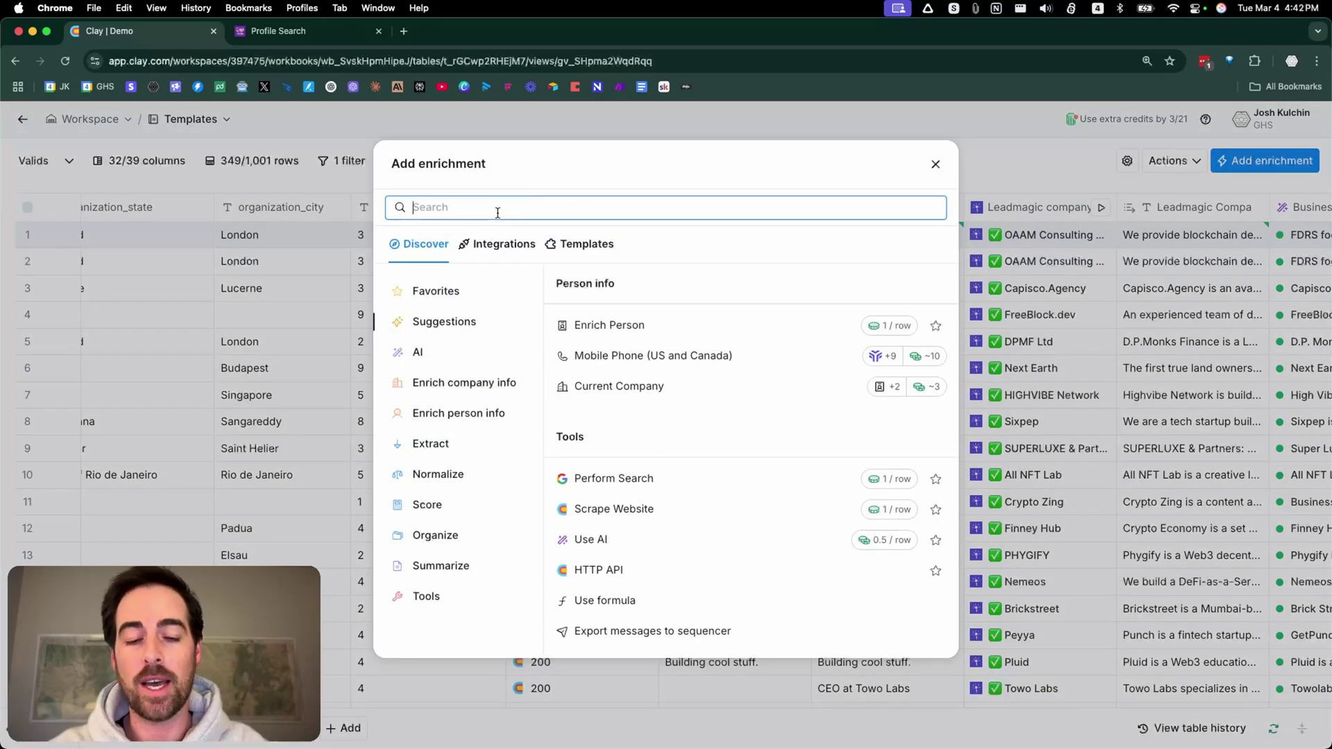
type("leadmagic")
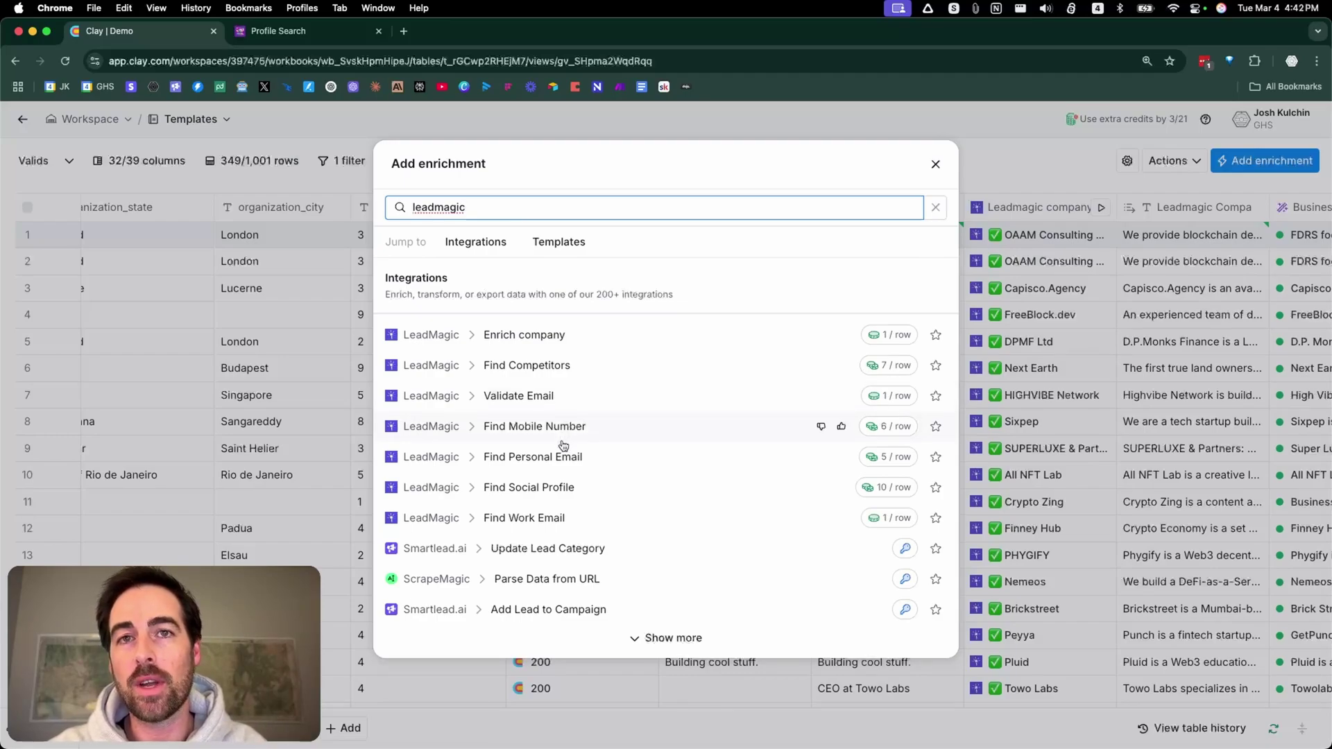
scroll(592, 489, "down", 3)
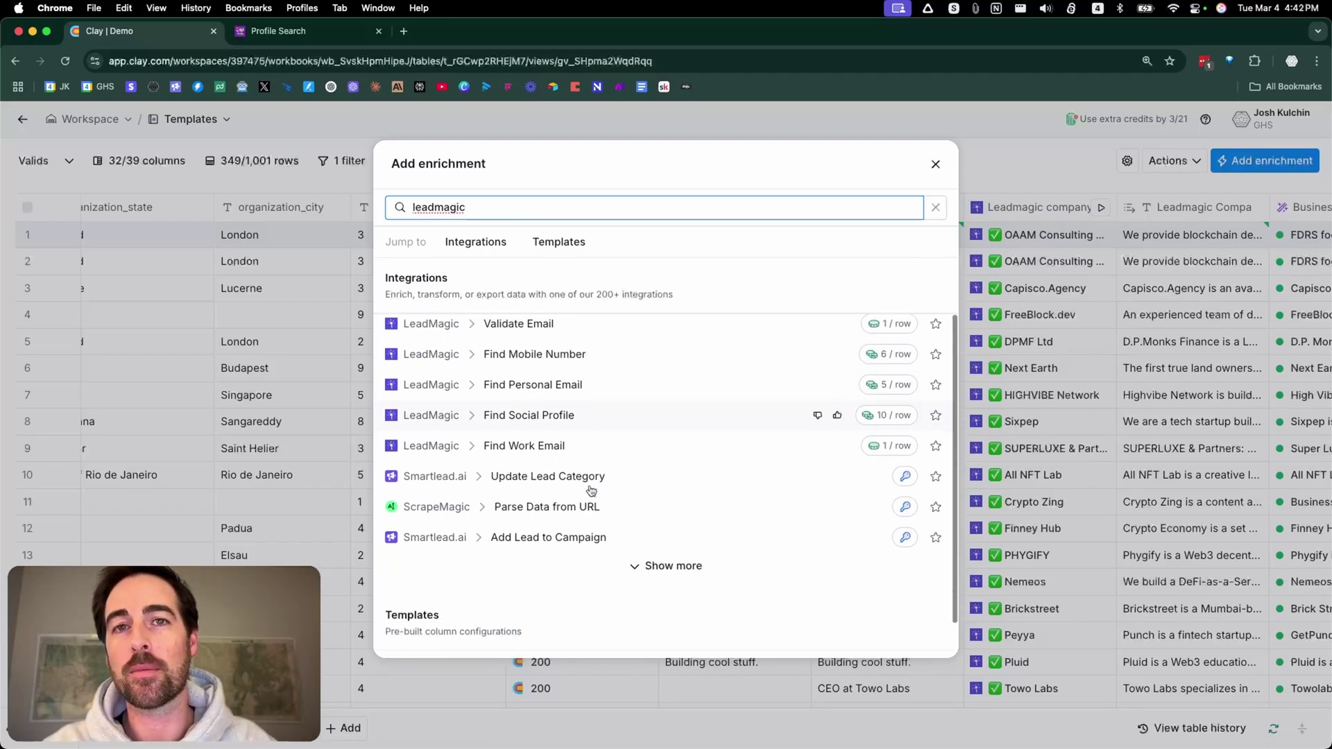
scroll(590, 488, "up", 3)
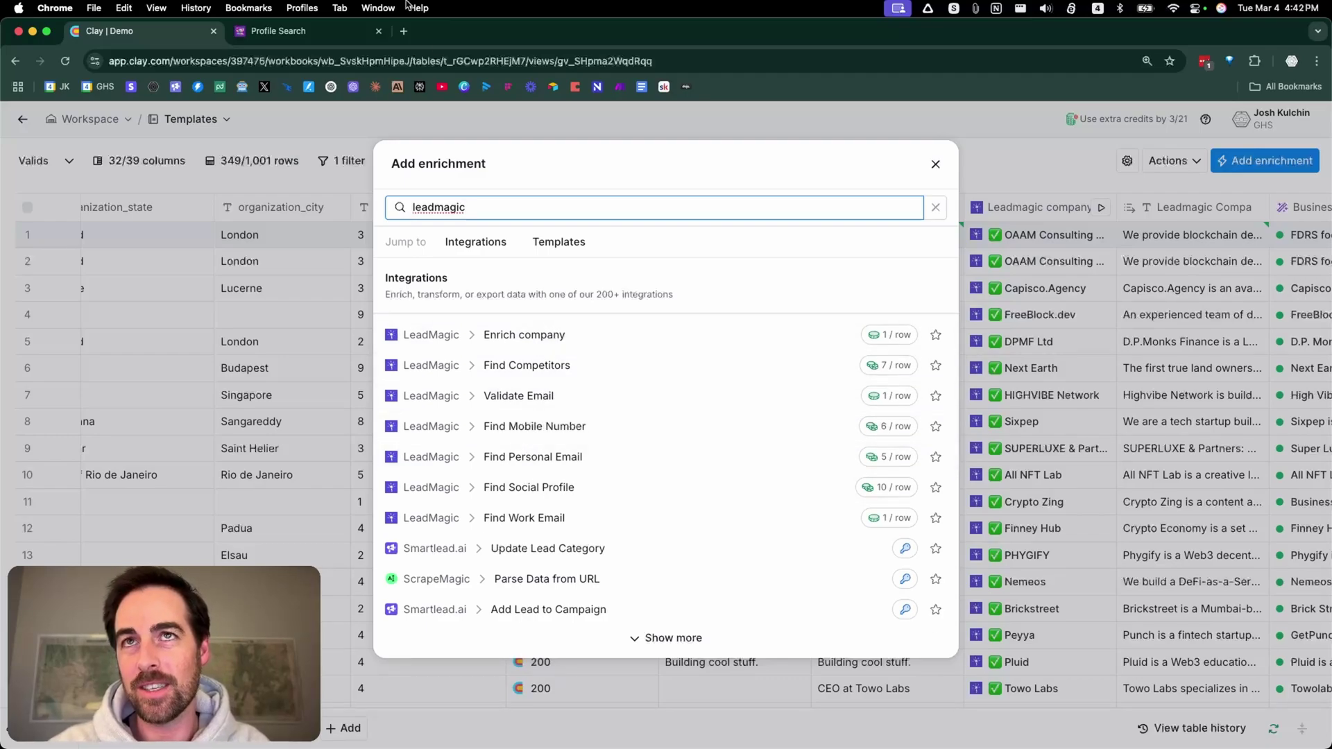
- Browse the Email Validation, Email Finder and Mobile Finder docs, returning to Profile Search
left_click(351, 37)
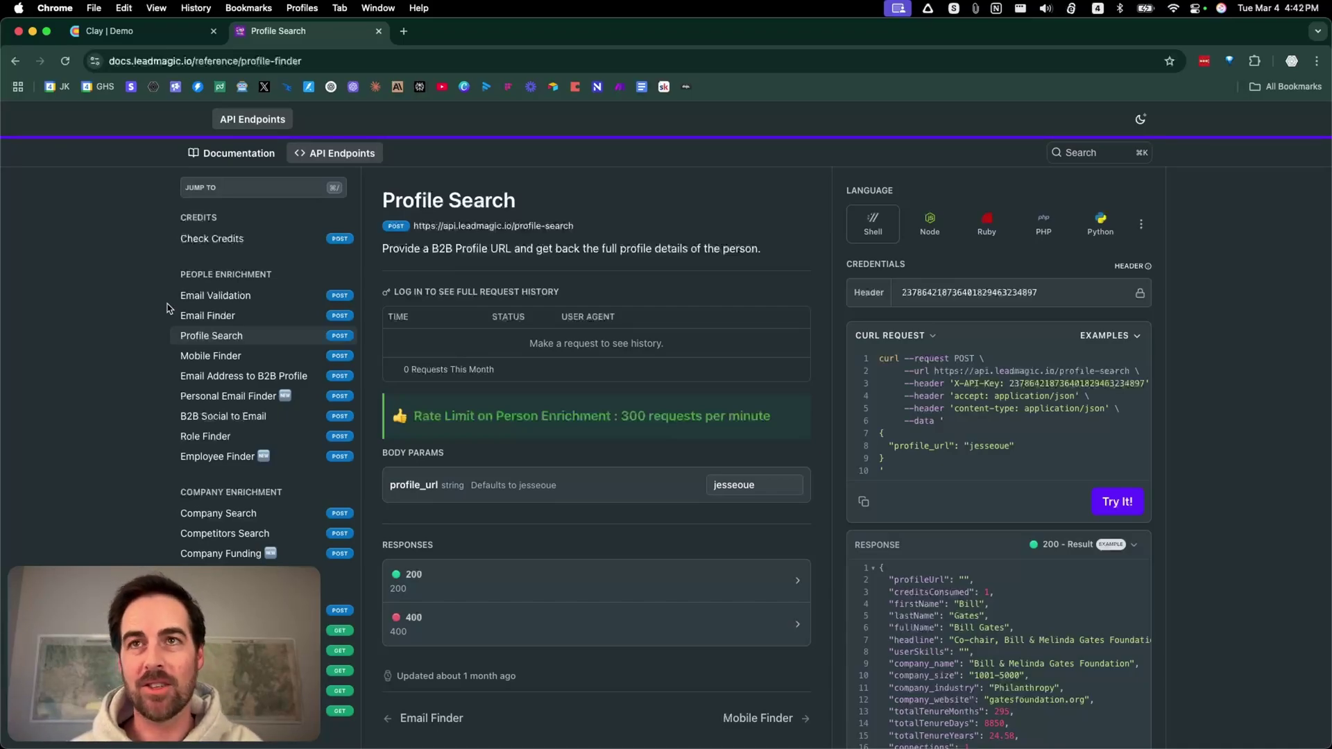
left_click(232, 297)
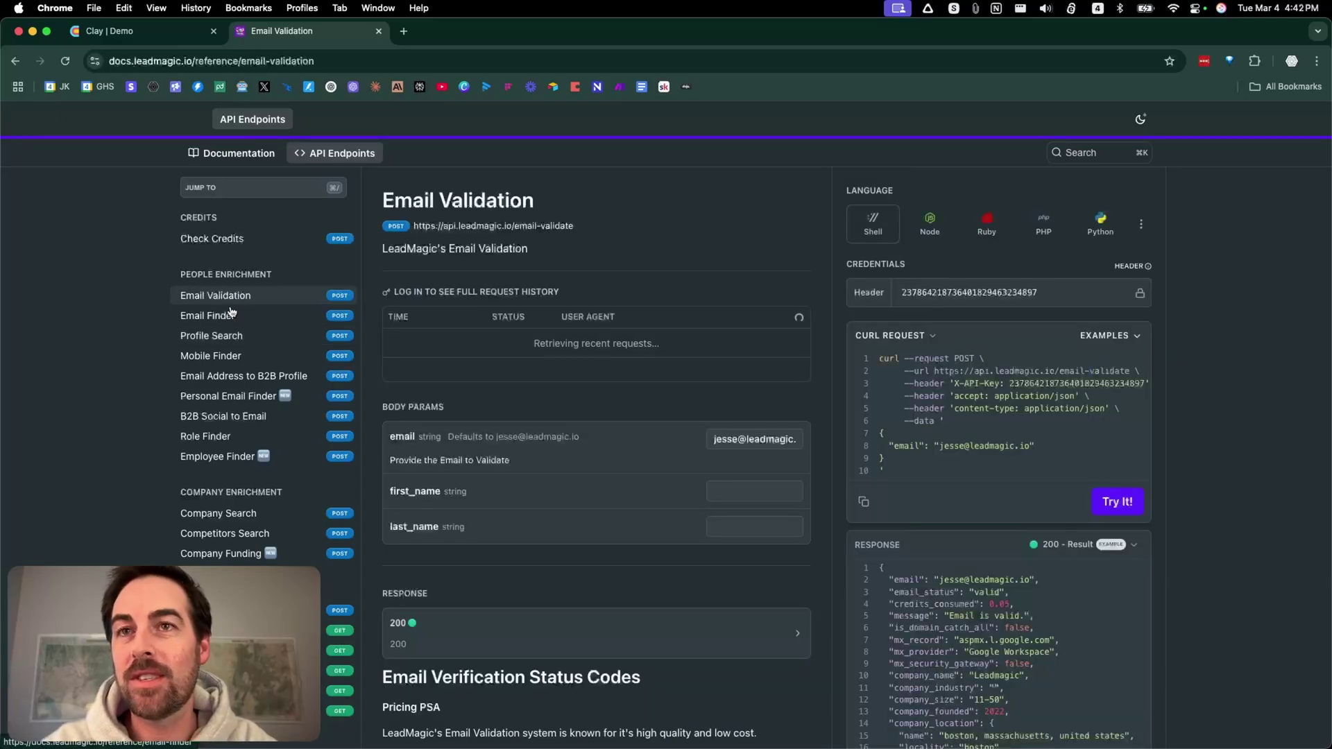
left_click(222, 316)
left_click(219, 337)
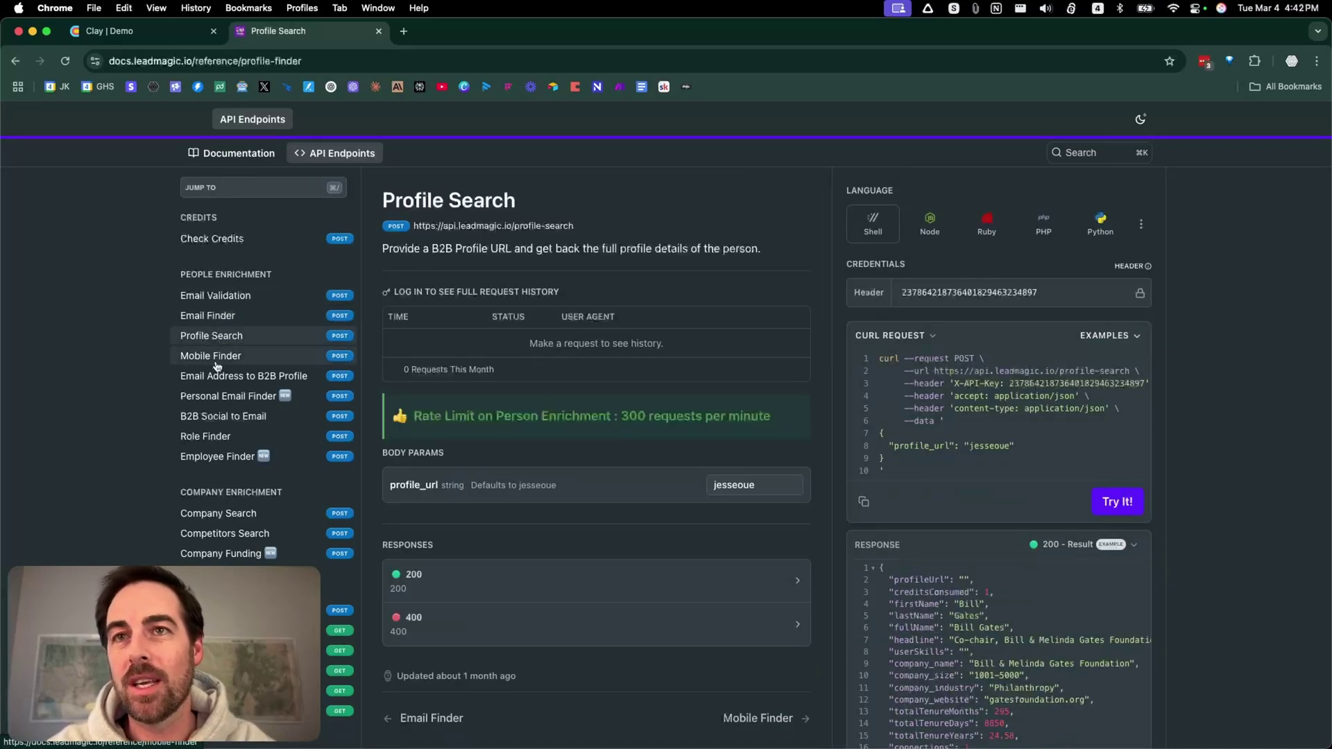
left_click(217, 358)
left_click(235, 339)
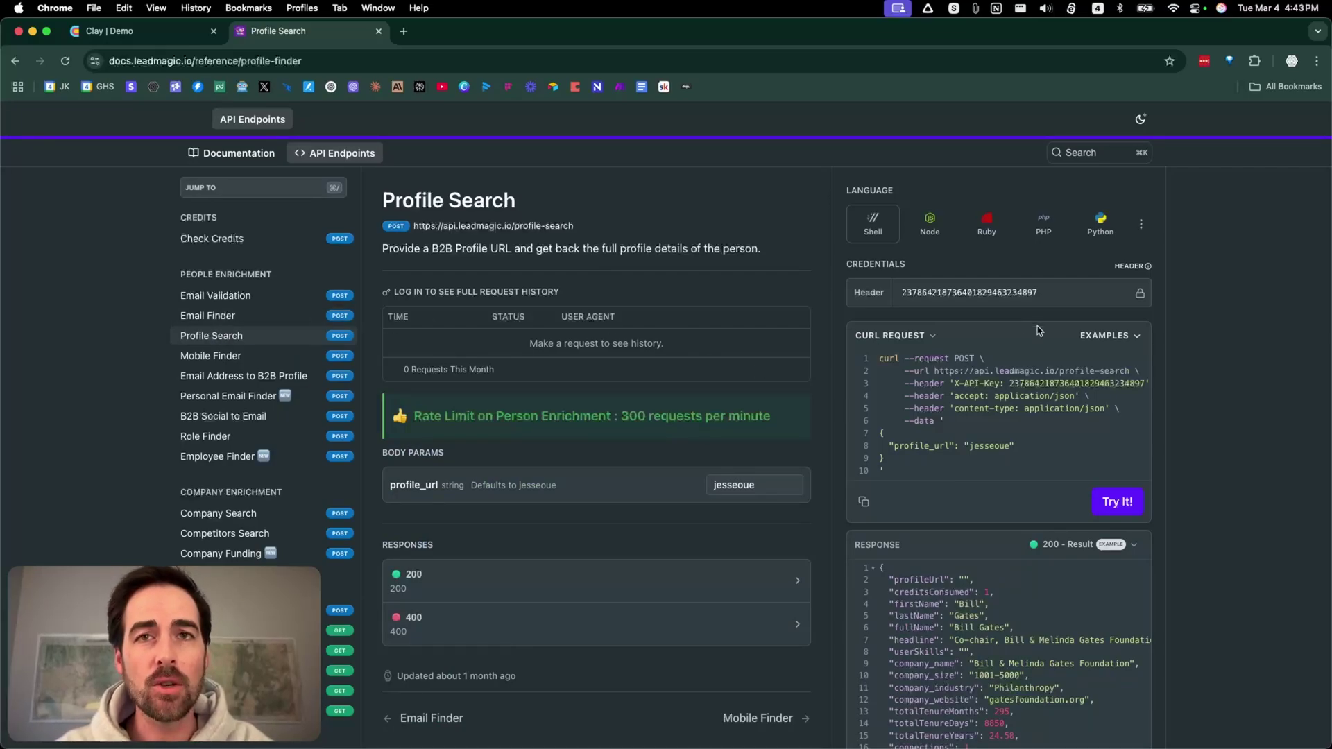
- Select the API key and the X-API-Key header name in the sample request
double_click(971, 293)
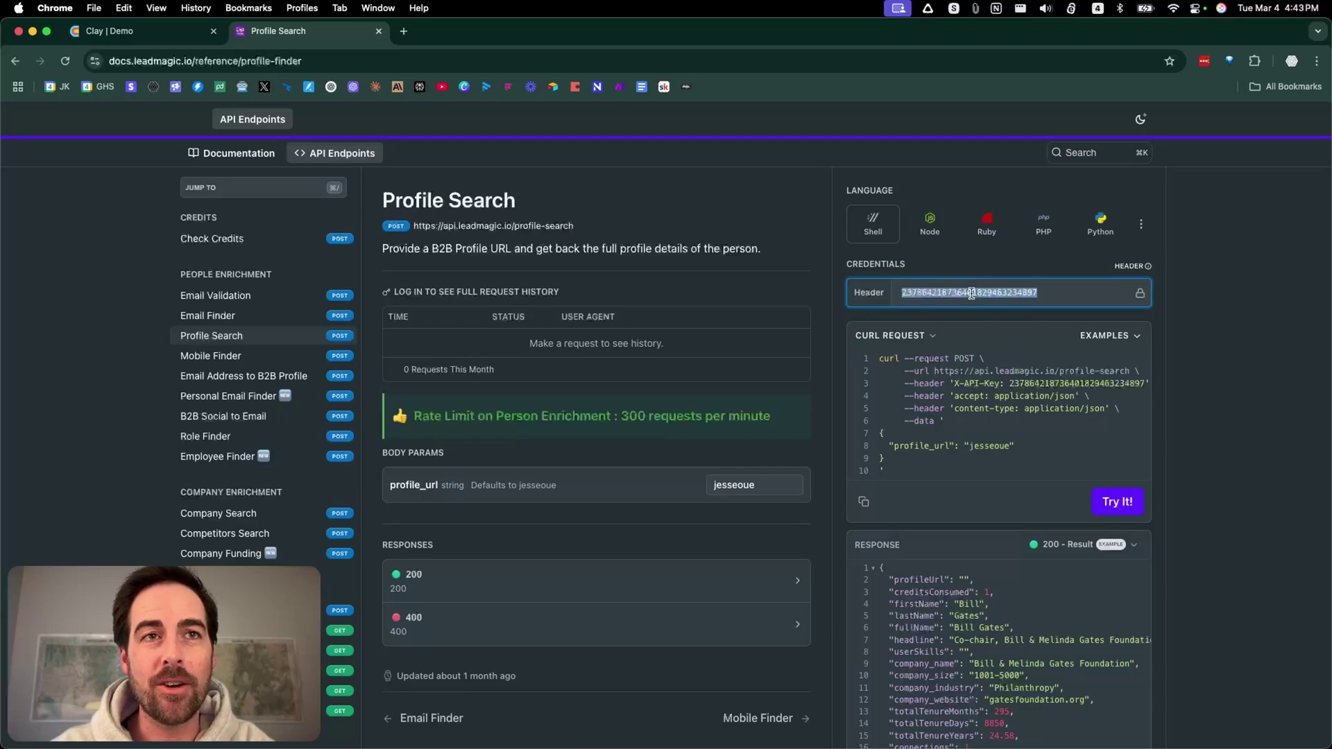
left_click(955, 356)
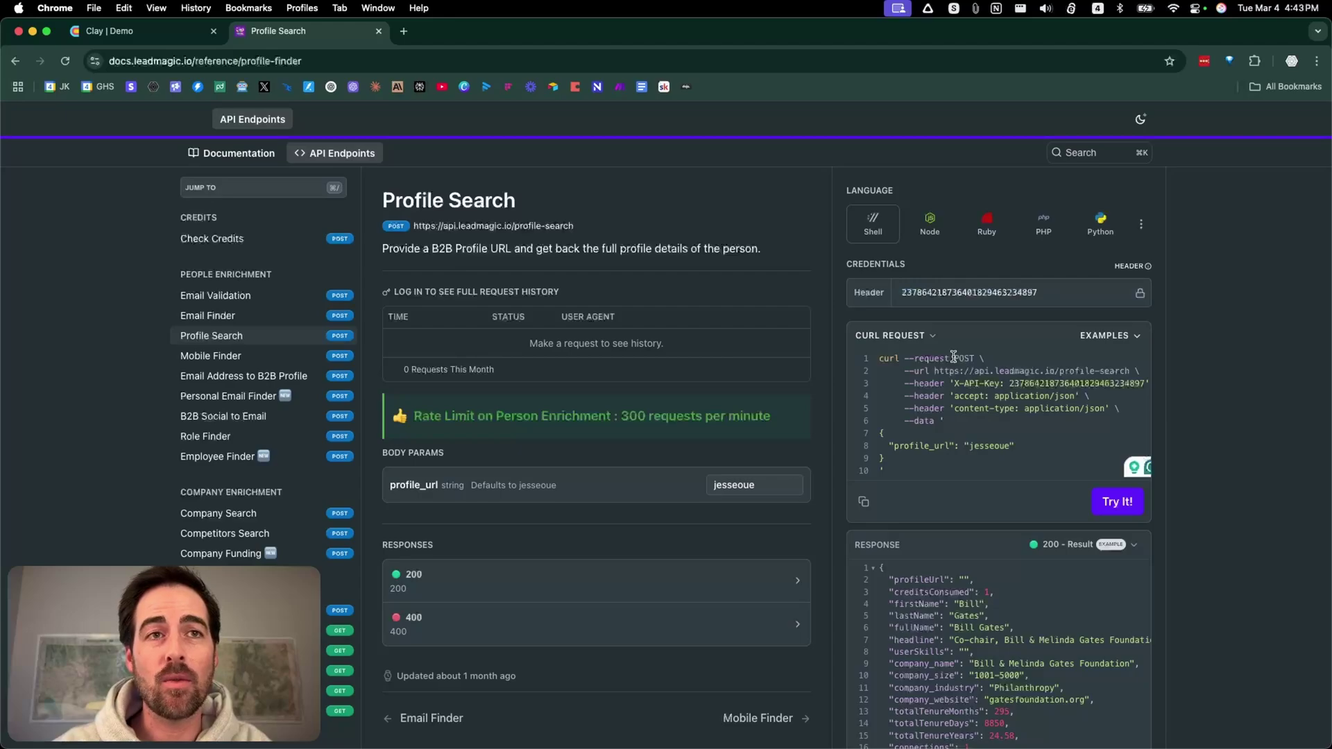
left_click_drag(954, 382, 995, 386)
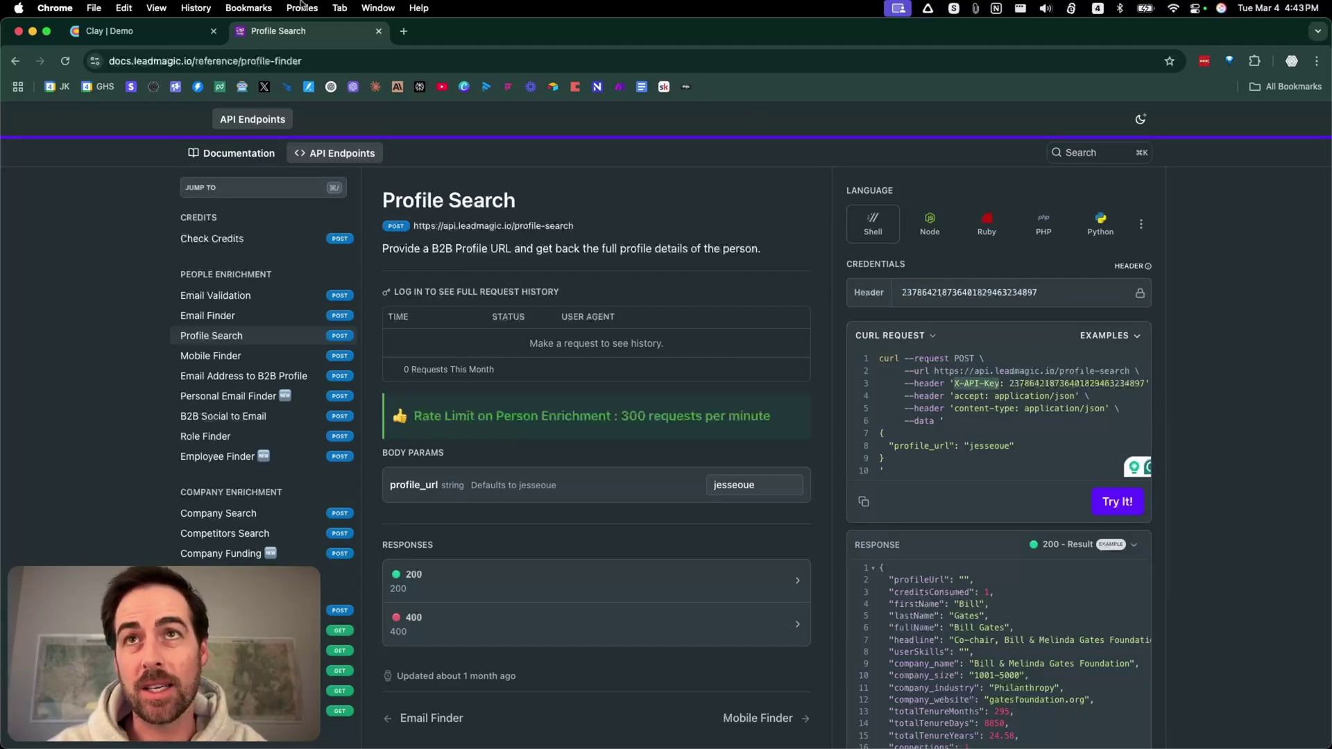
- Back in Clay, add an enrichment column left of the Leadmagic profile-search column
left_click(111, 31)
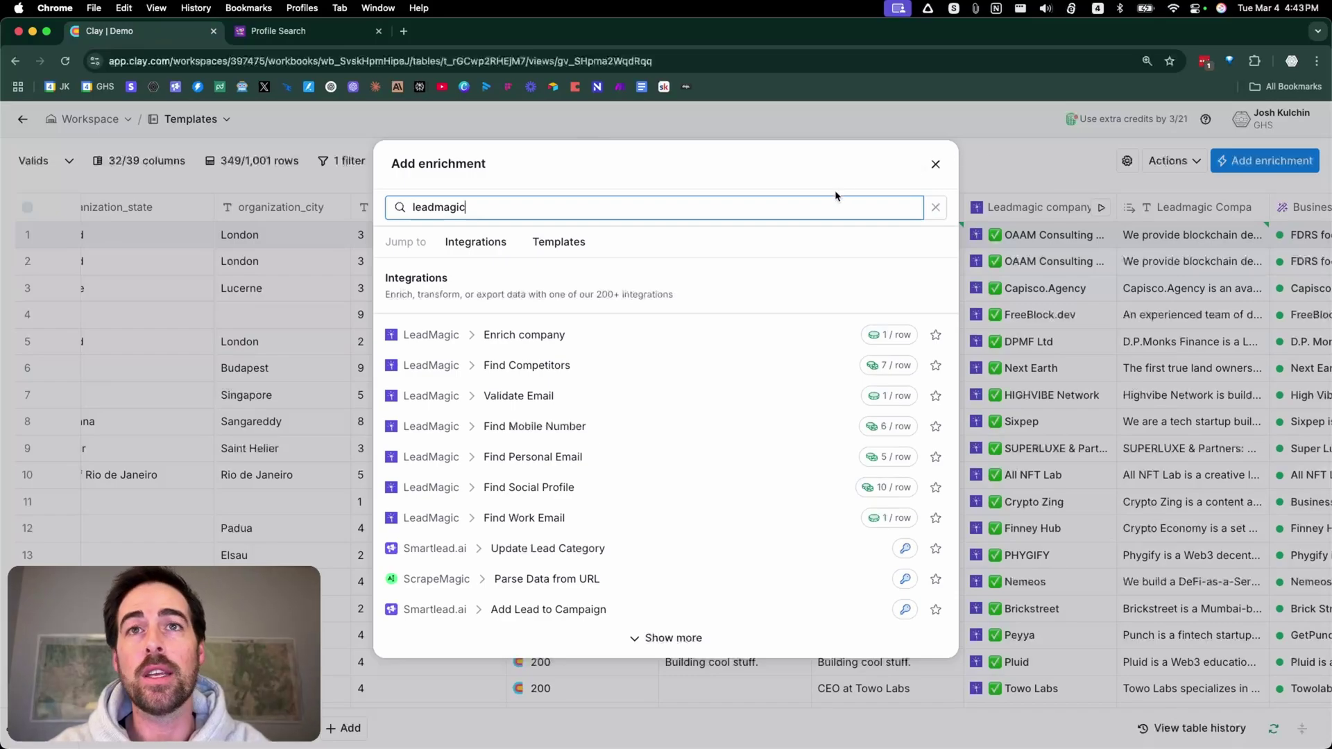
left_click(935, 164)
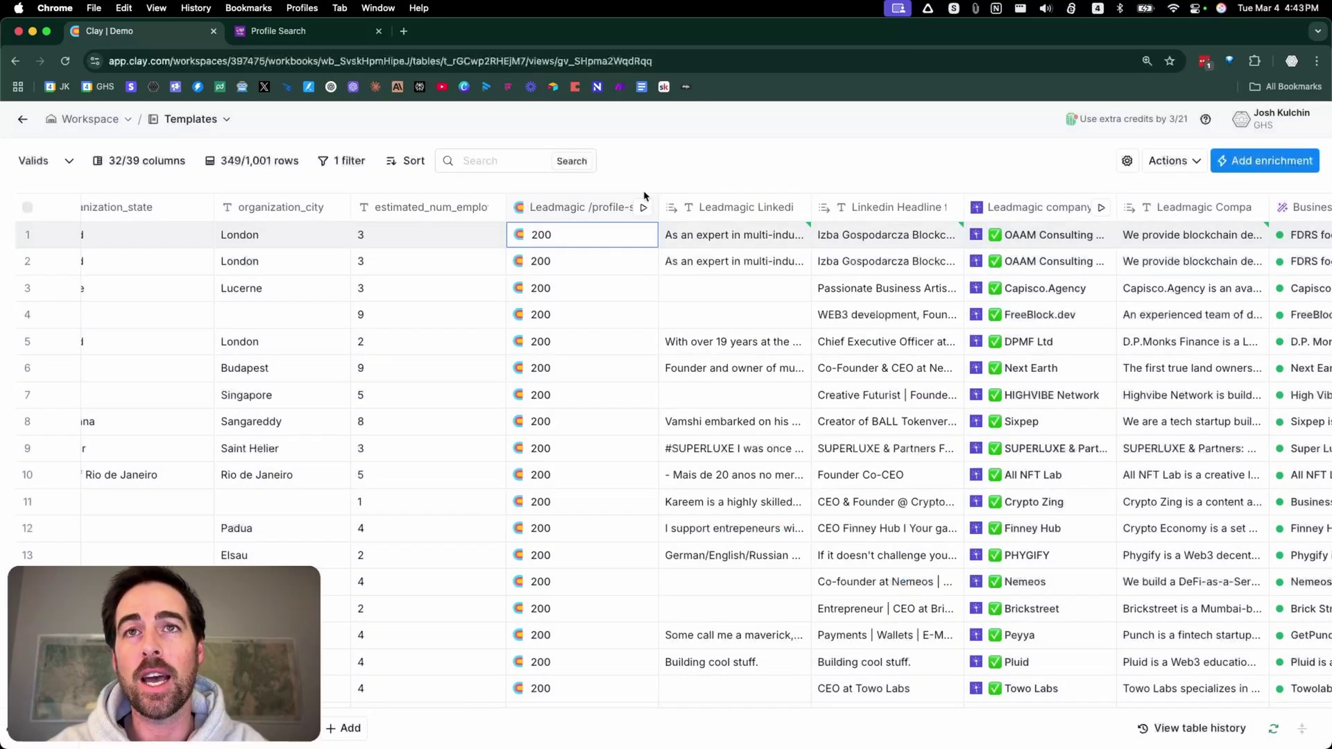
left_click(687, 212)
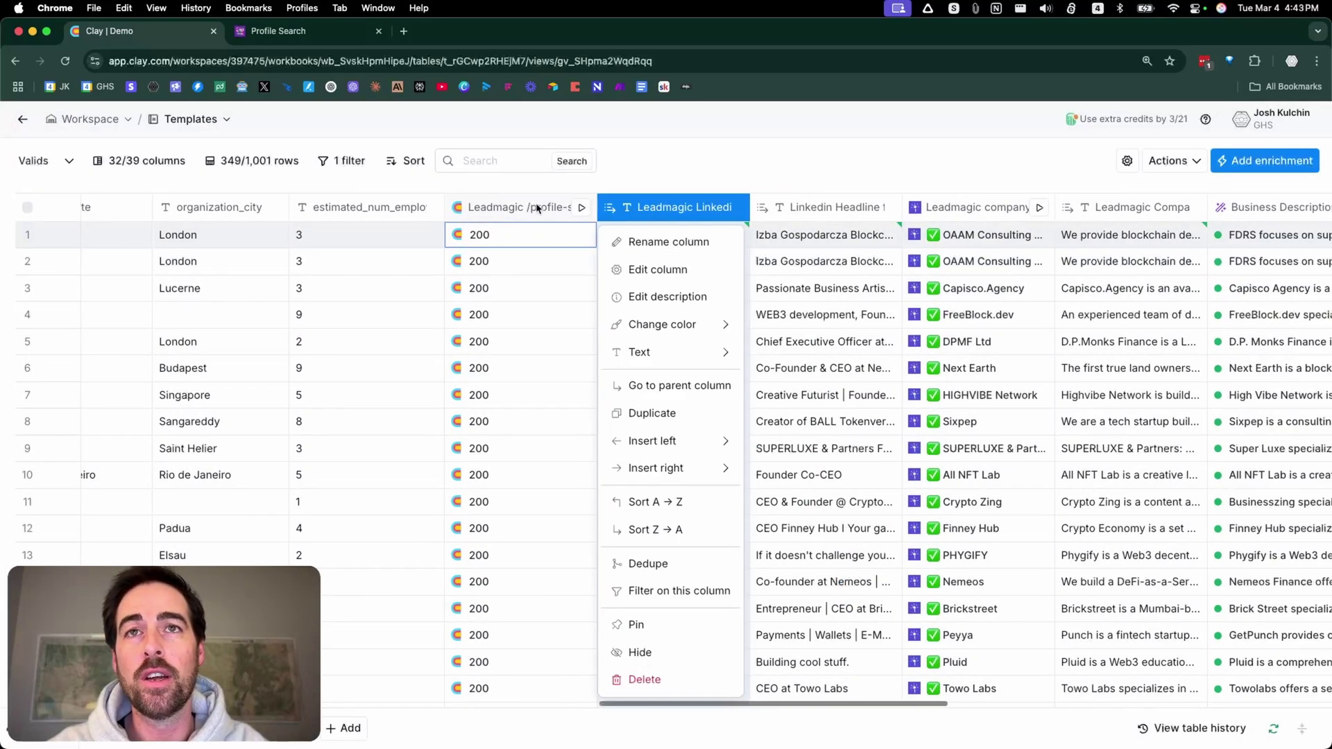
key("Escape")
left_click(465, 210)
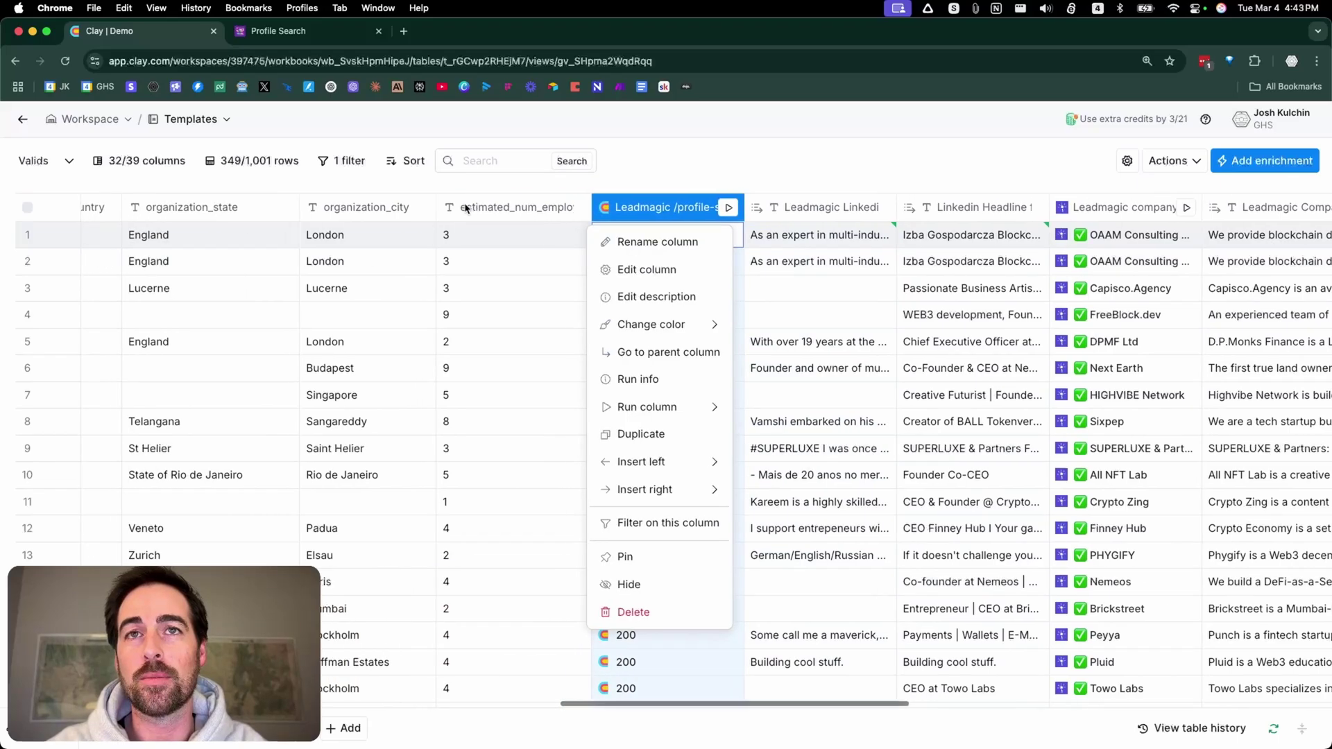
mouse_move(660, 465)
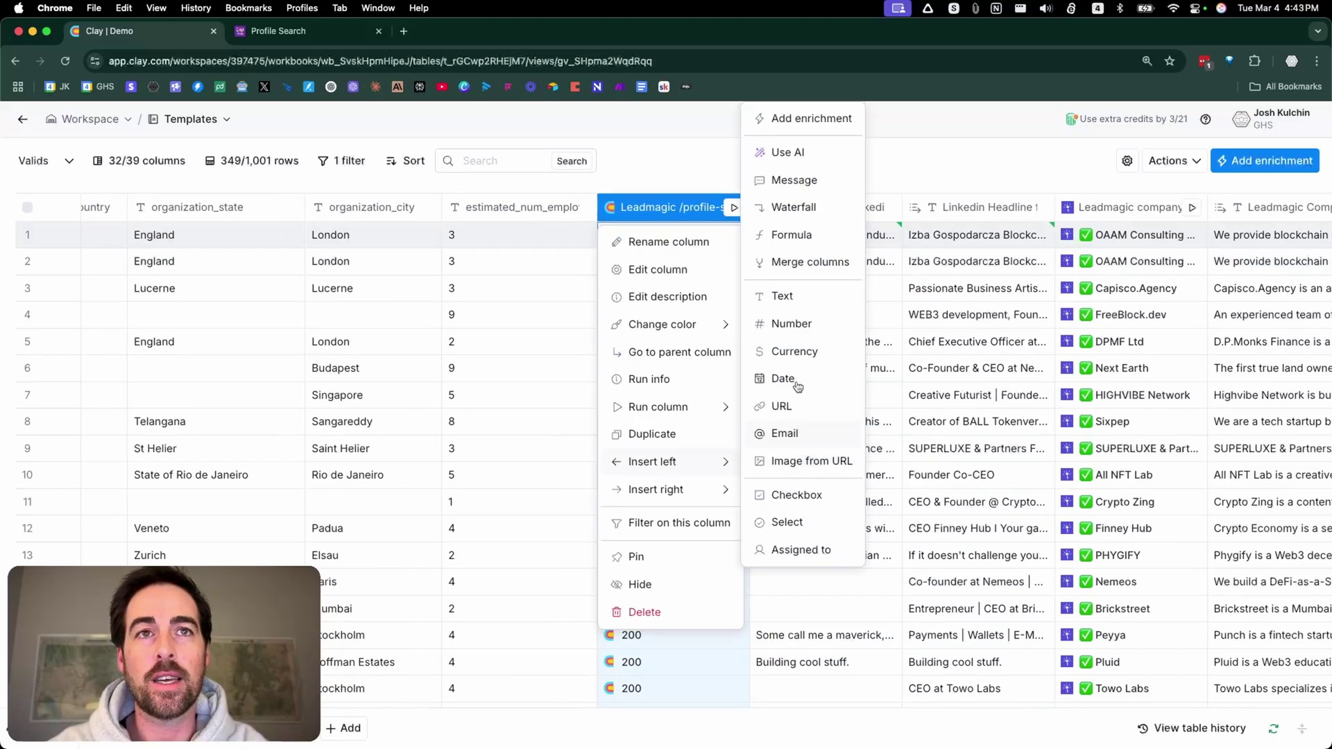
left_click(812, 119)
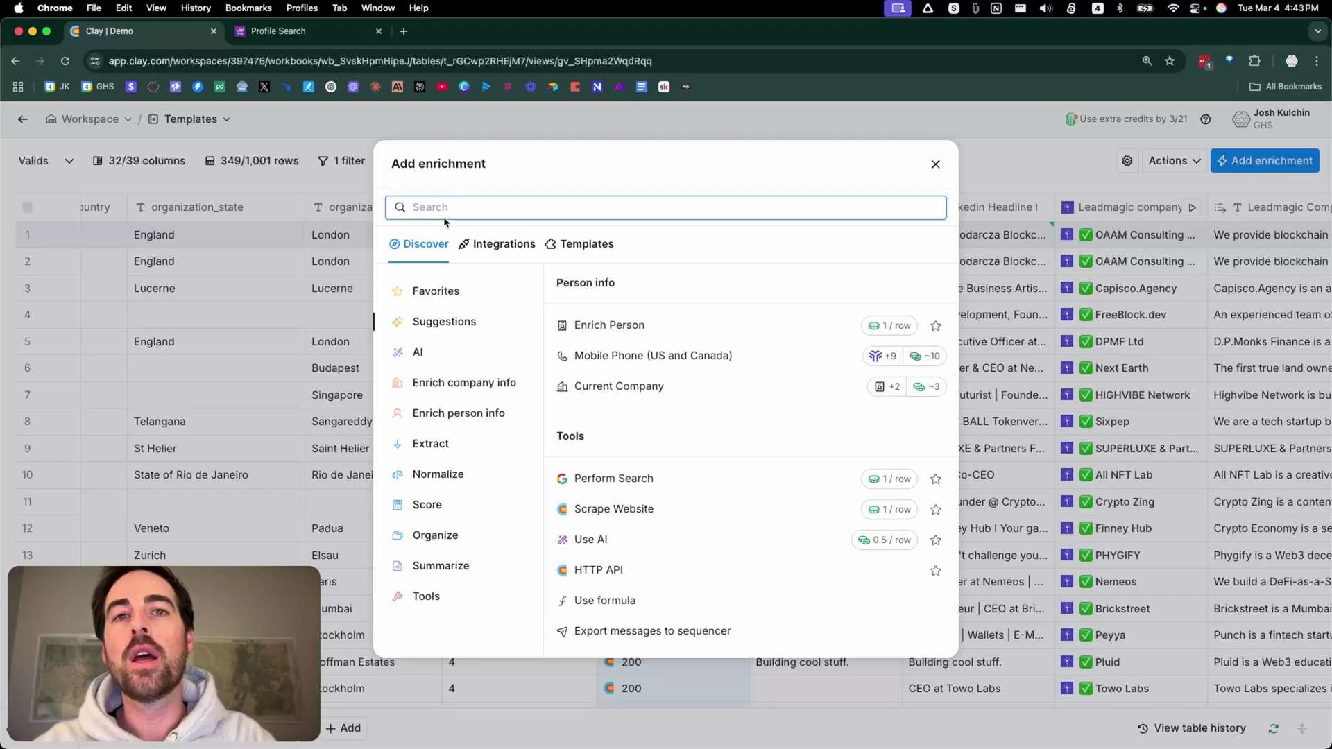
- Pick HTTP API and create a headers account with a LeadMagic test-key name and one header row
type("http")
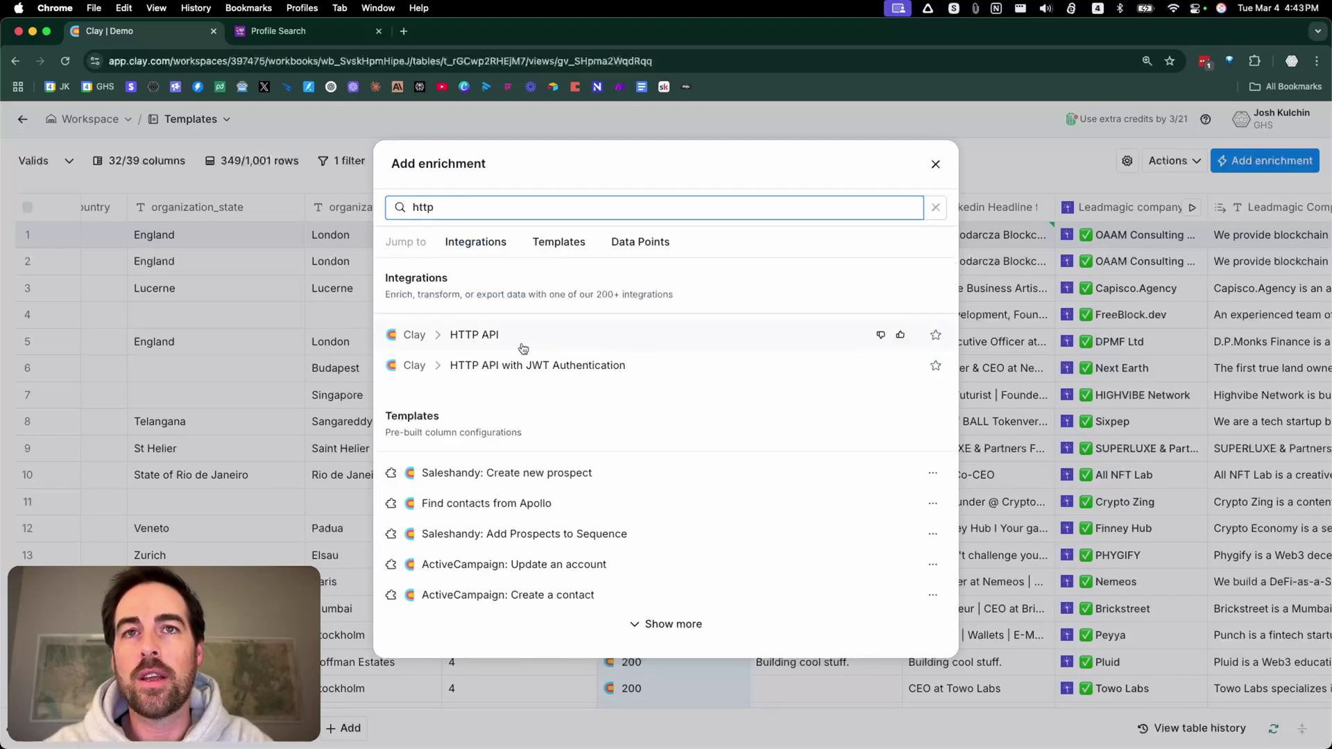
left_click(505, 335)
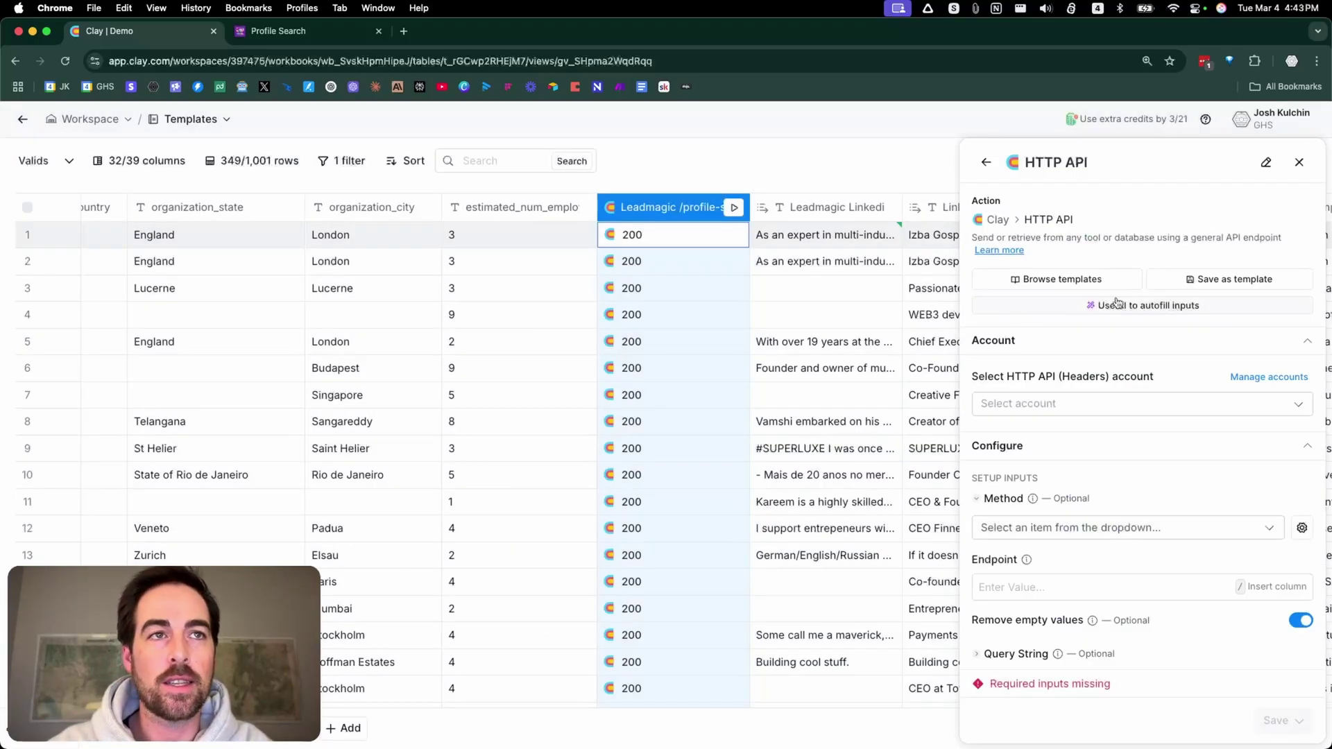
left_click(1101, 402)
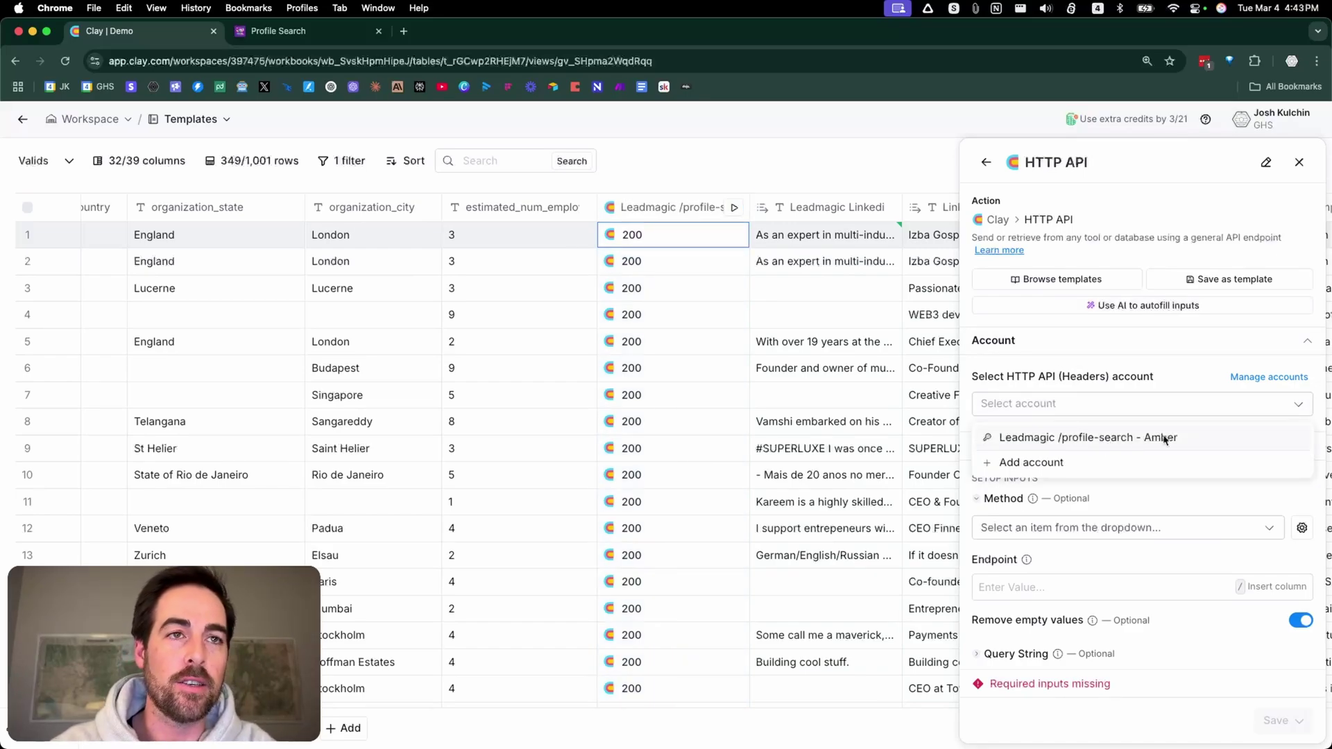
left_click(1133, 466)
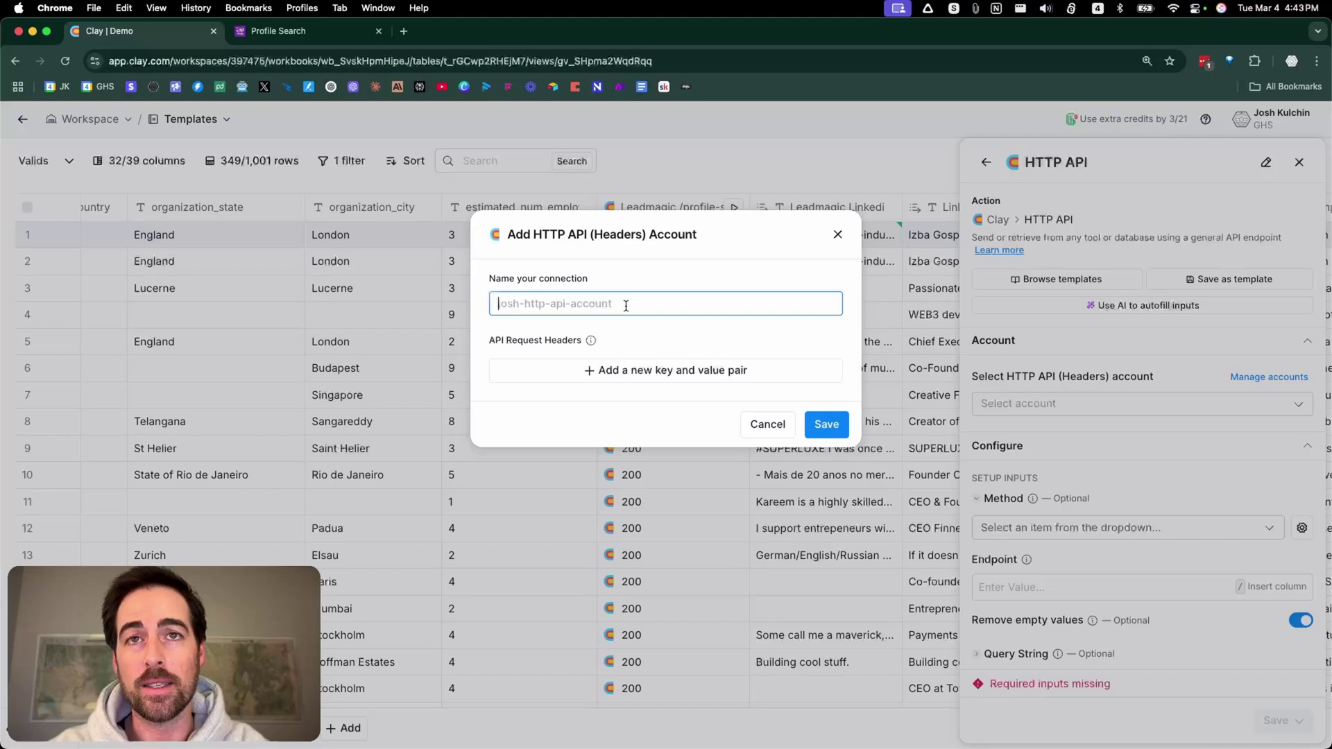
type("Joshk")
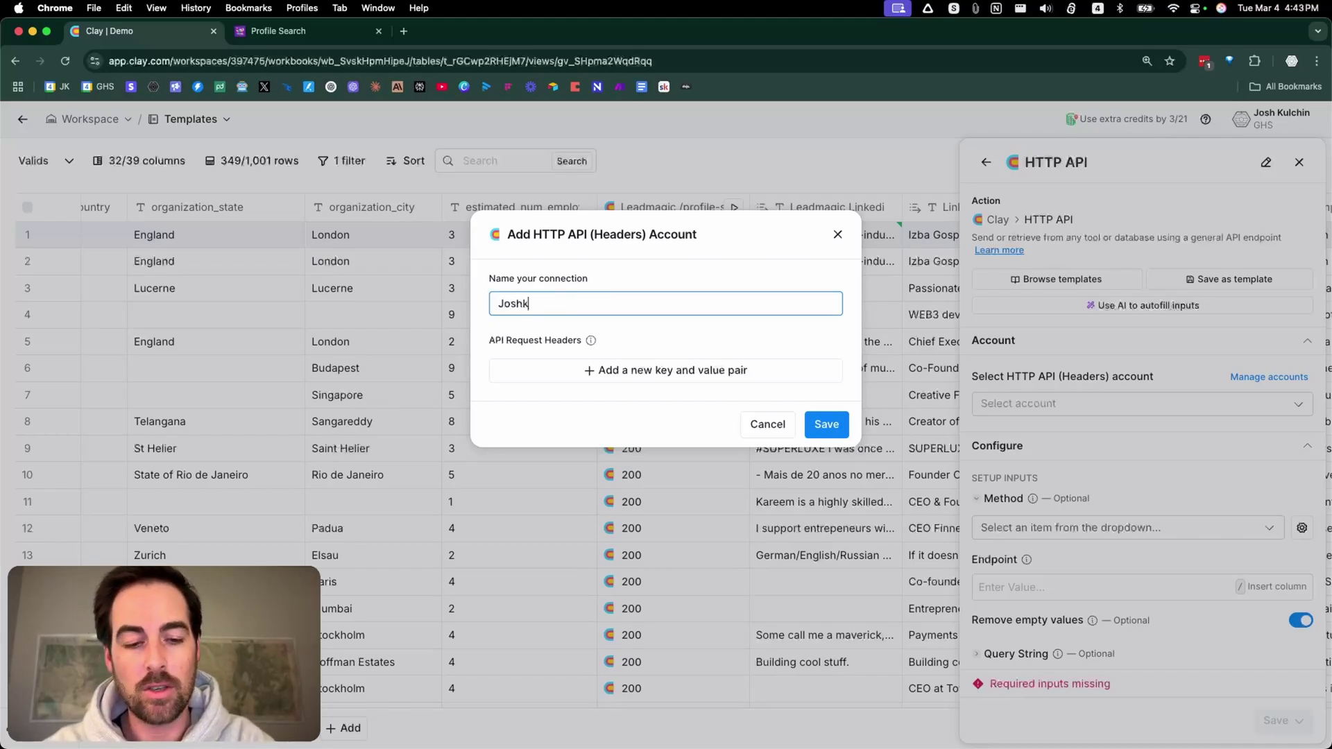
type("-test-")
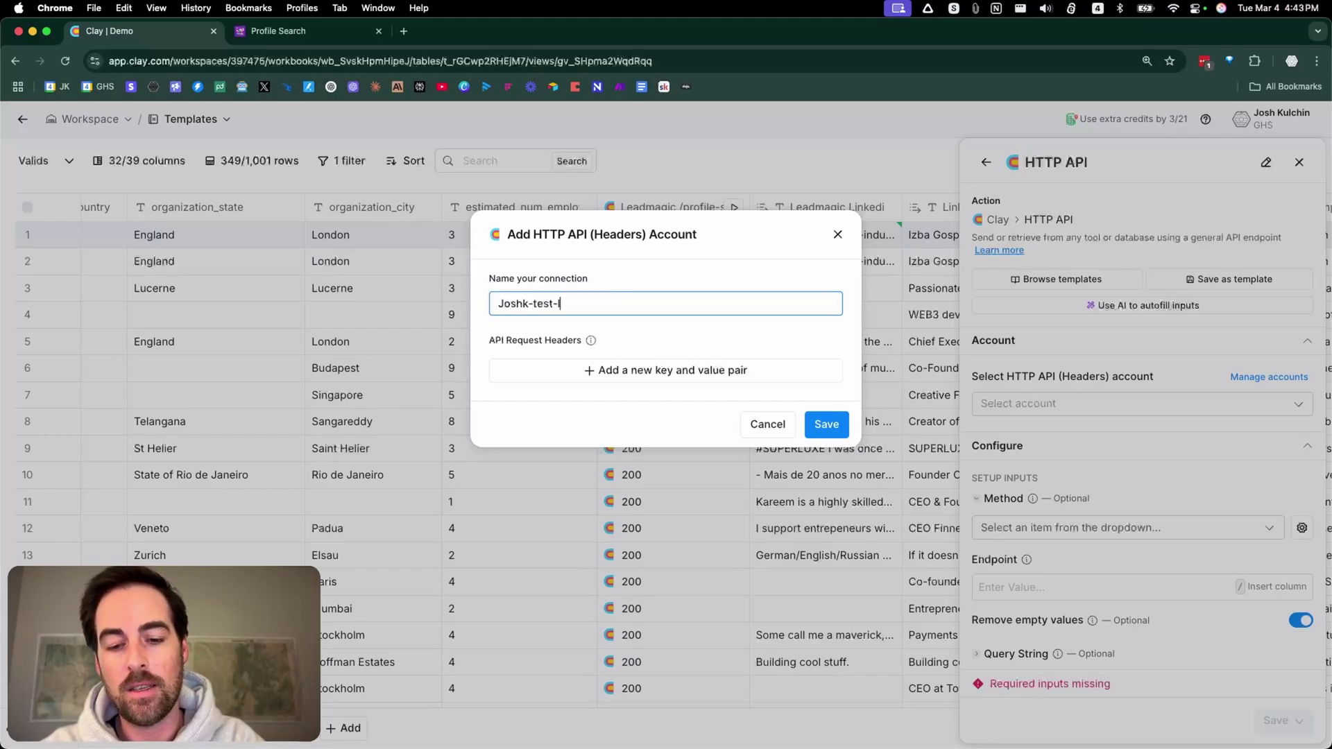
type("leadmagic-key")
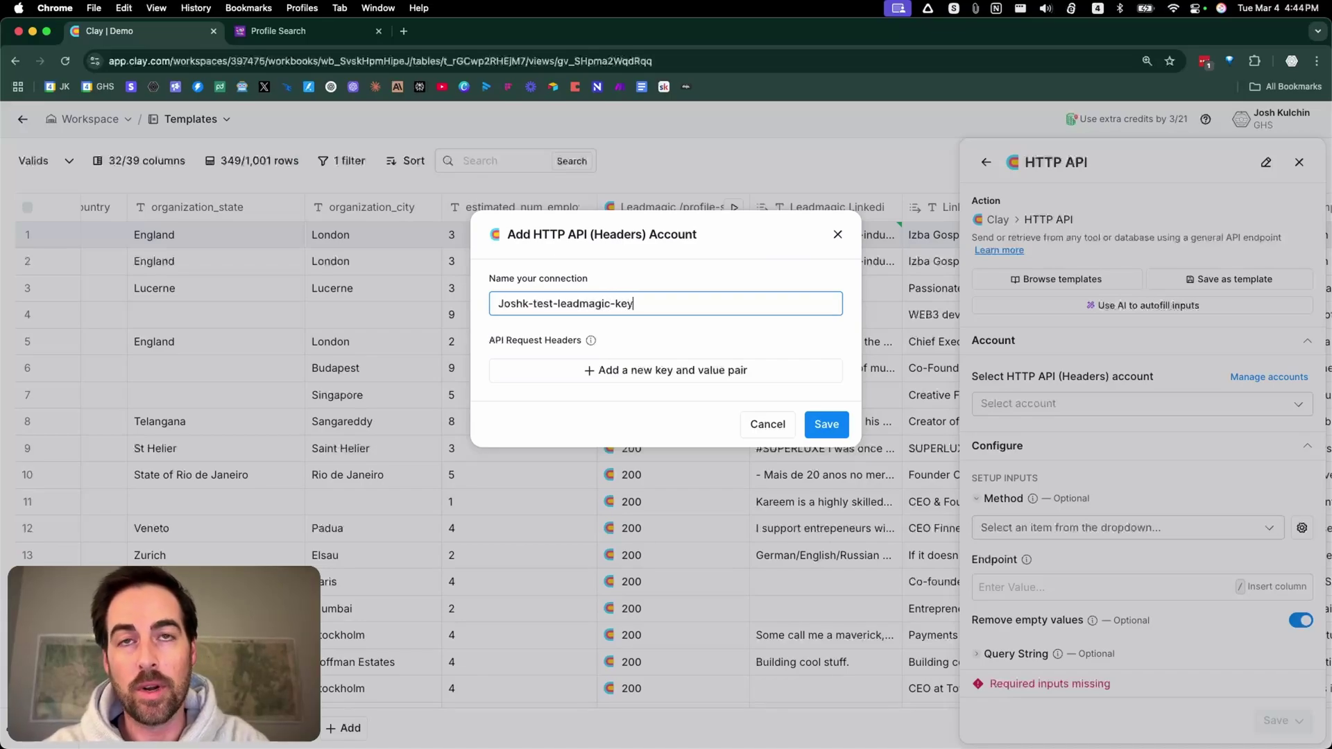
left_click(639, 372)
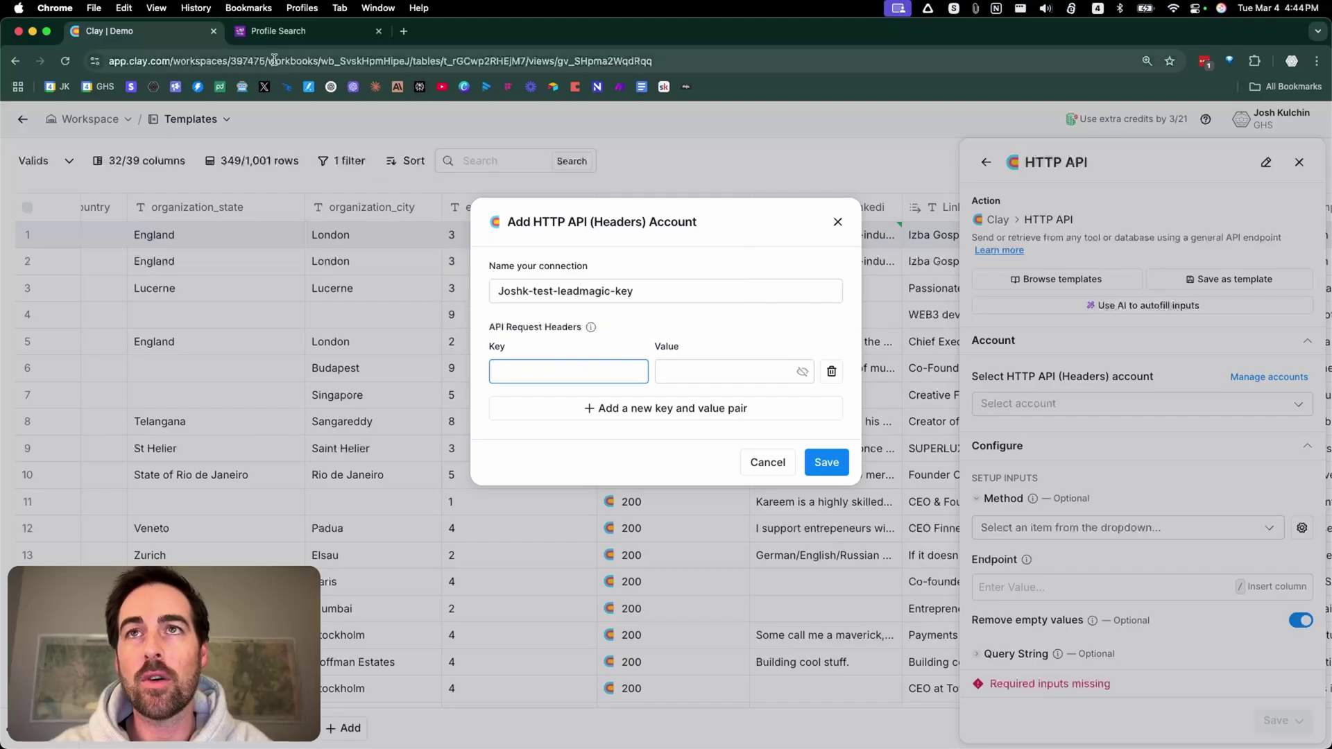
- Copy X-API-Key from the docs' example request into the header Key field
left_click(312, 46)
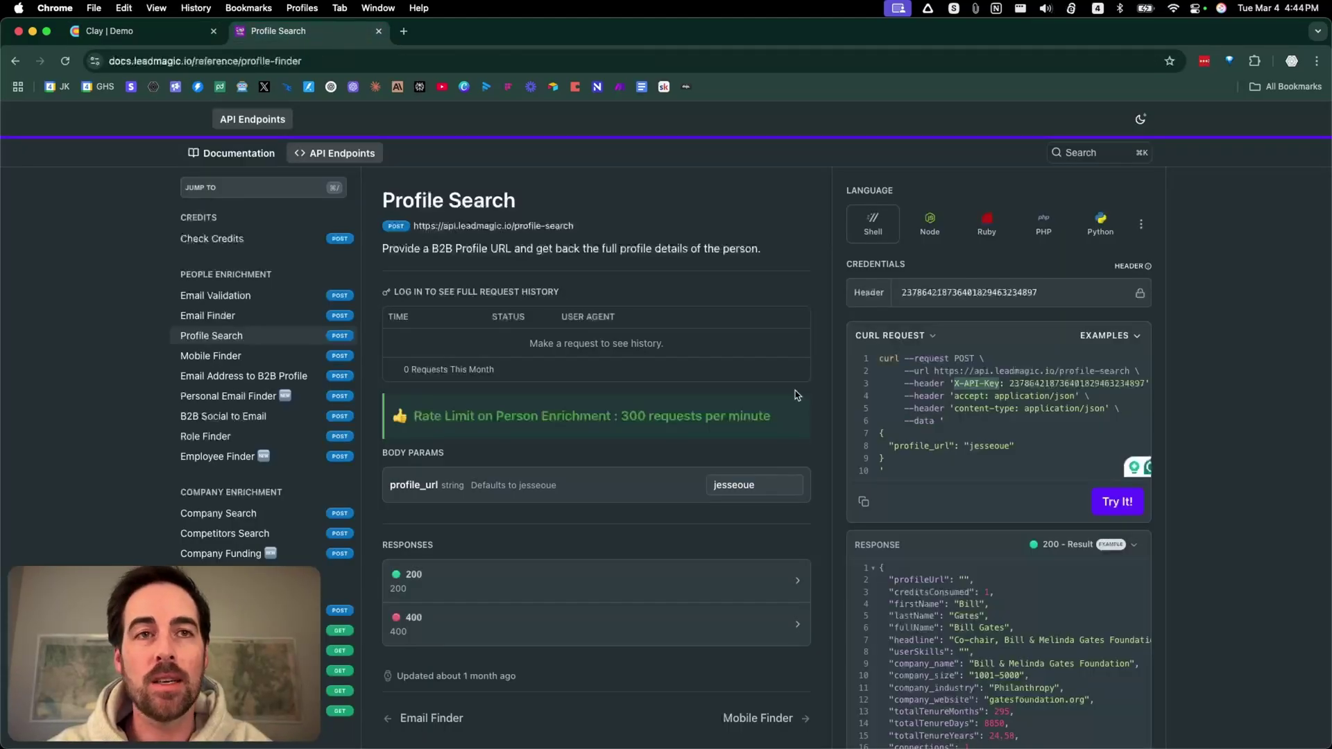
left_click(963, 383)
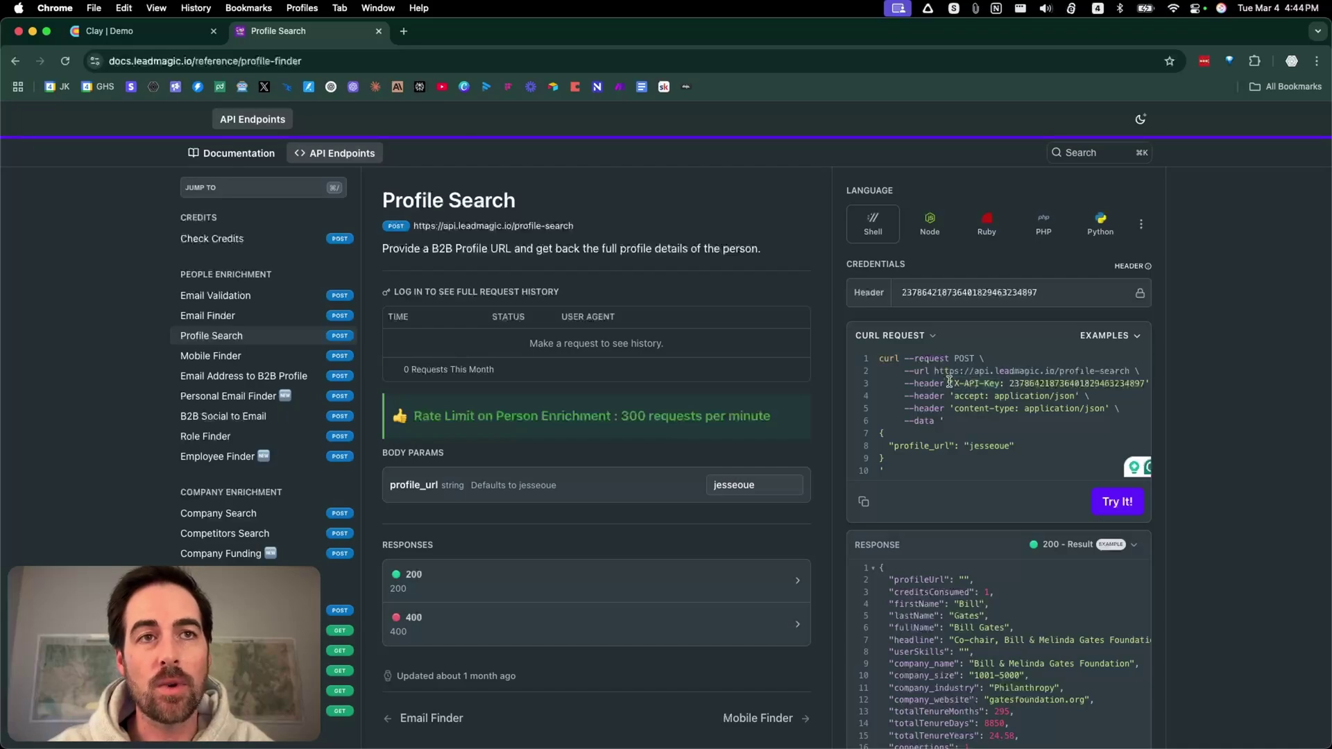
left_click_drag(955, 383, 1003, 384)
key("super+c")
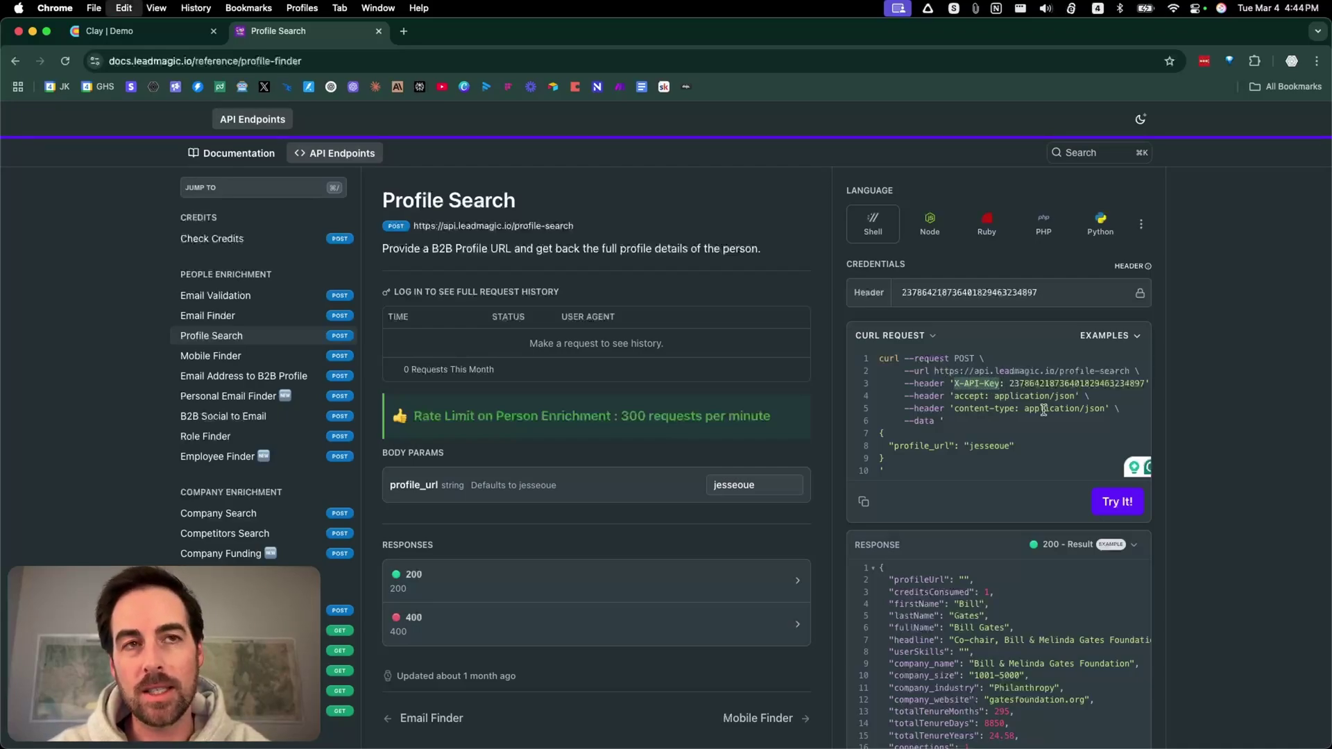
left_click(134, 32)
key("super+v")
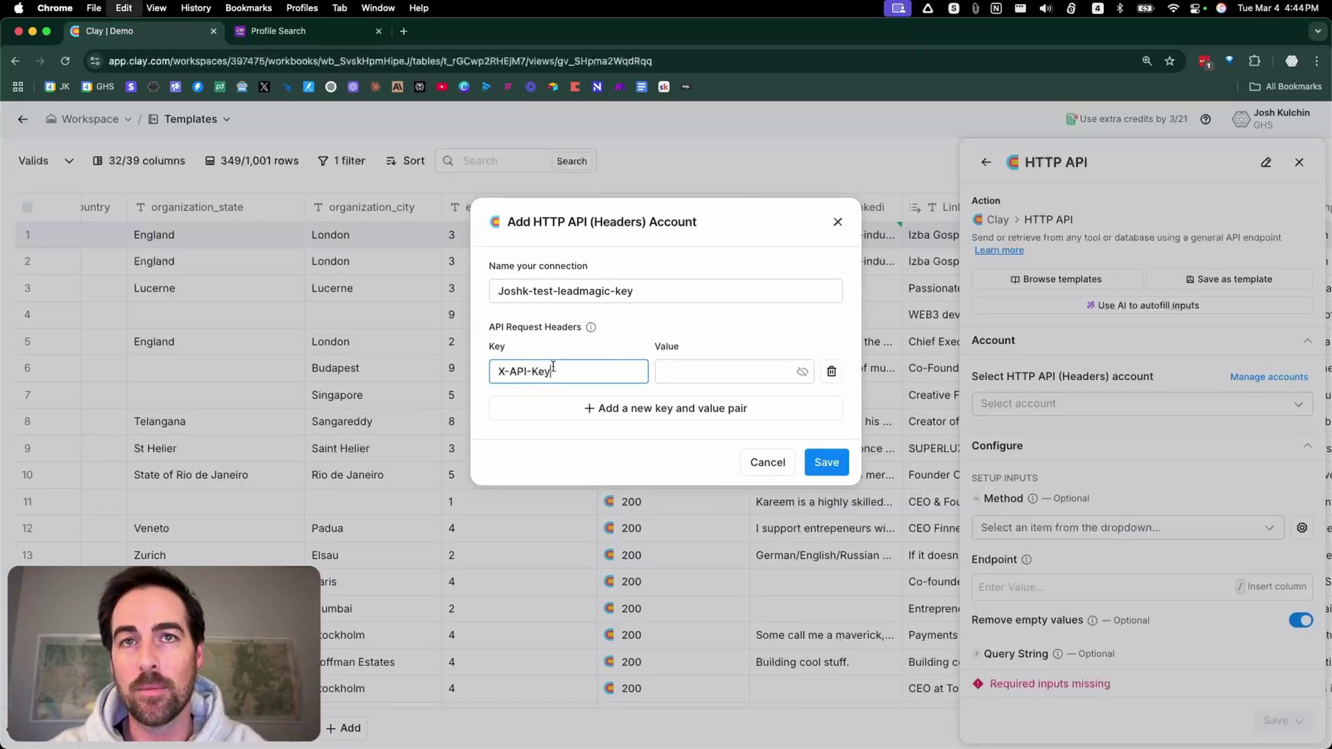
left_click(664, 369)
- Paste the API key from the example as the header value and save the account
left_click(277, 30)
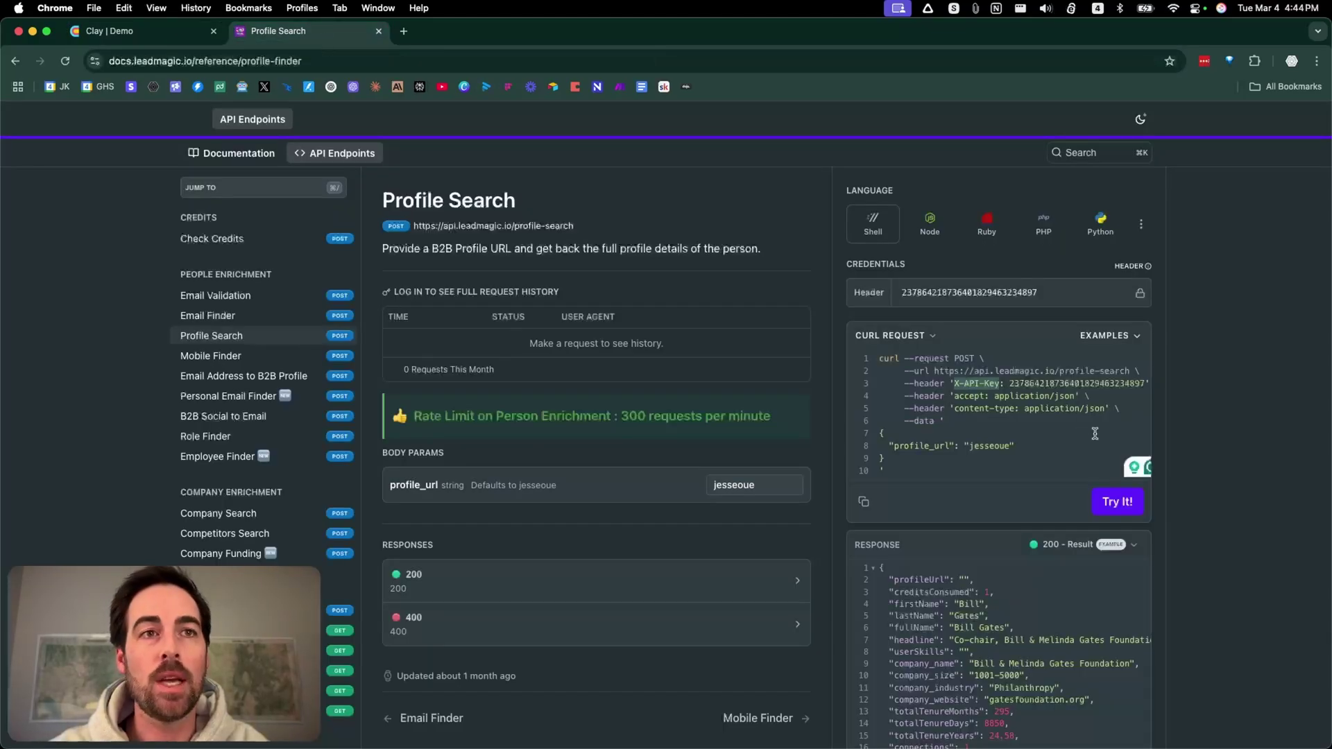
double_click(1067, 384)
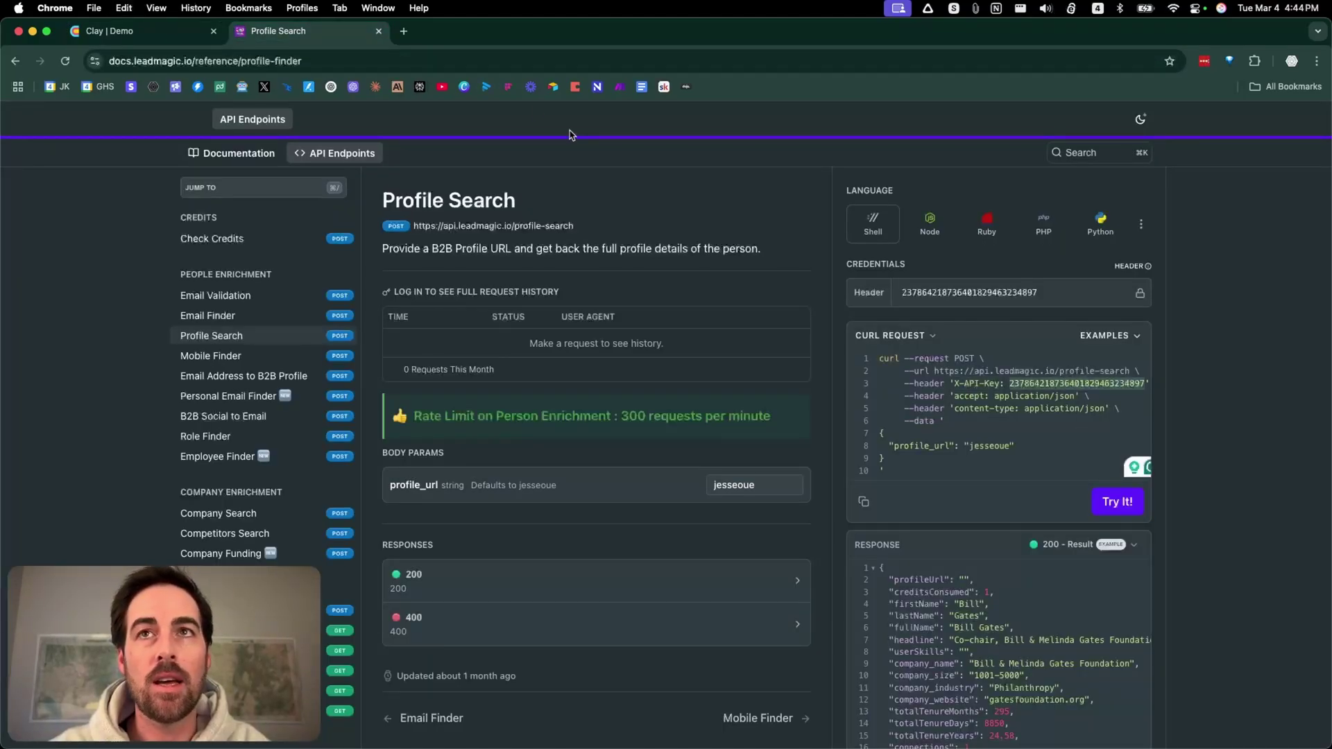
left_click(156, 30)
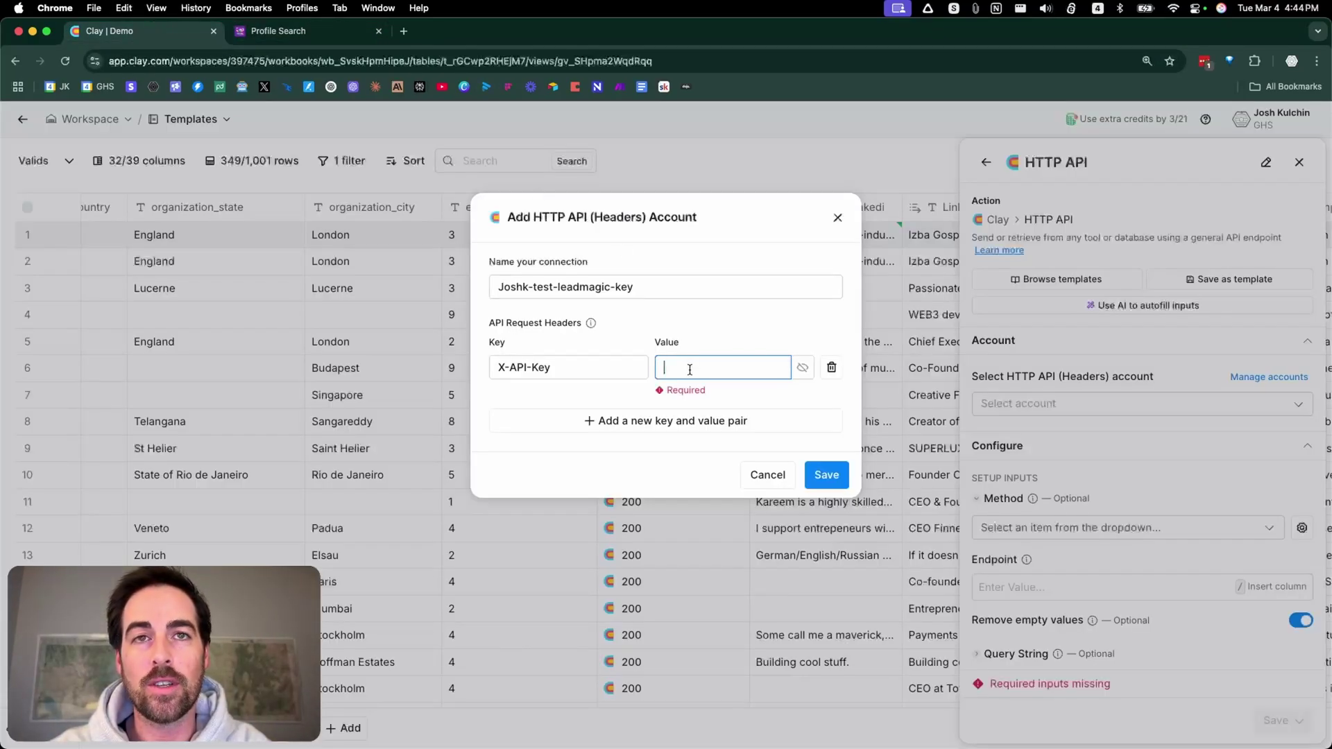
key("super+v")
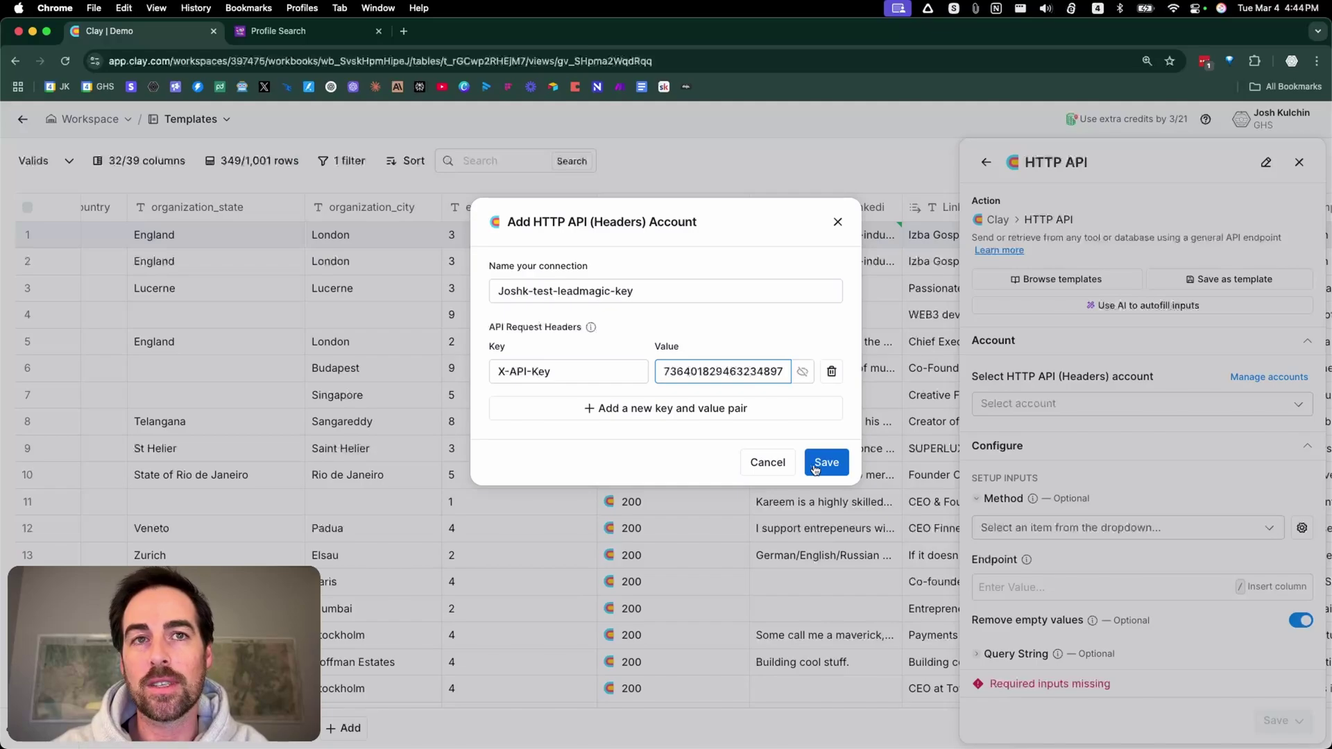
left_click(772, 472)
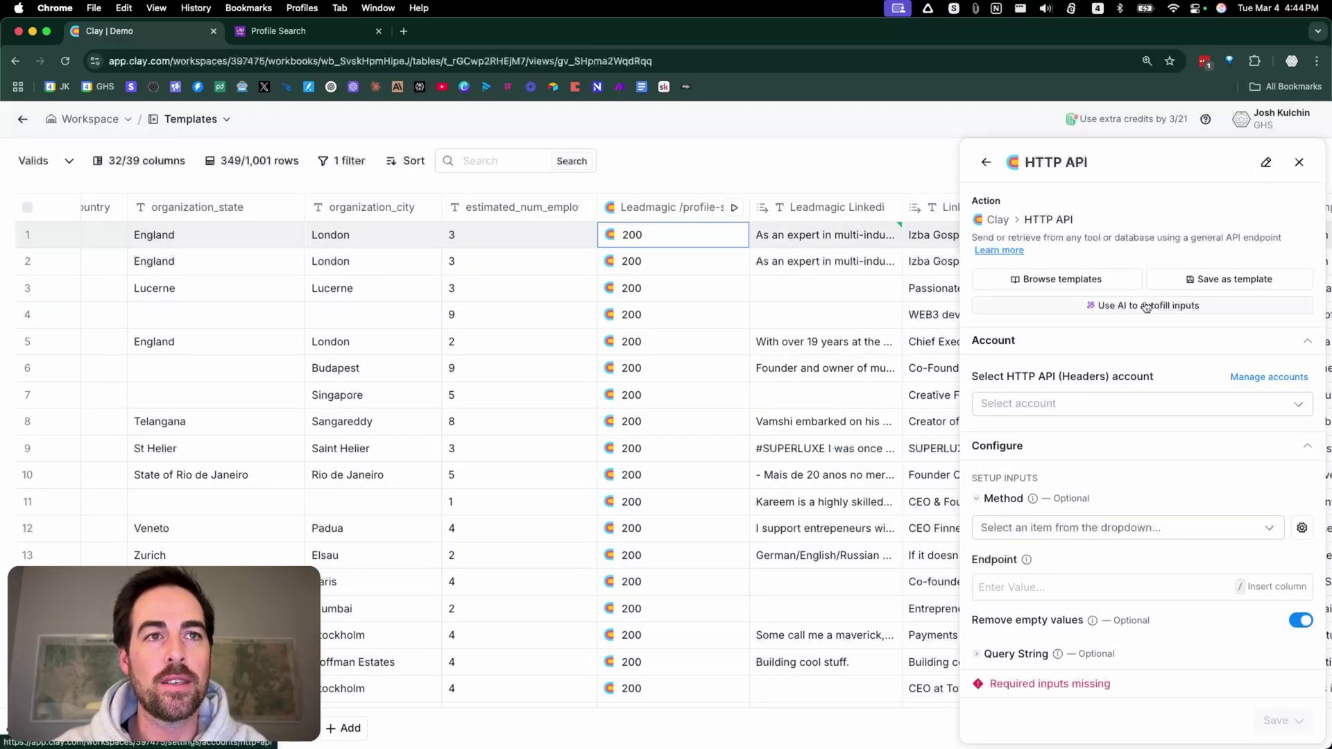
- Use the Leadmagic /profile-search headers account for the HTTP API column
left_click(1114, 408)
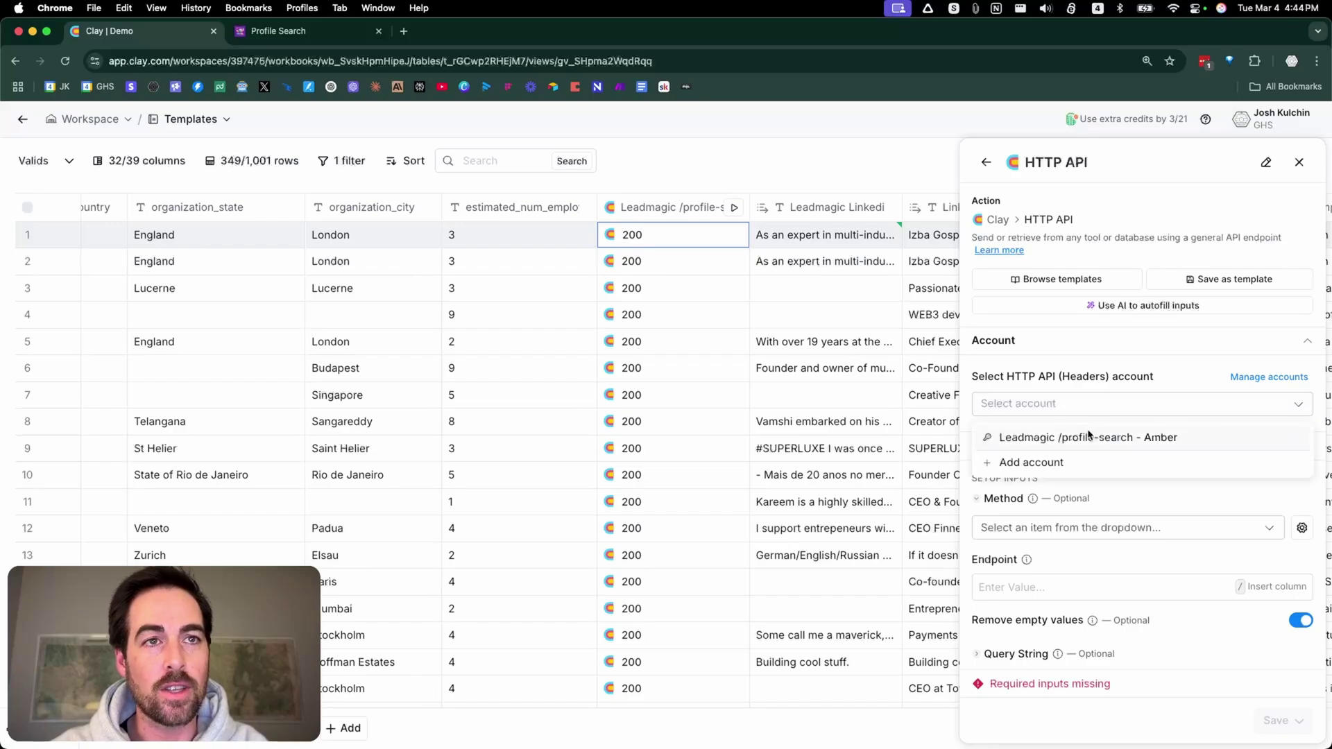
left_click(1089, 436)
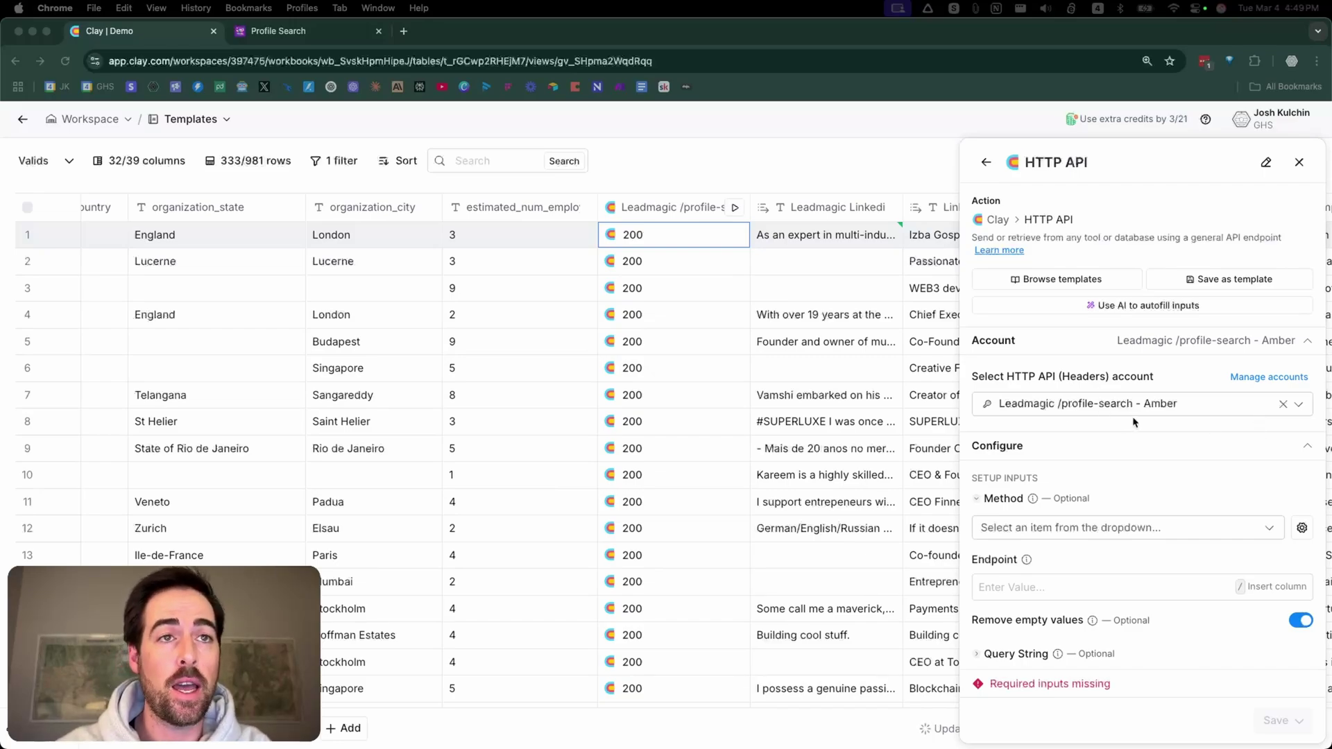
scroll(1165, 441, "down", 2)
scroll(1180, 412, "down", 2)
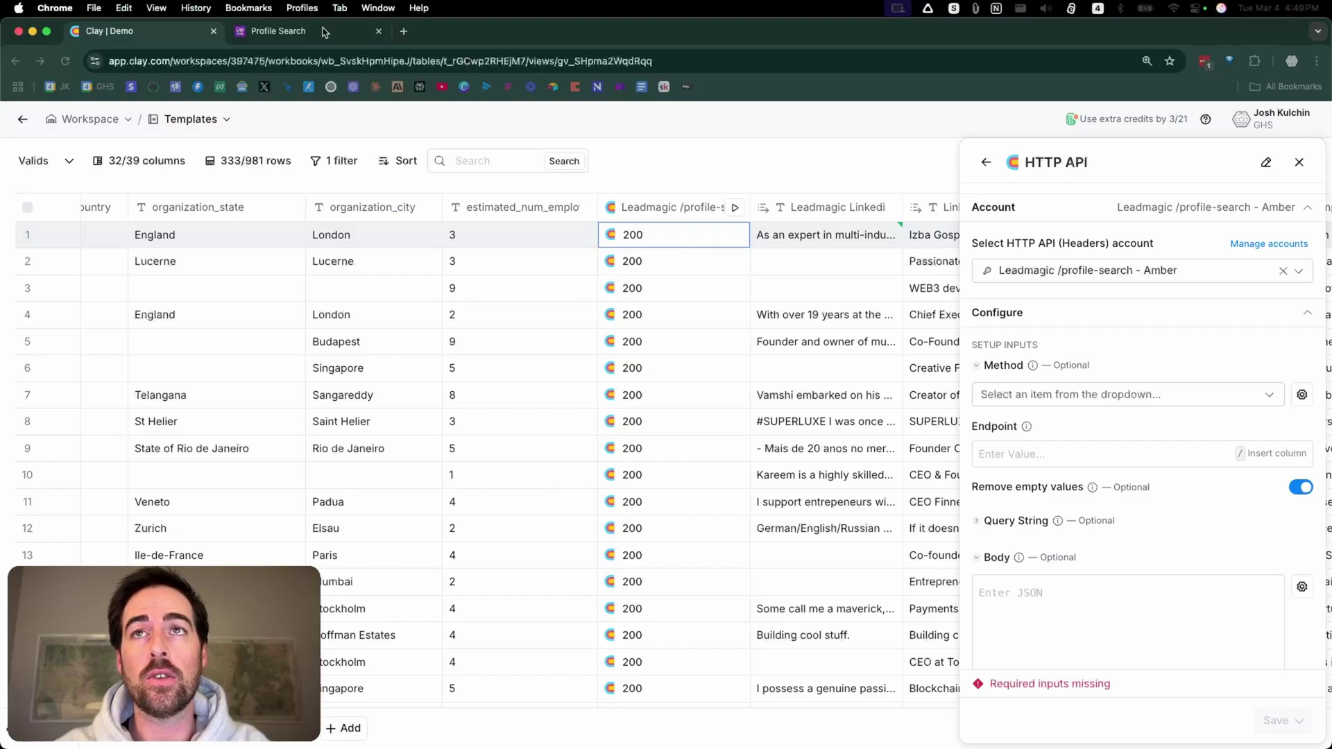
- Tile the LeadMagic docs window on the left and Clay on the right
left_click_drag(322, 31, 447, 177)
key("ctrl+alt+Left")
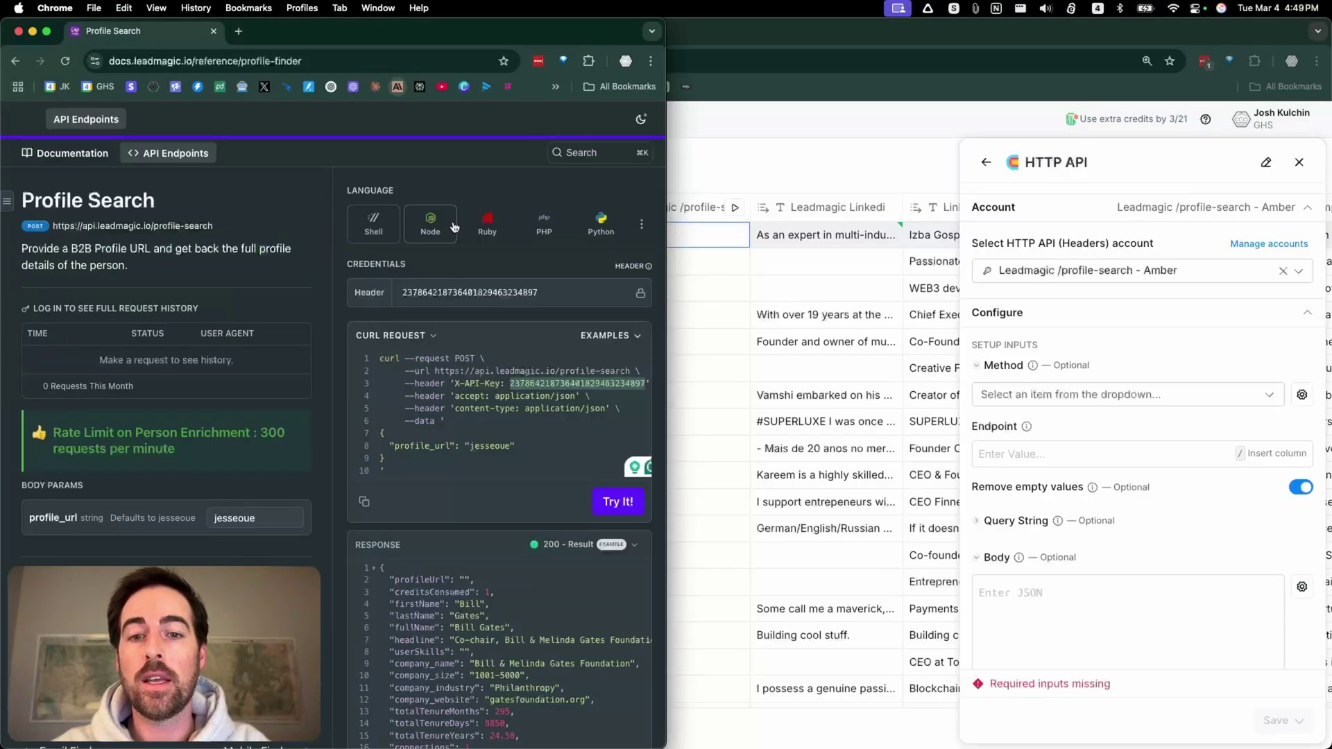
left_click(806, 149)
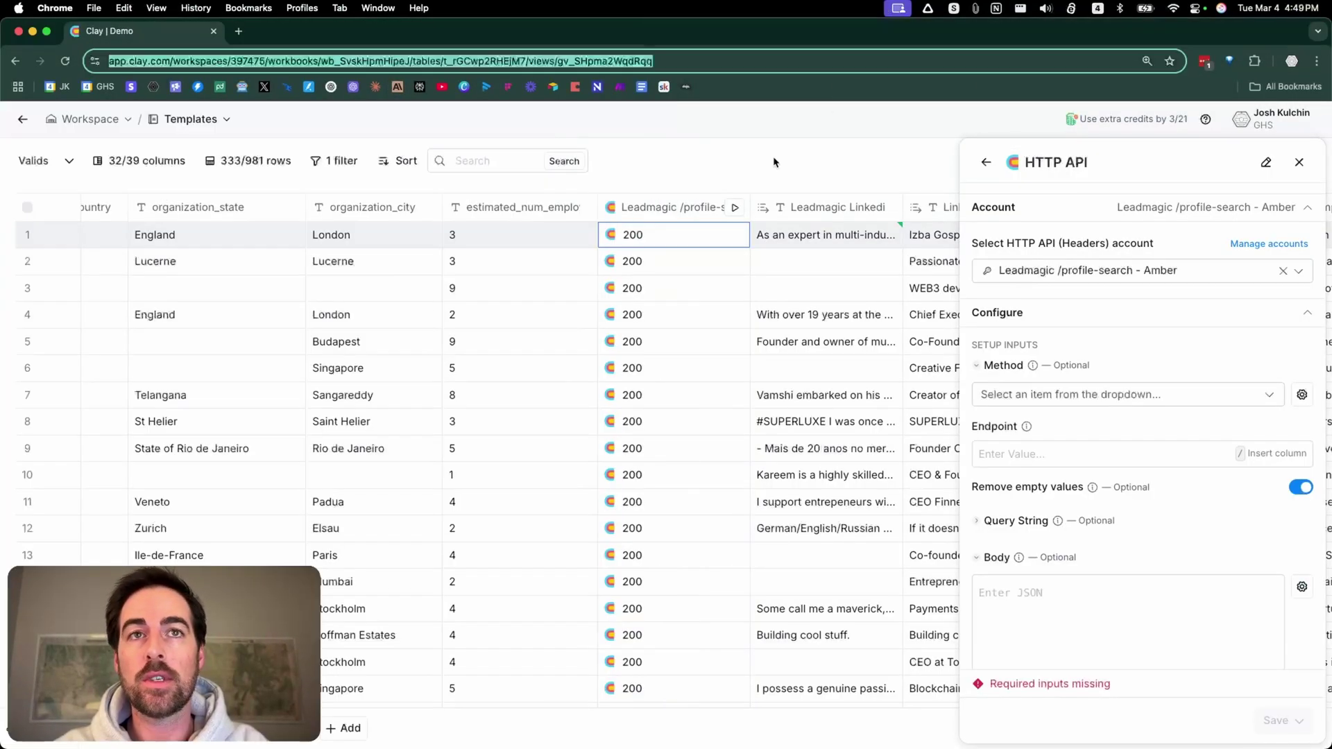
key("ctrl+alt+Right")
- Set the HTTP API request method to POST, matching the docs example
left_click(467, 267)
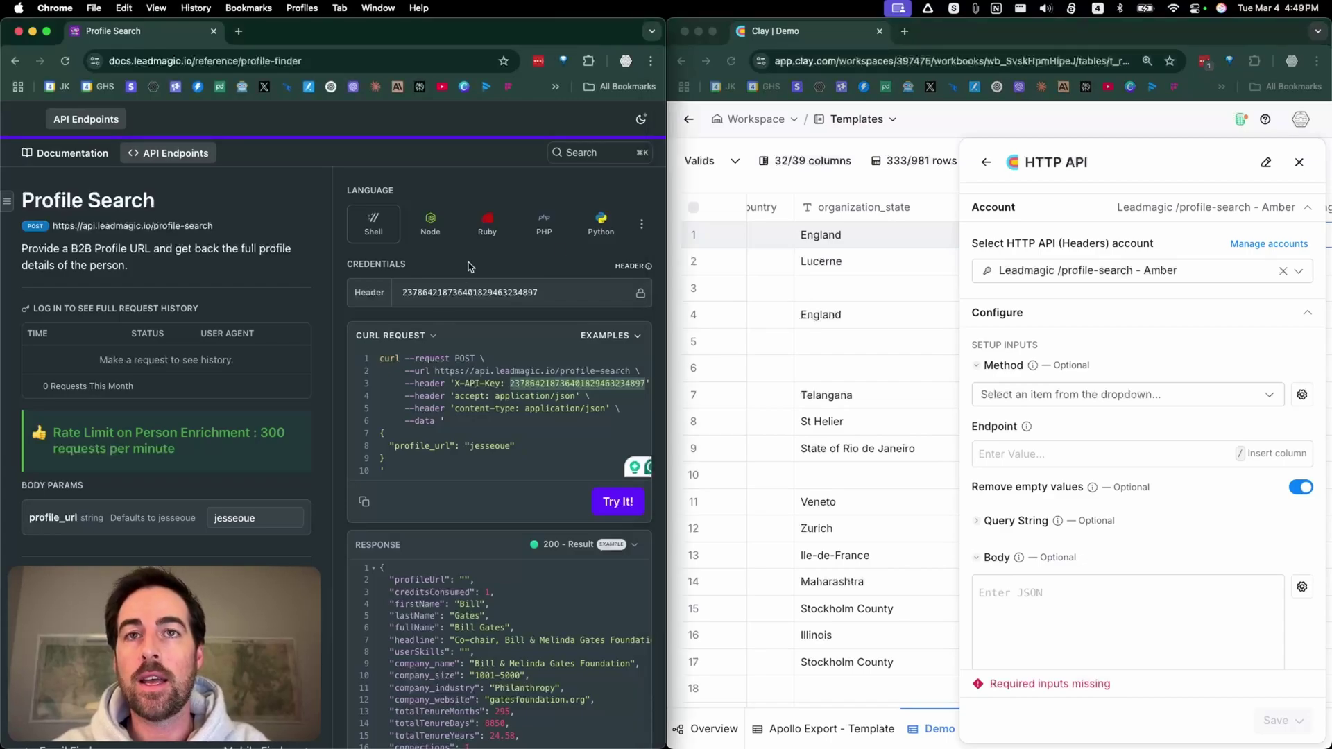
double_click(460, 358)
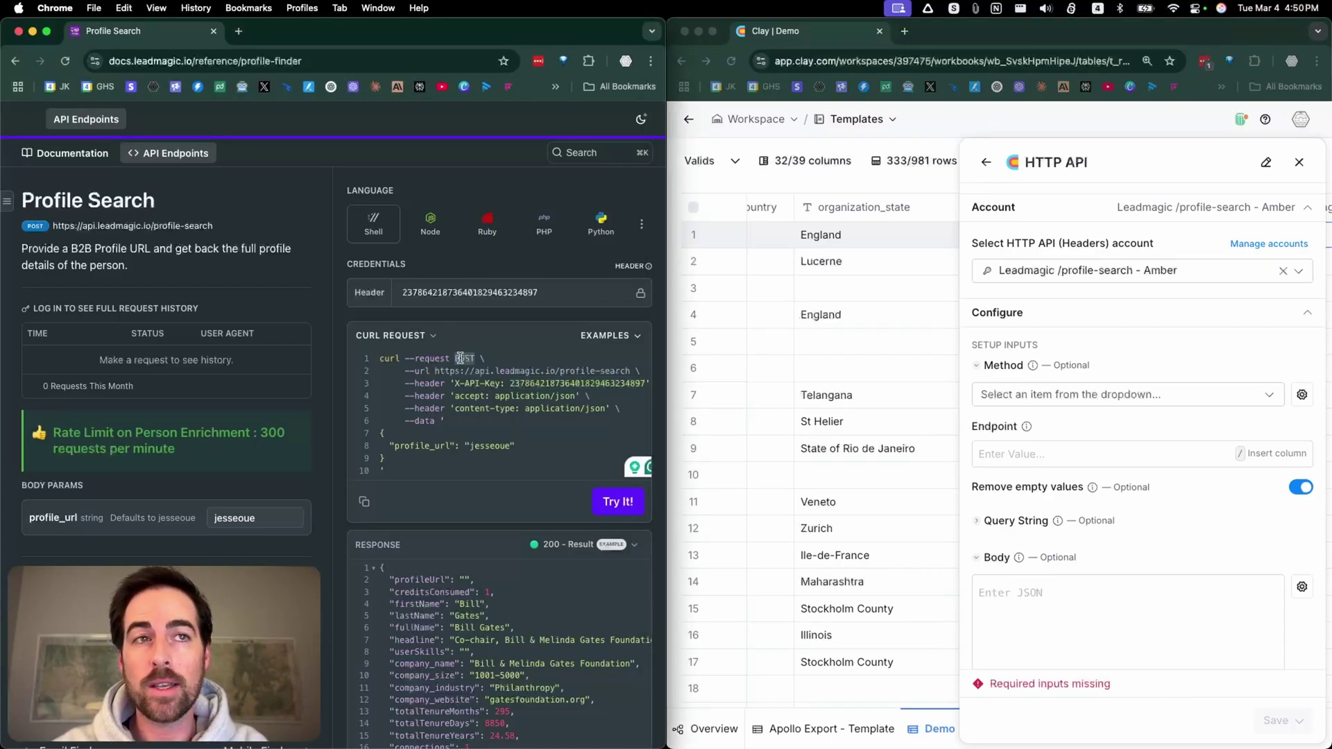
left_click(1170, 399)
left_click(1193, 396)
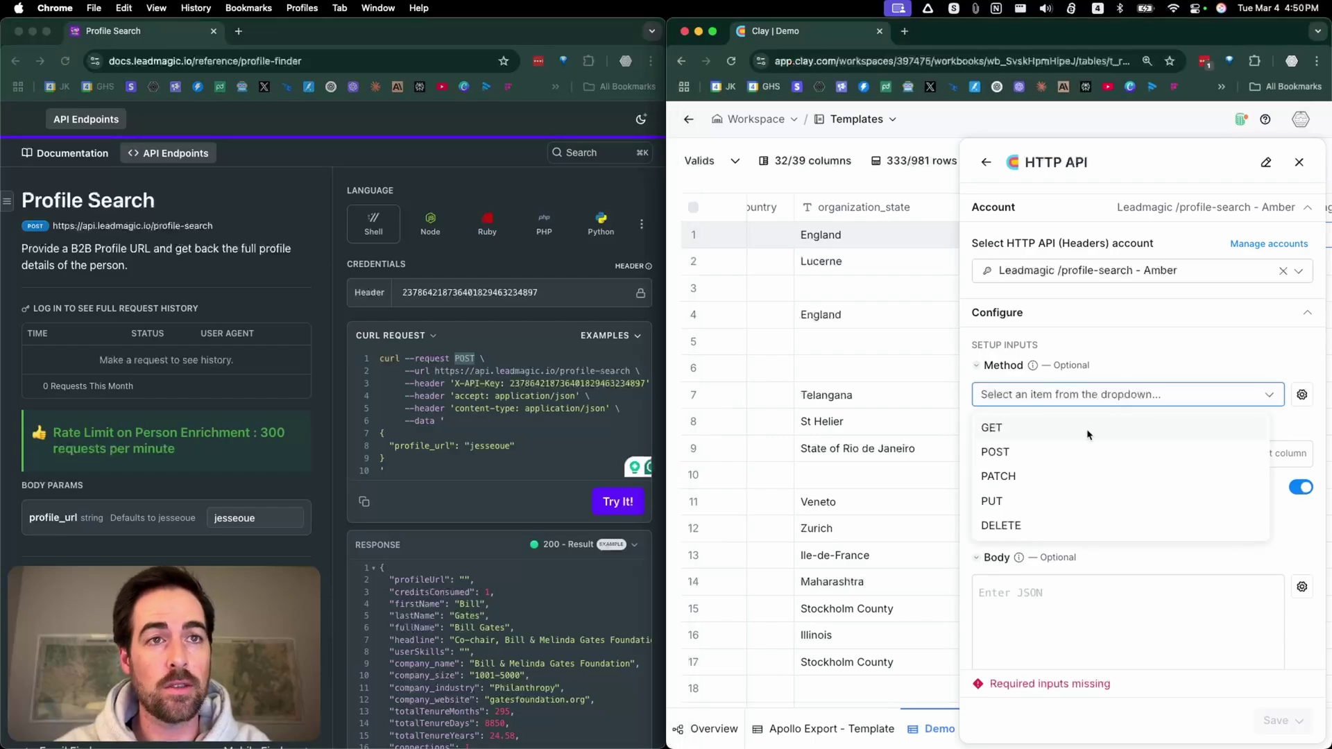
left_click(1053, 457)
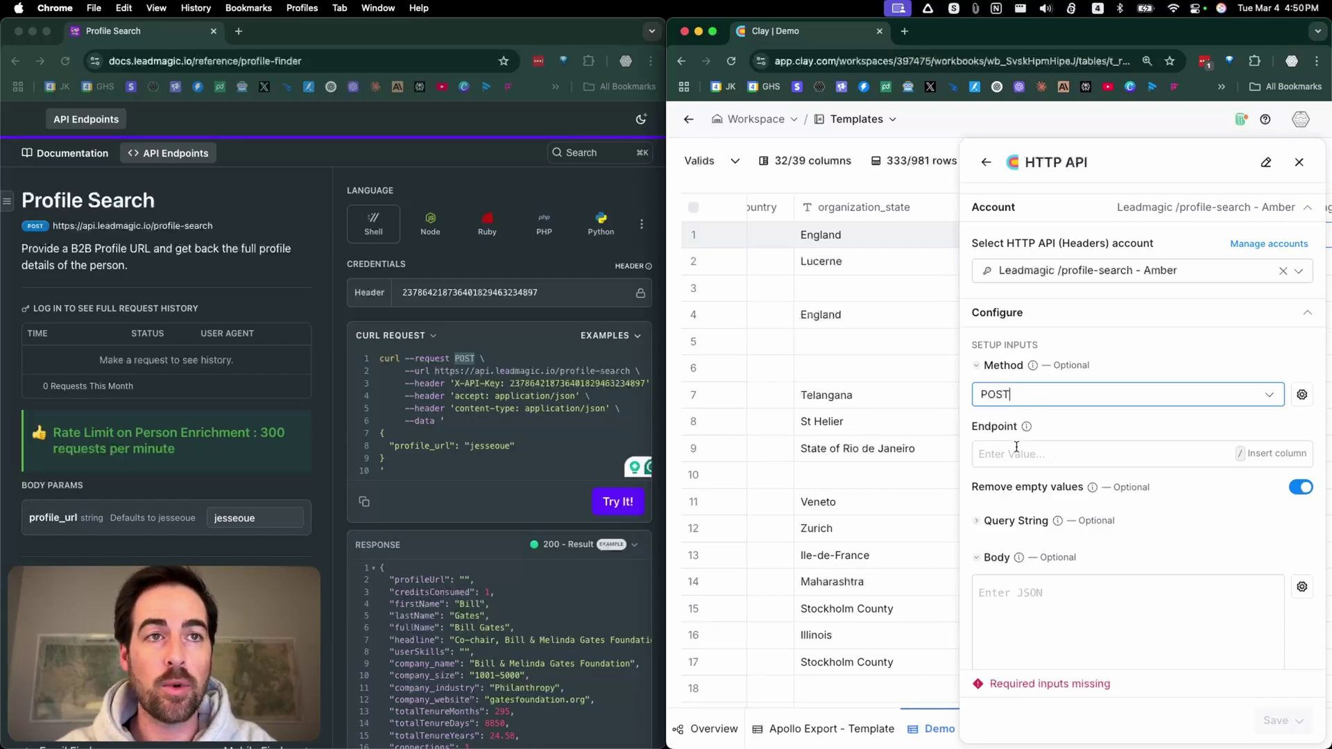
left_click(1140, 452)
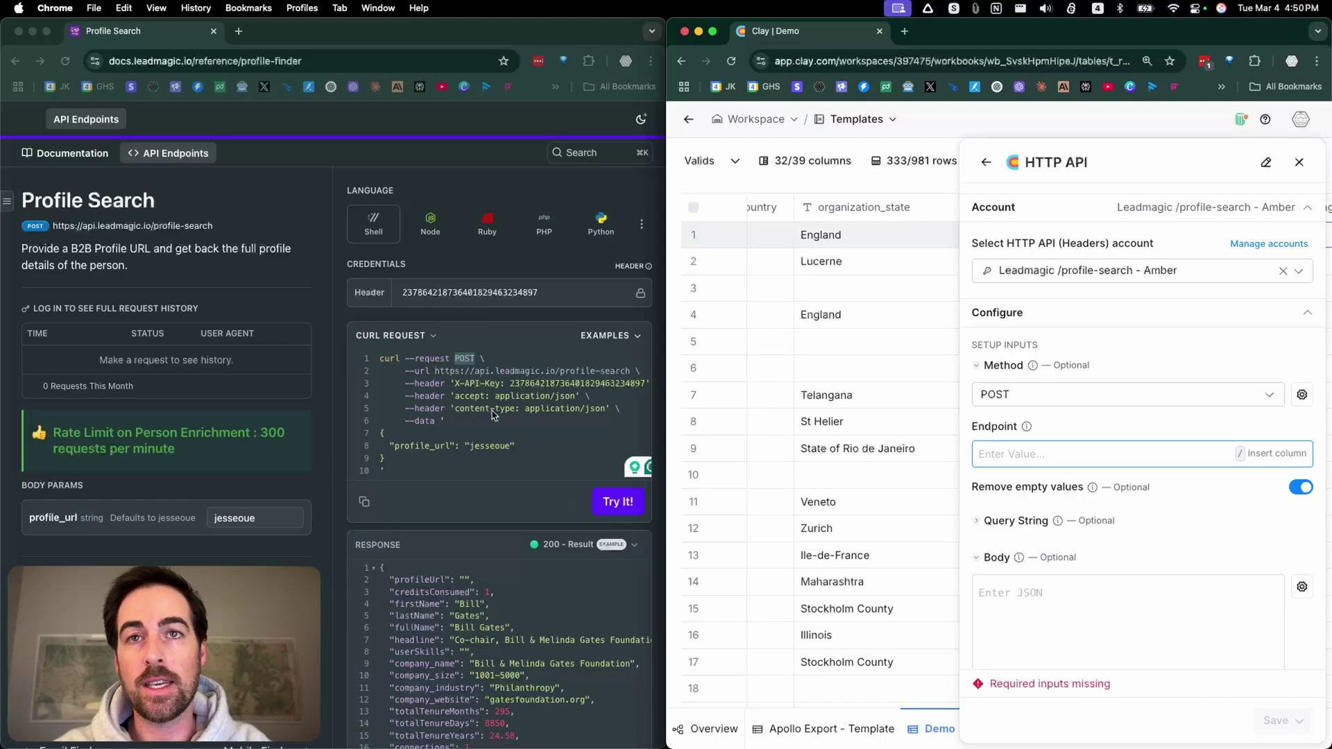
left_click(436, 368)
left_click_drag(434, 371, 639, 370)
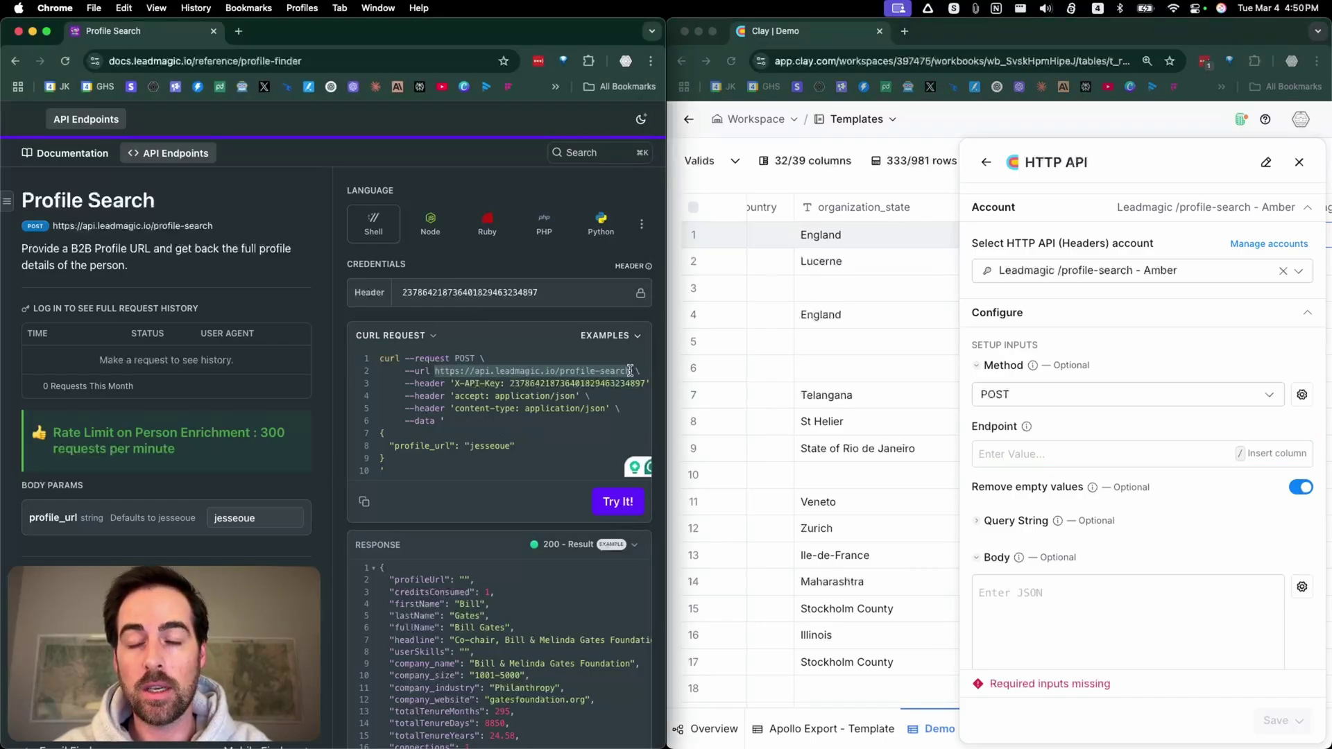
key("super+c")
left_click(1049, 454)
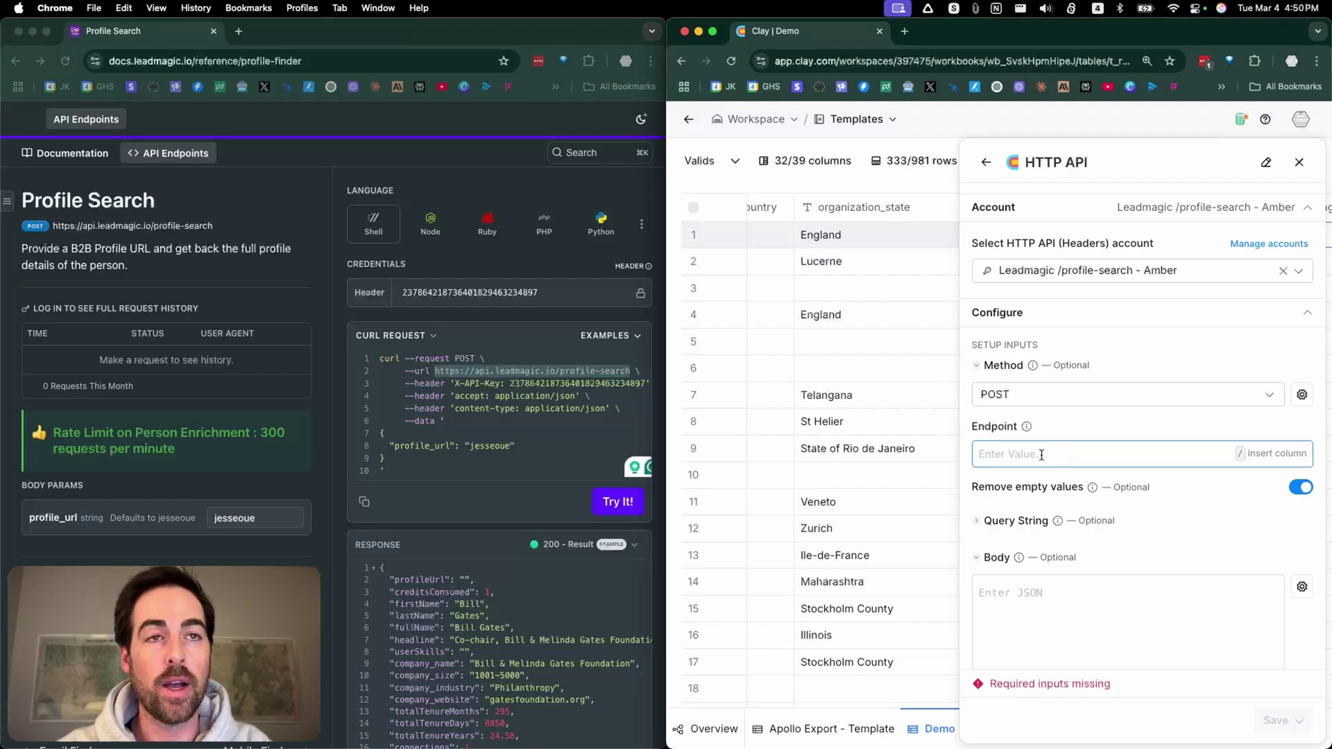
key("super+v")
scroll(1142, 424, "down", 3)
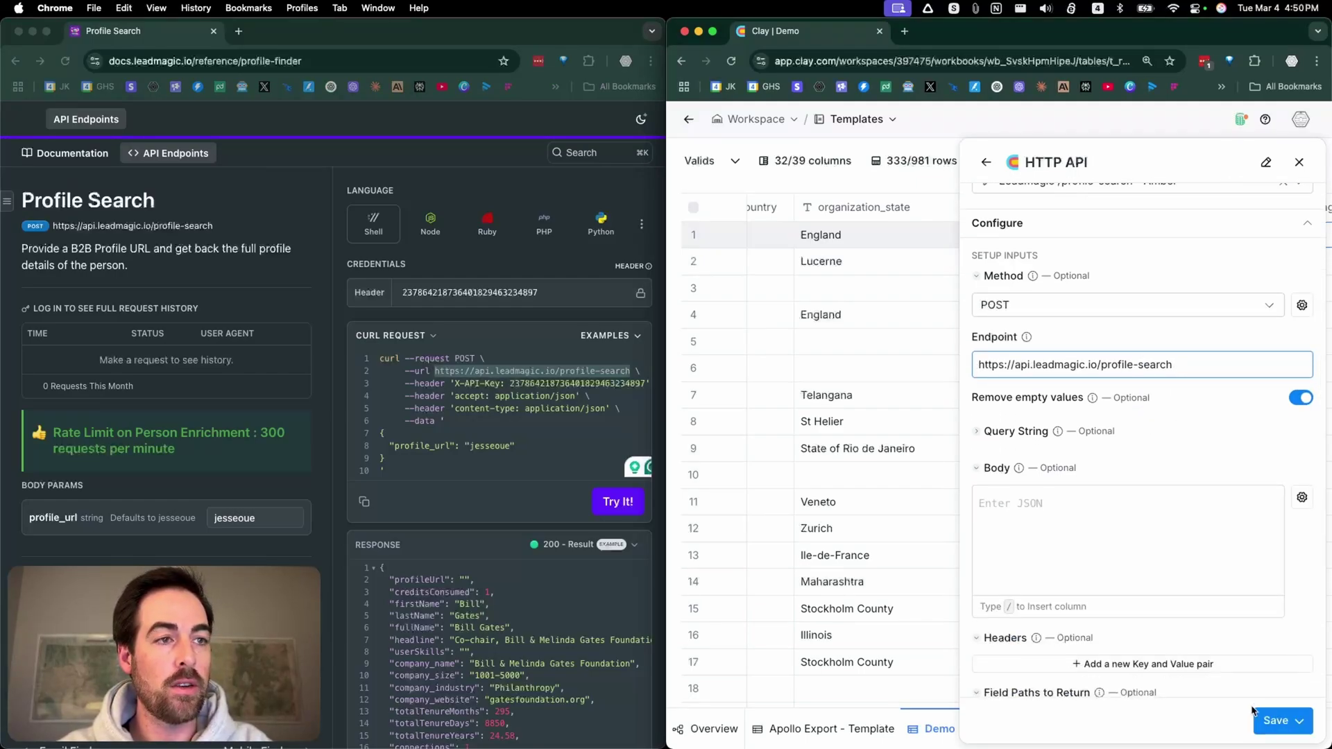
scroll(1138, 555, "down", 3)
scroll(1024, 406, "down", 1)
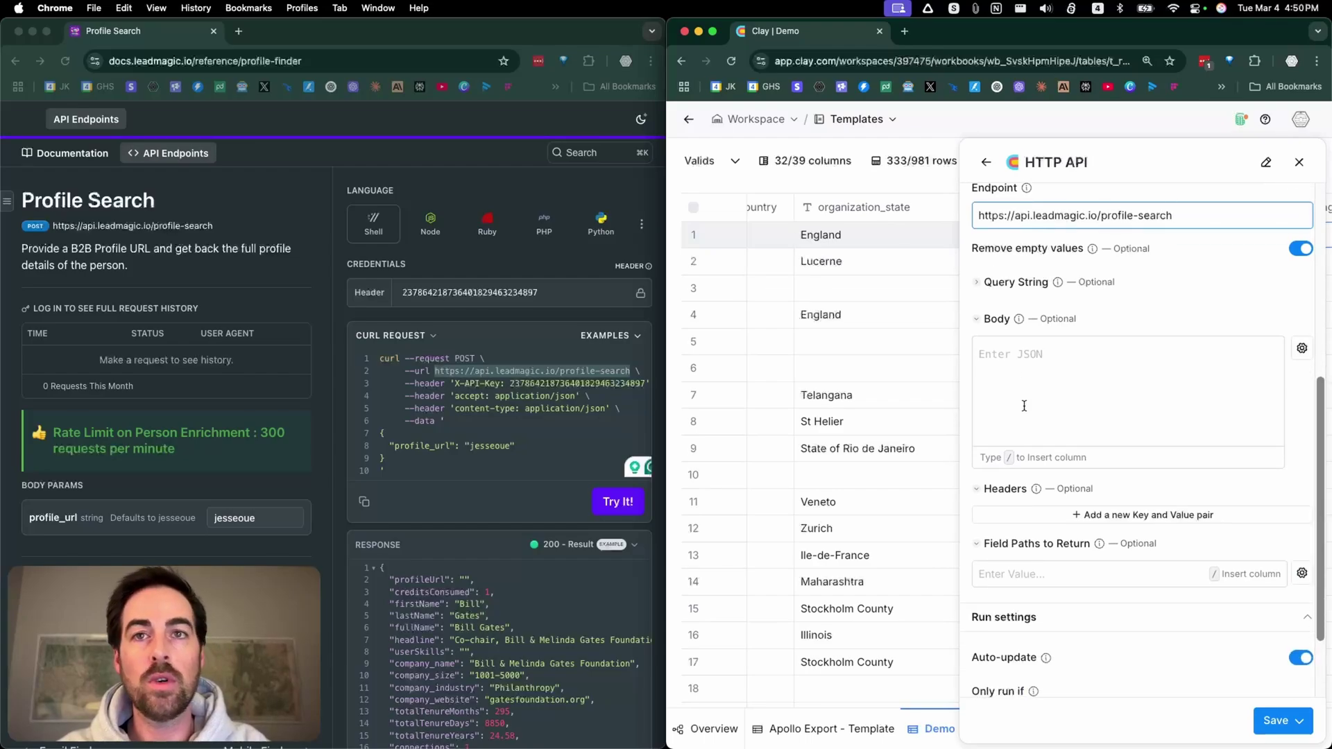
- Select the accept and content-type header lines in the cURL example
left_click(463, 394)
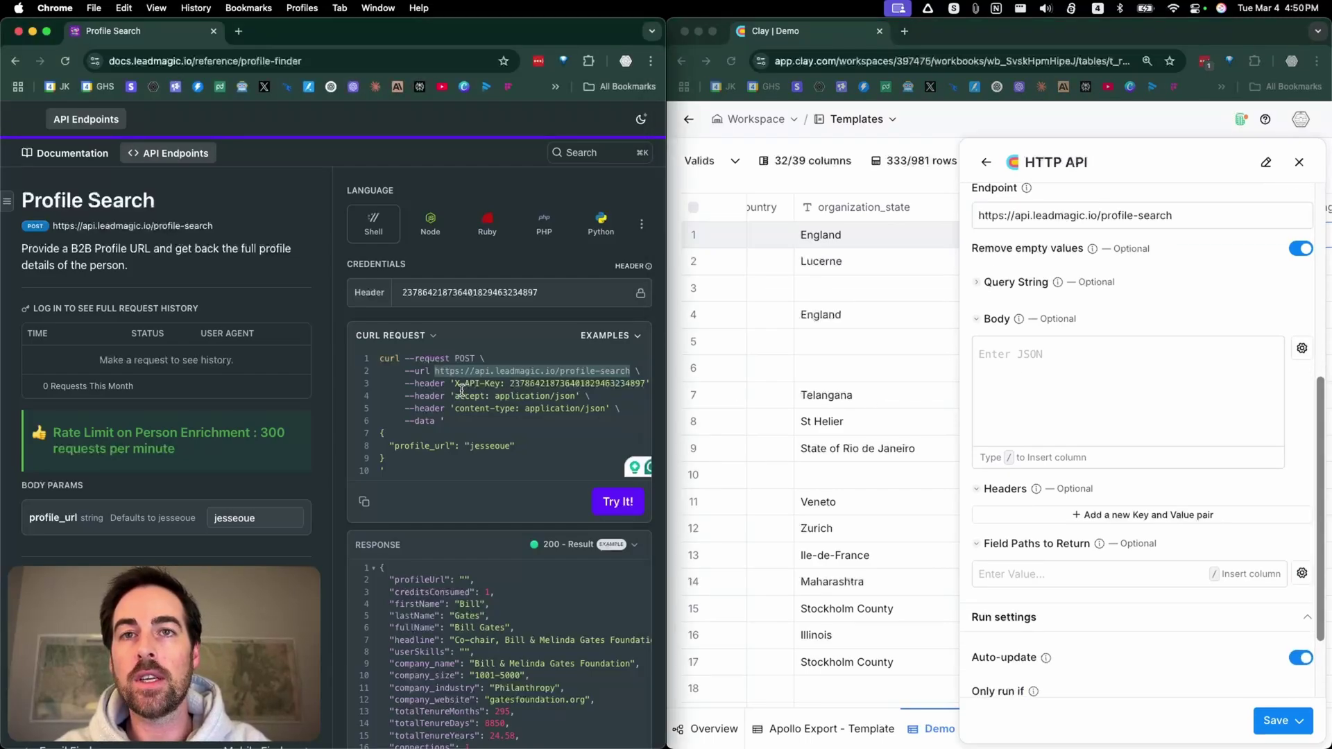
left_click_drag(418, 396, 503, 404)
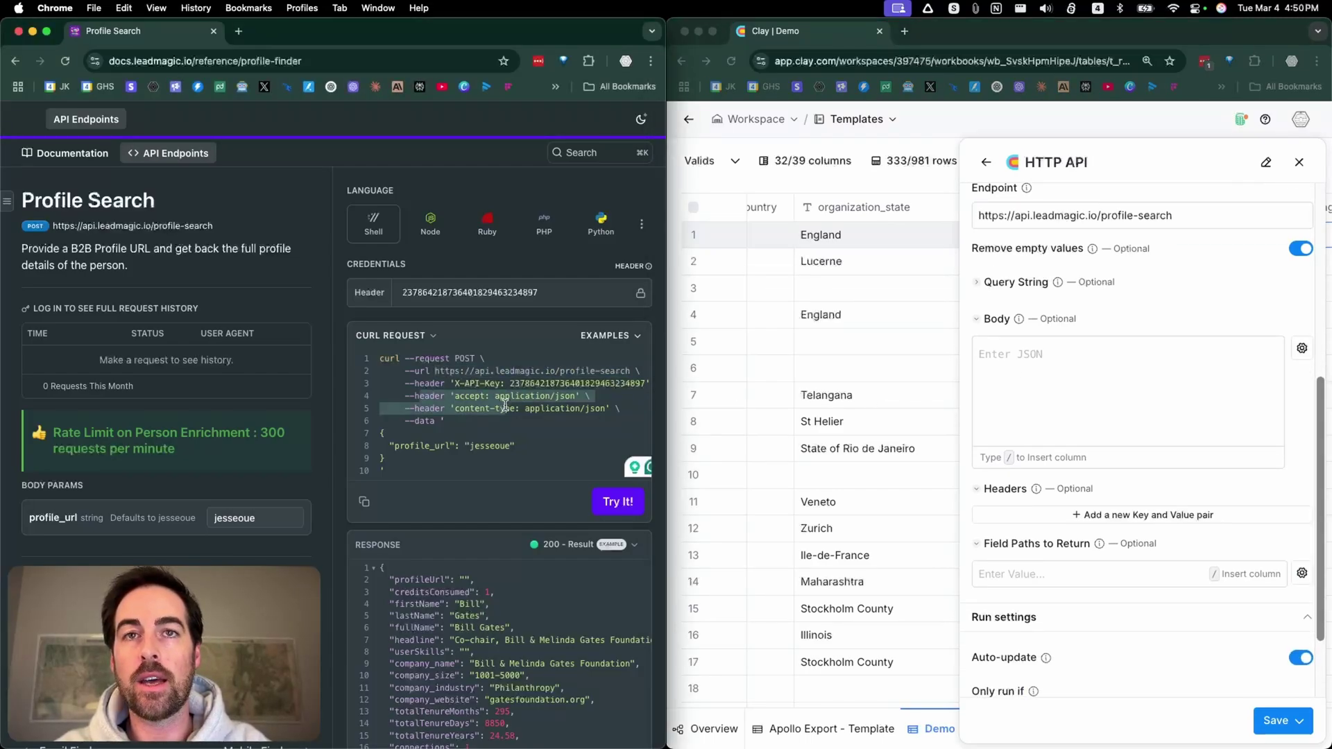
scroll(1054, 409, "down", 3)
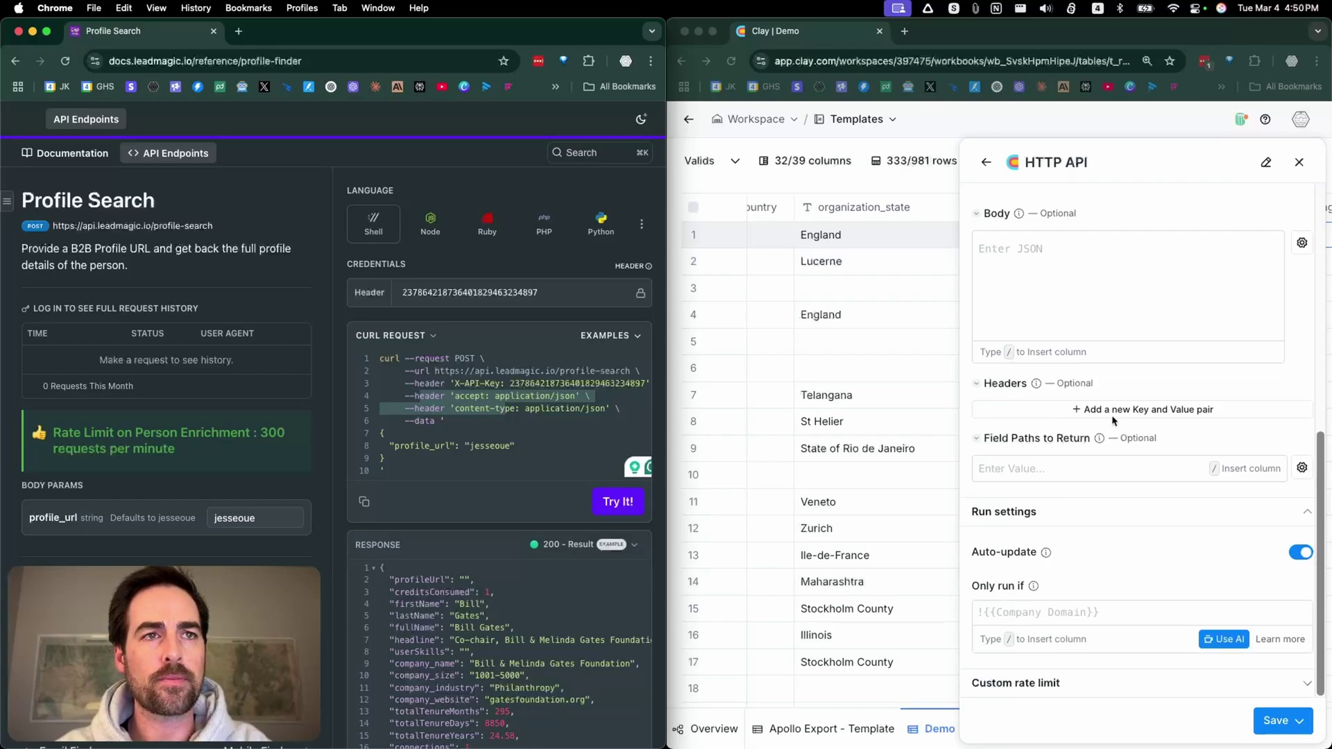
- Add a header row with accept set to application/json
left_click(1114, 415)
left_click(1080, 415)
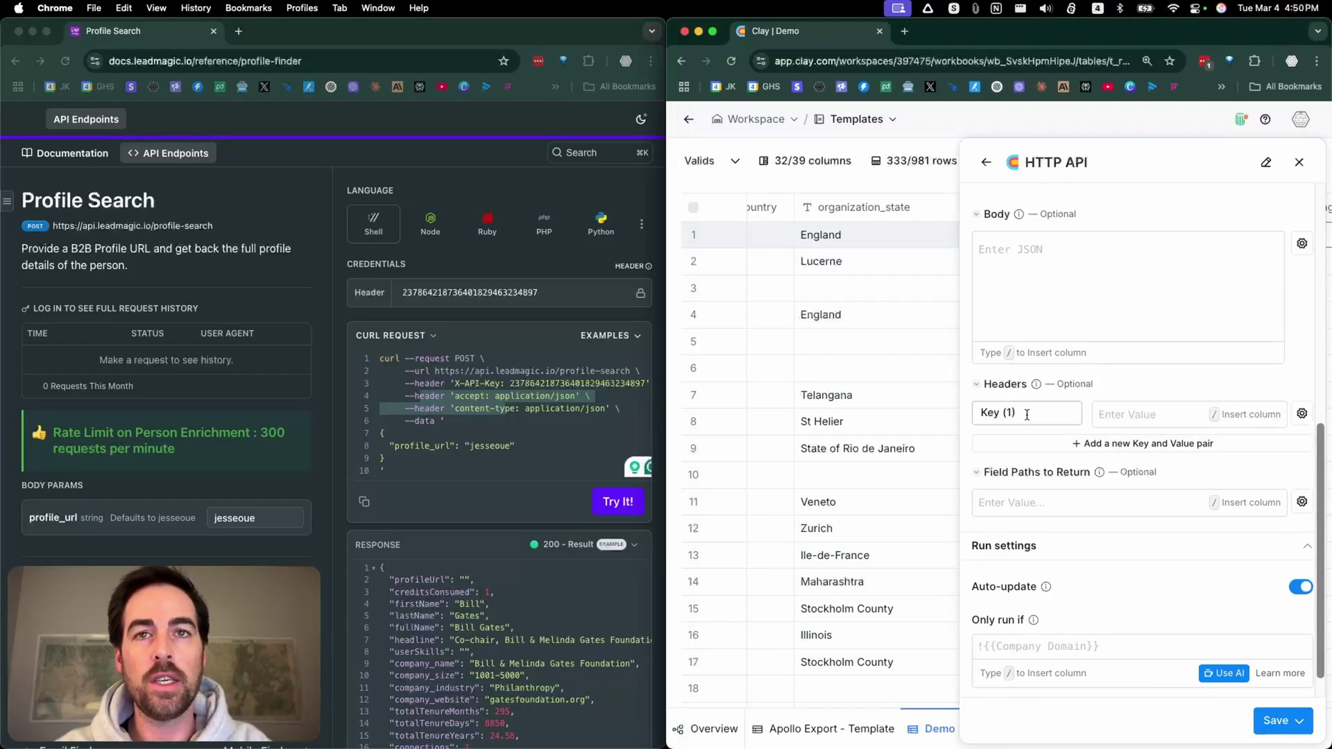
left_click(494, 392)
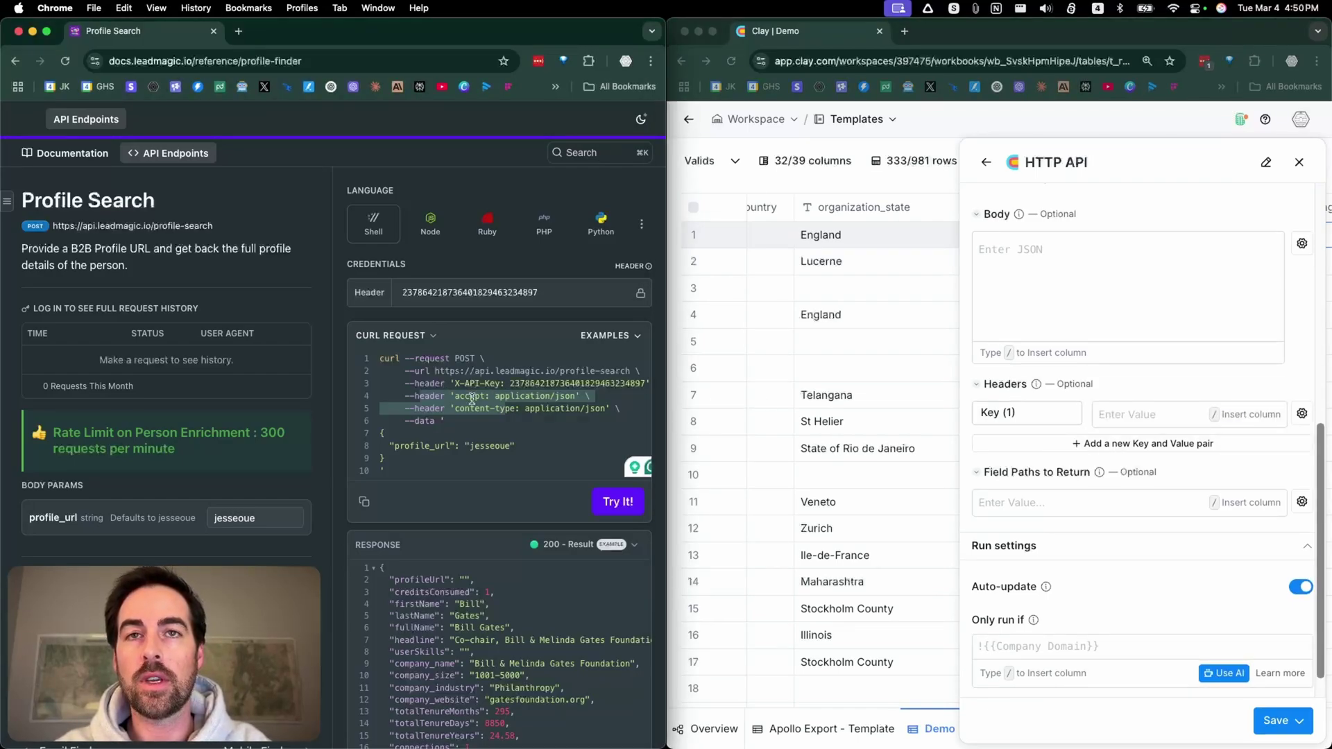
double_click(472, 396)
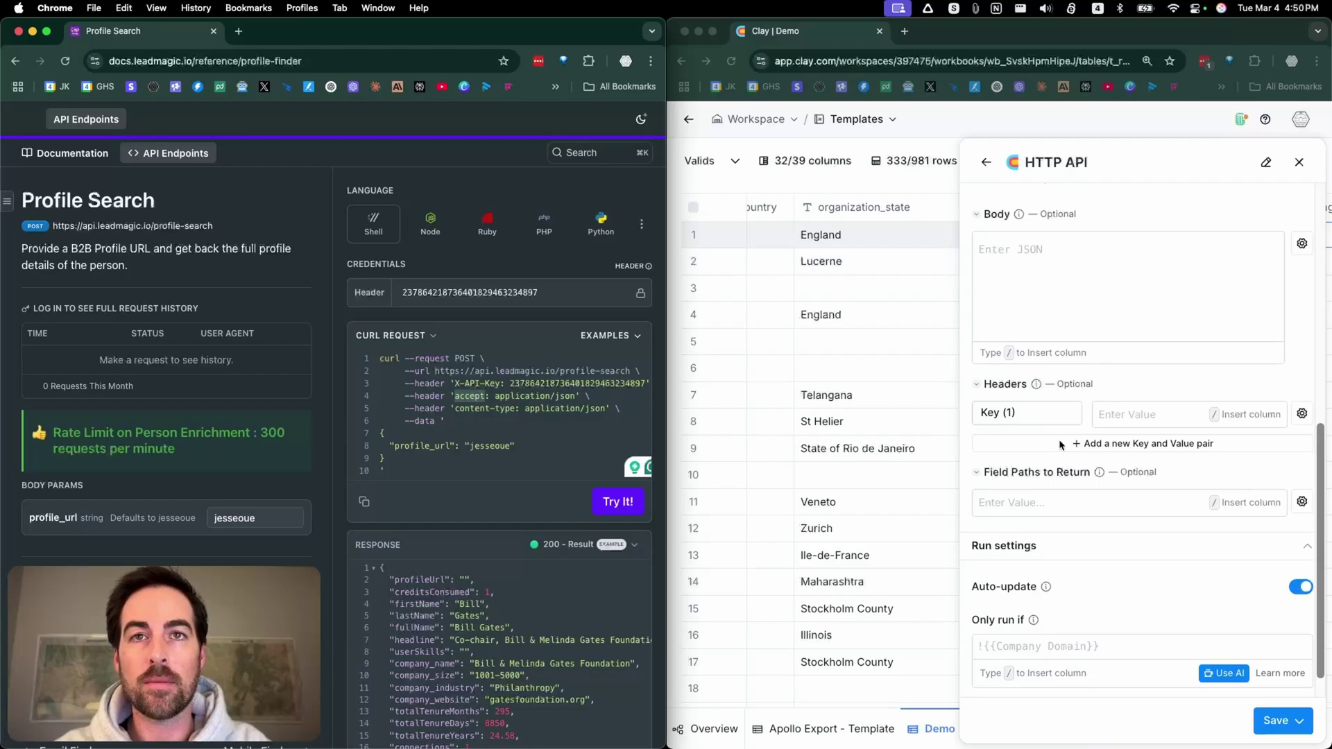
left_click(1032, 415)
key("super+v")
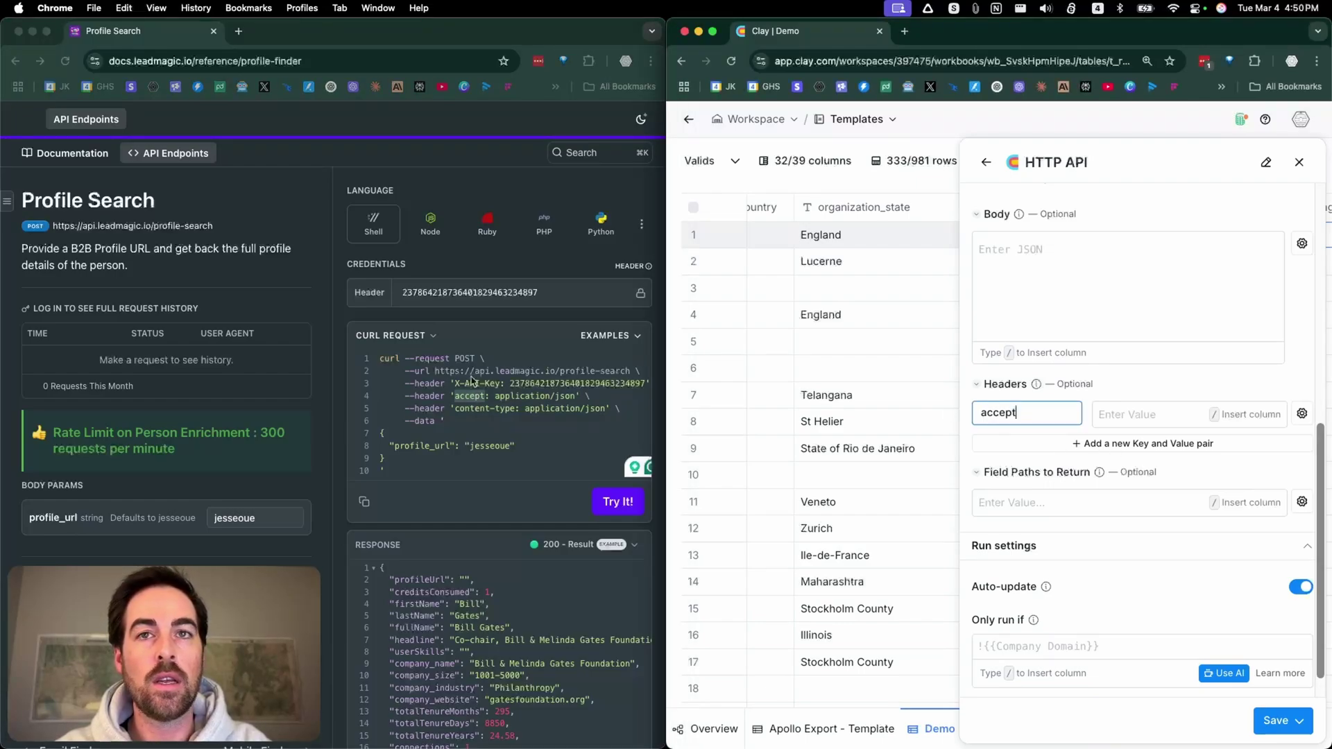
left_click(496, 396)
left_click_drag(497, 395, 574, 395)
key("super+c")
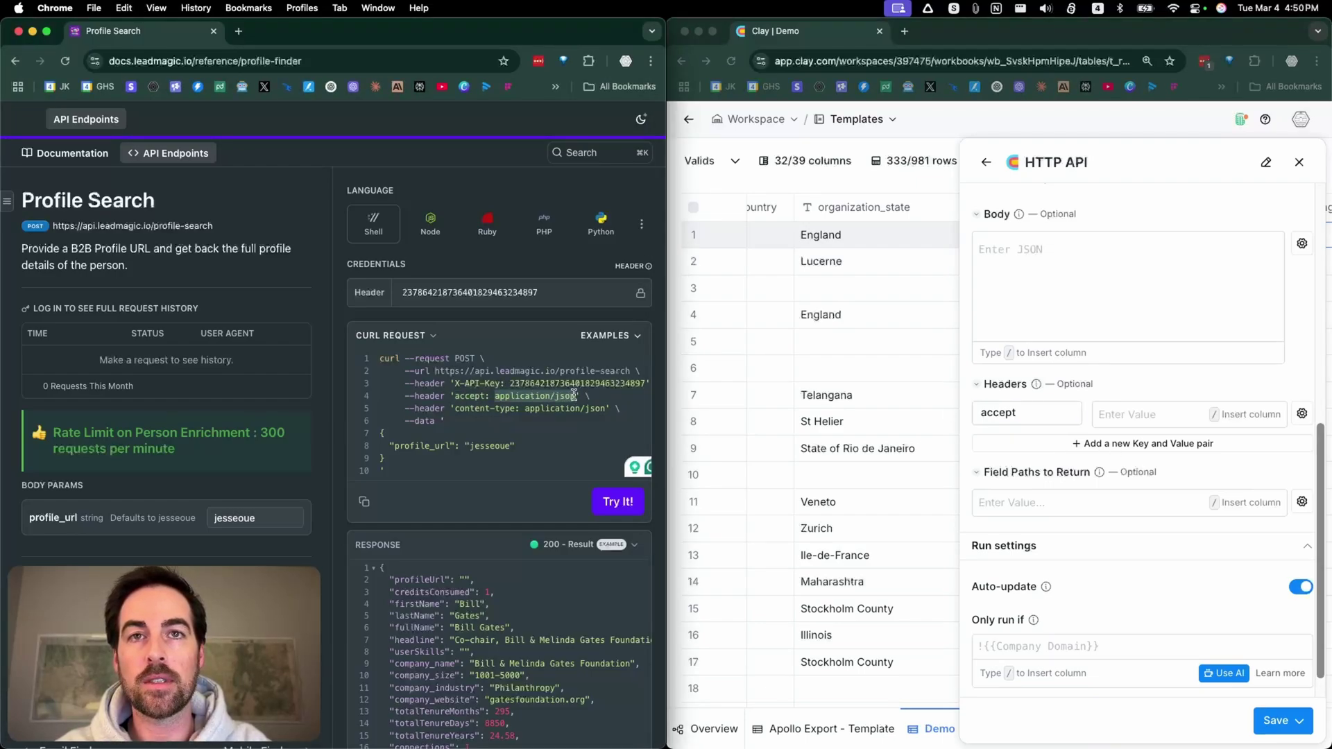
left_click(1156, 416)
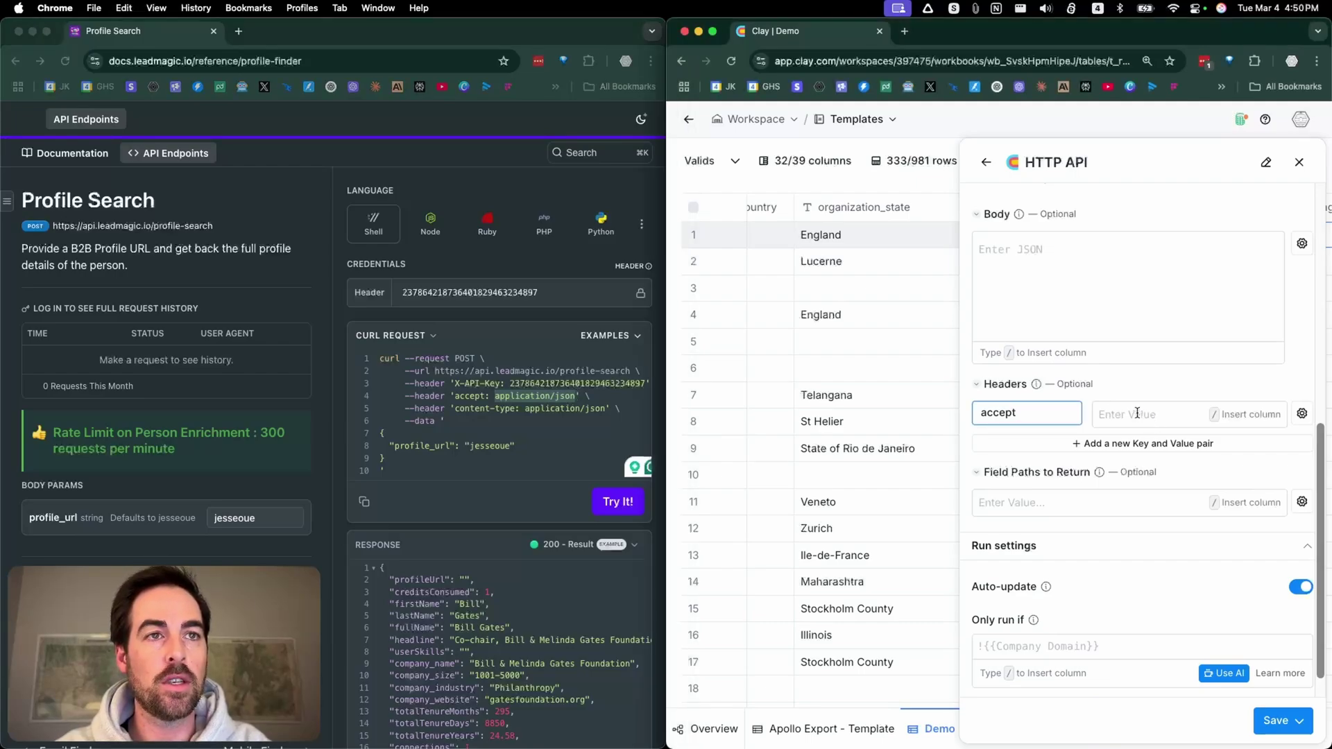
left_click(1138, 413)
key("super+v")
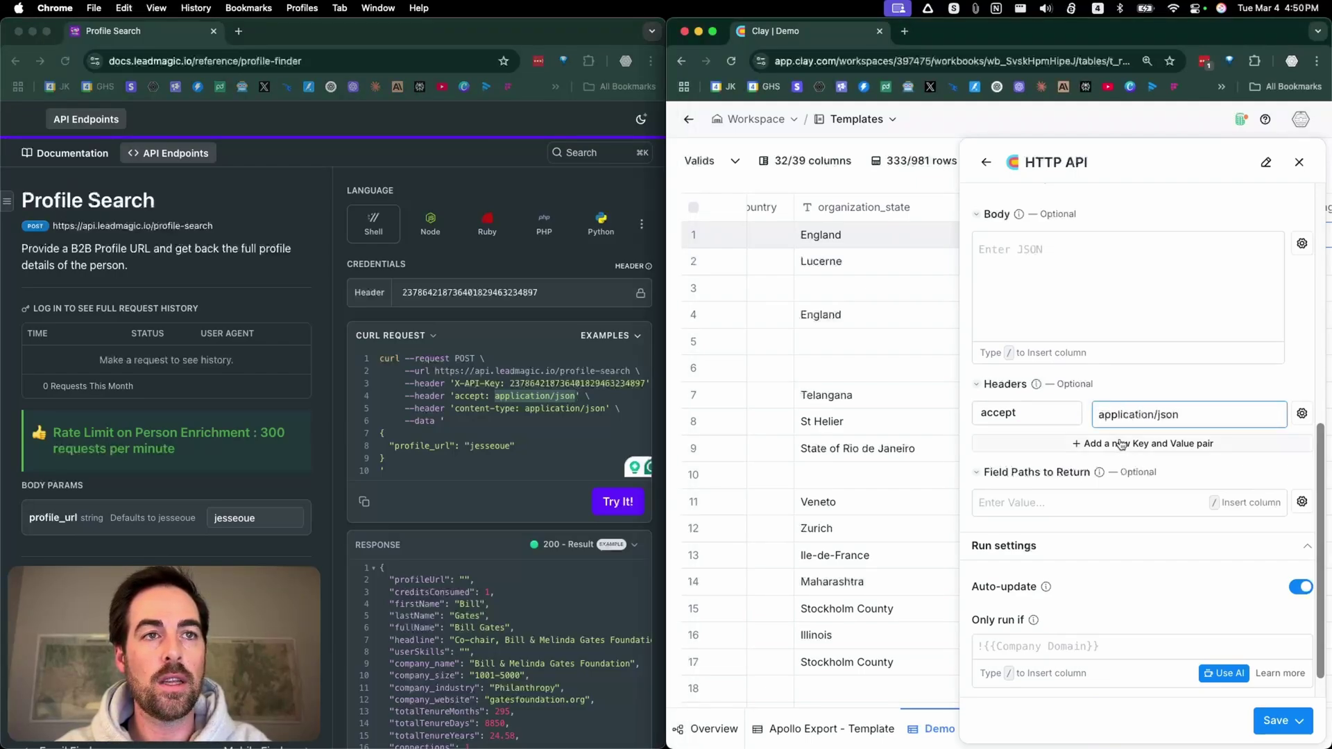
- Add a second header with content-type set to application/json
left_click(1121, 444)
left_click(548, 419)
left_click_drag(455, 409, 517, 409)
key("super+c")
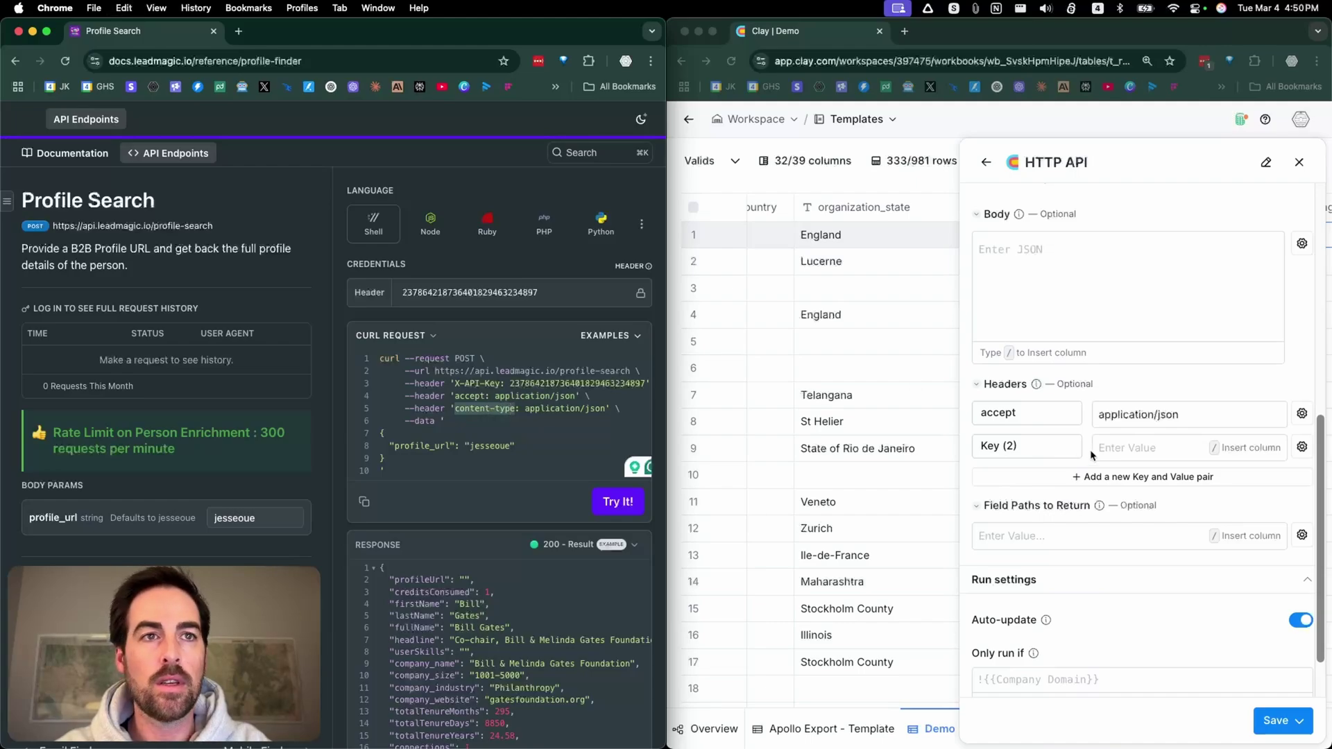
left_click(1027, 448)
left_click(1024, 444)
key("super+a")
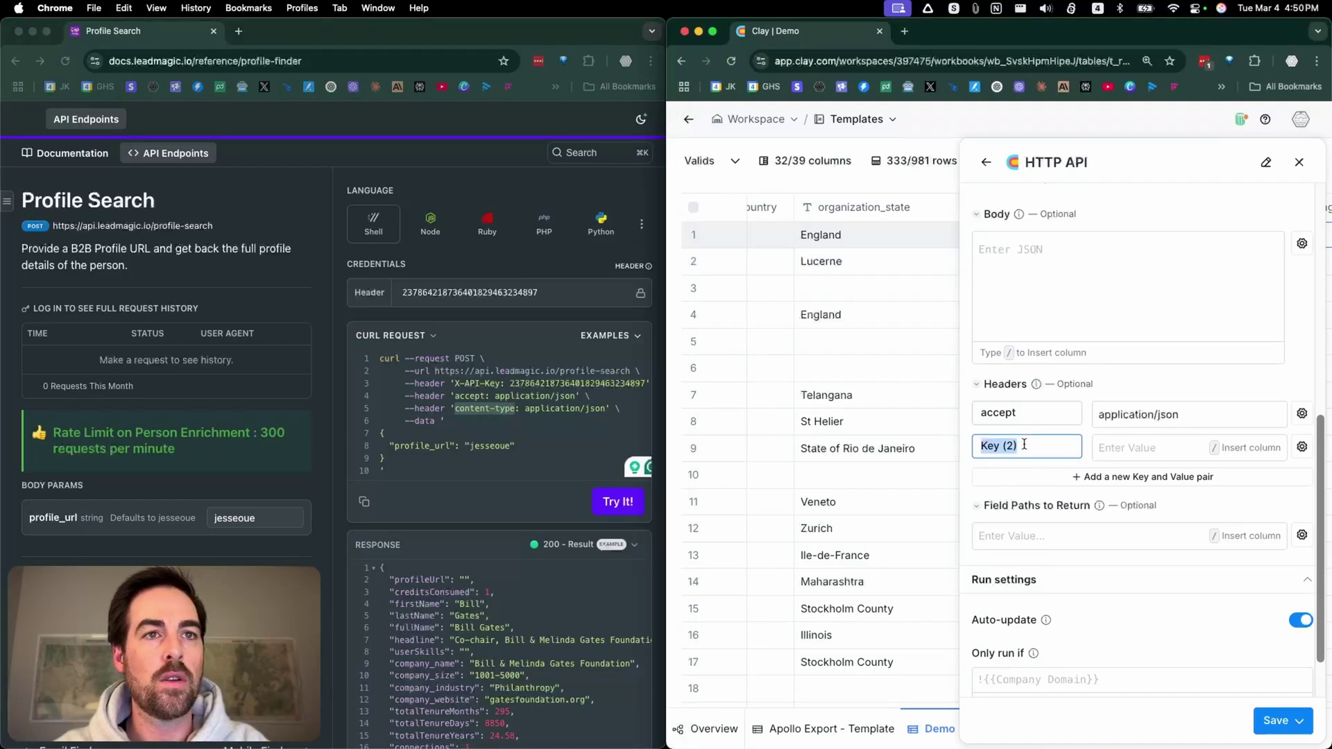
key("super+v")
left_click(1127, 451)
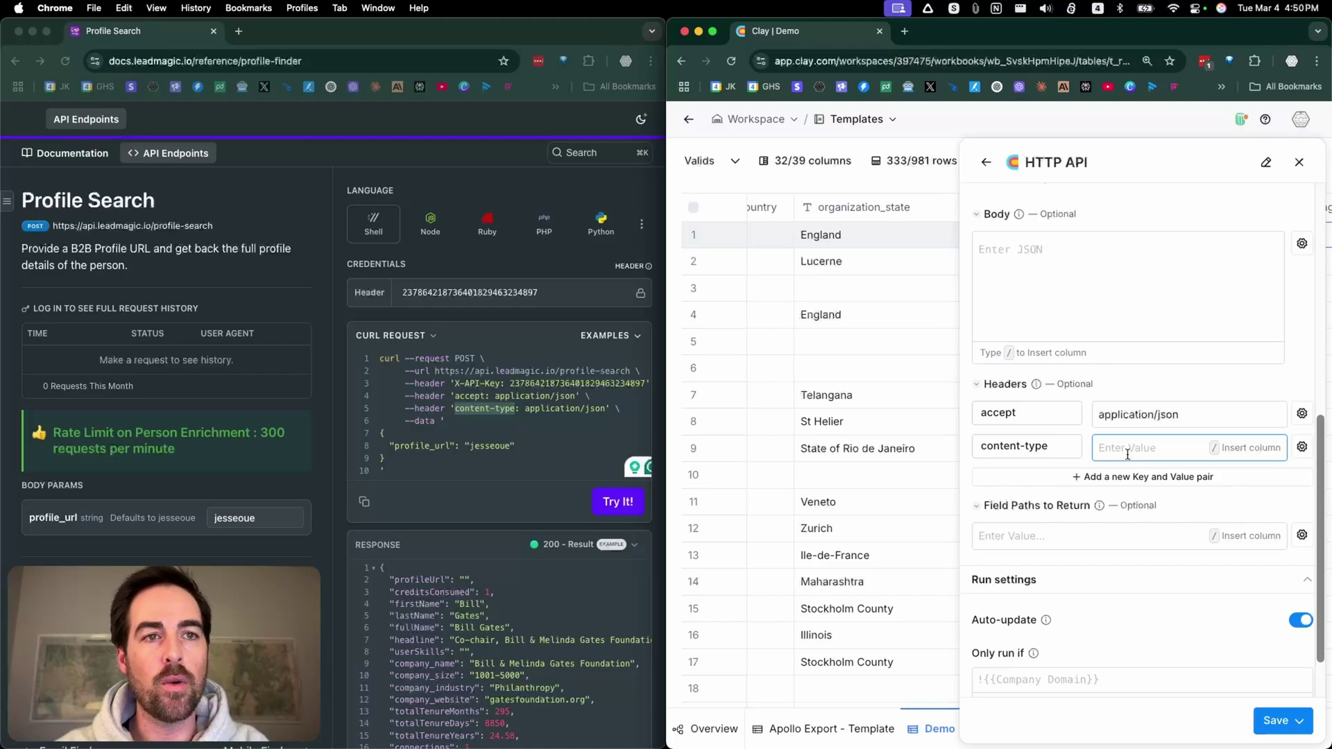
left_click_drag(525, 409, 602, 410)
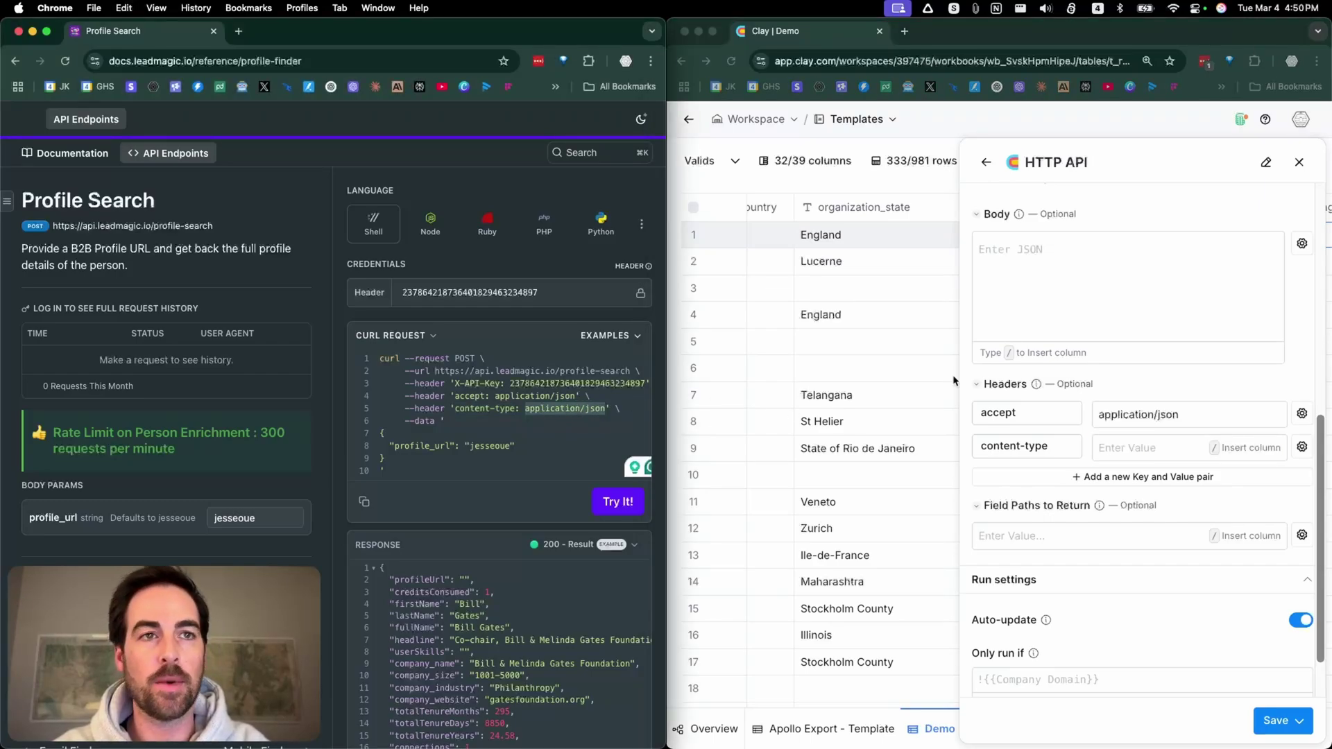
left_click(1170, 446)
type("application/json")
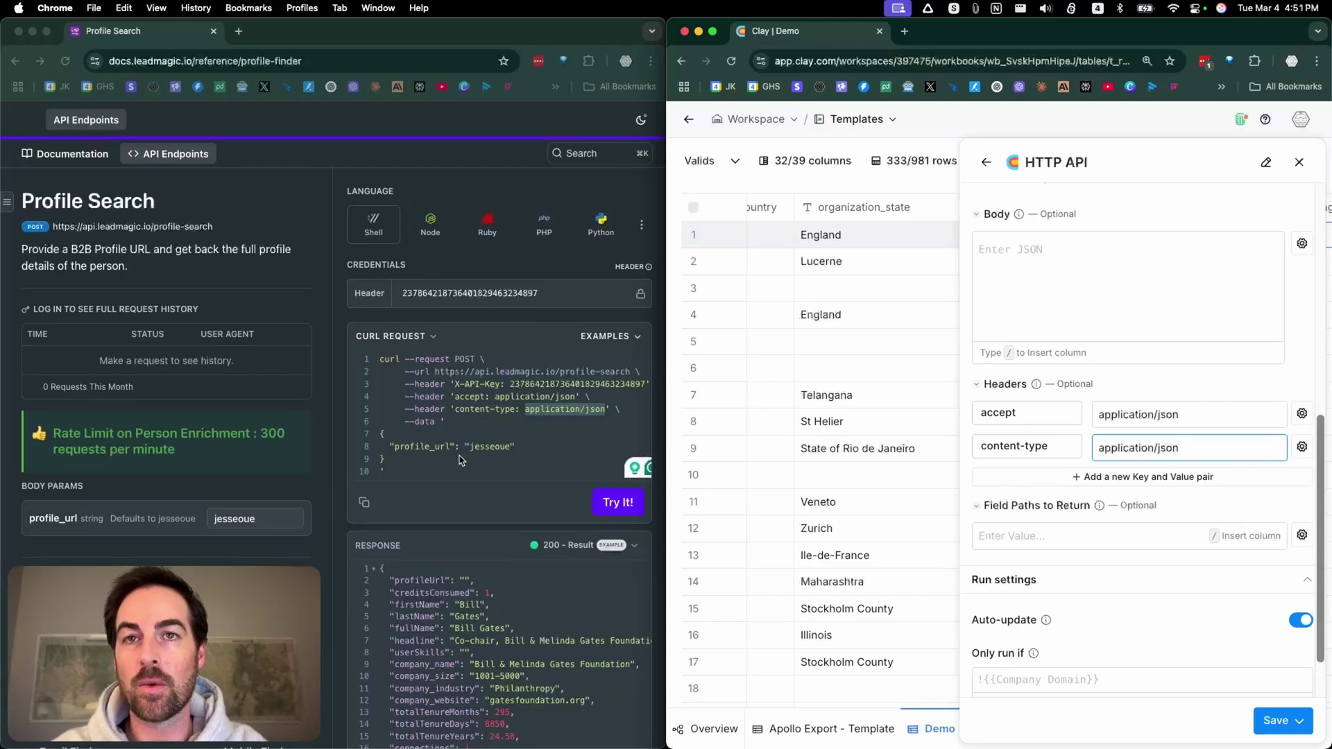
- Paste the docs' sample JSON body and clear its sample profile_url value
left_click(406, 449)
left_click_drag(398, 460, 378, 434)
key("super+c")
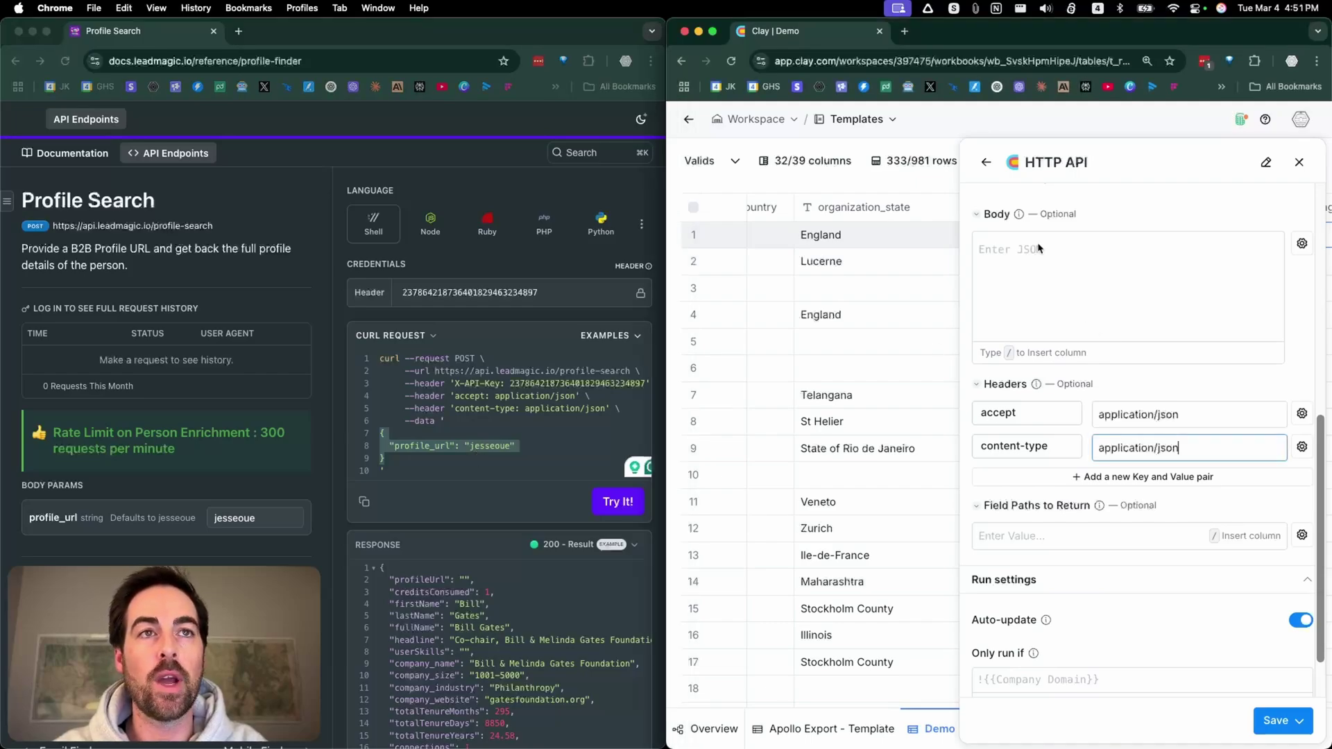
left_click(1010, 245)
key("super+v")
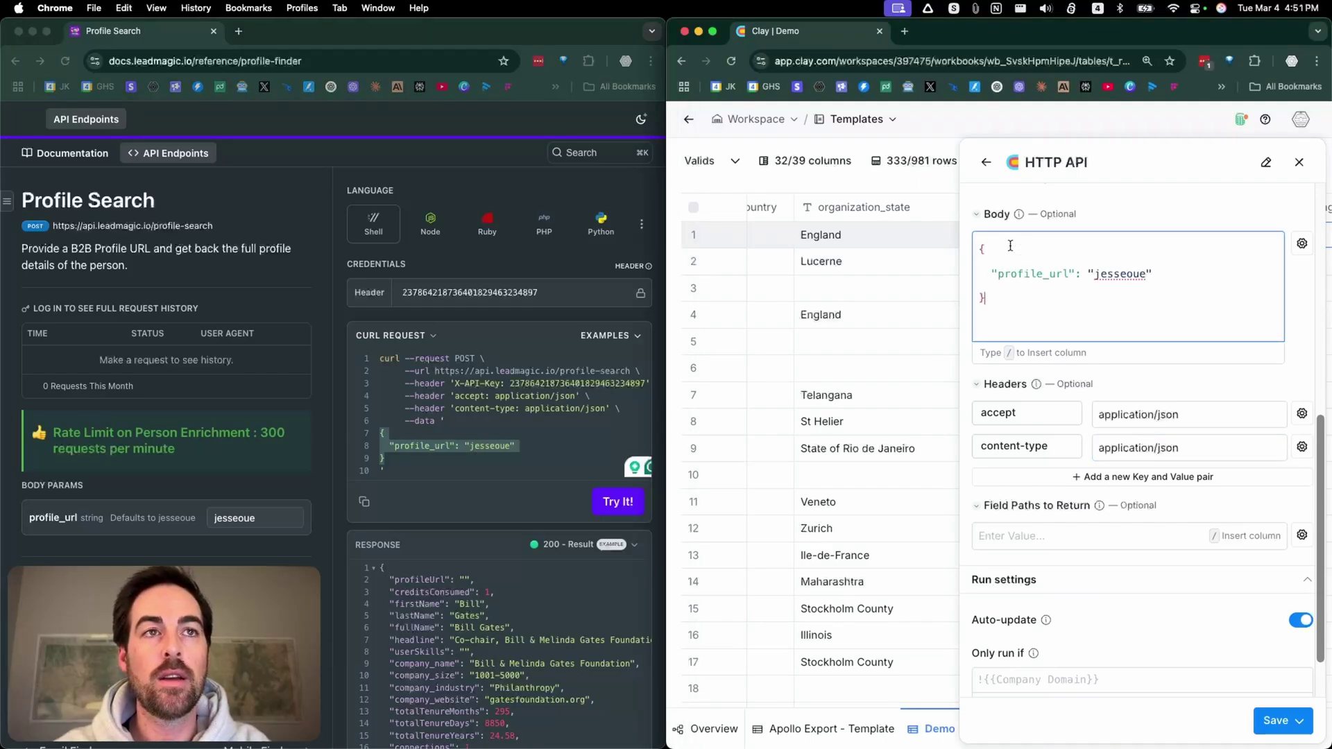
double_click(1120, 275)
key("BackSpace")
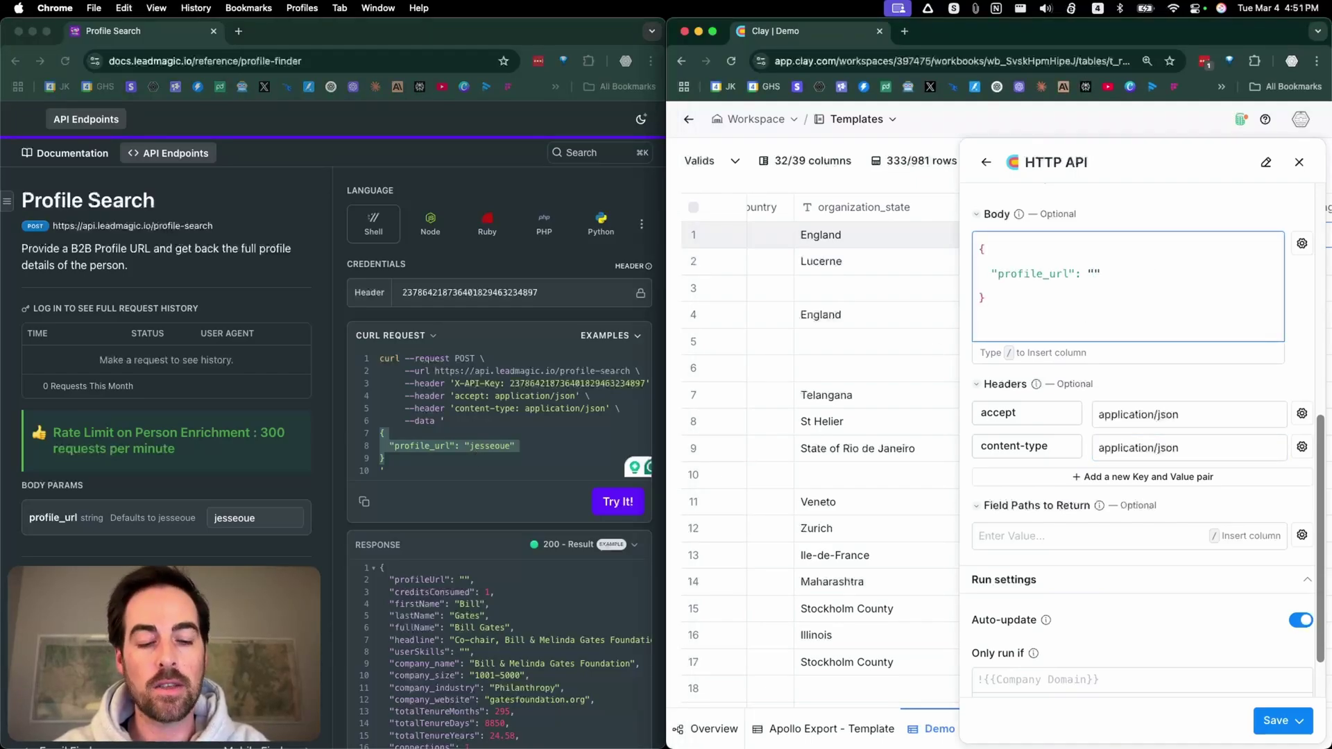
- Map the profile_url body value to the row's linkedin_url column
type("/")
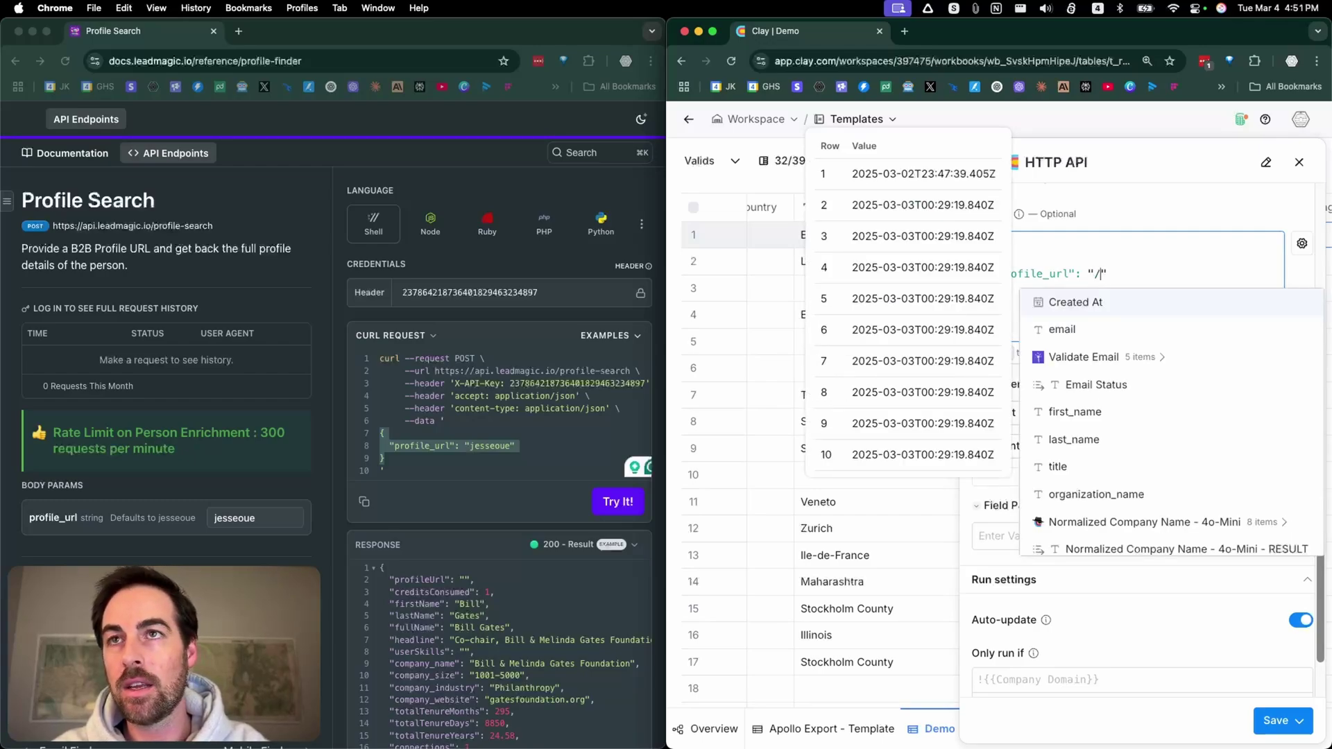
key("Escape")
type("linke")
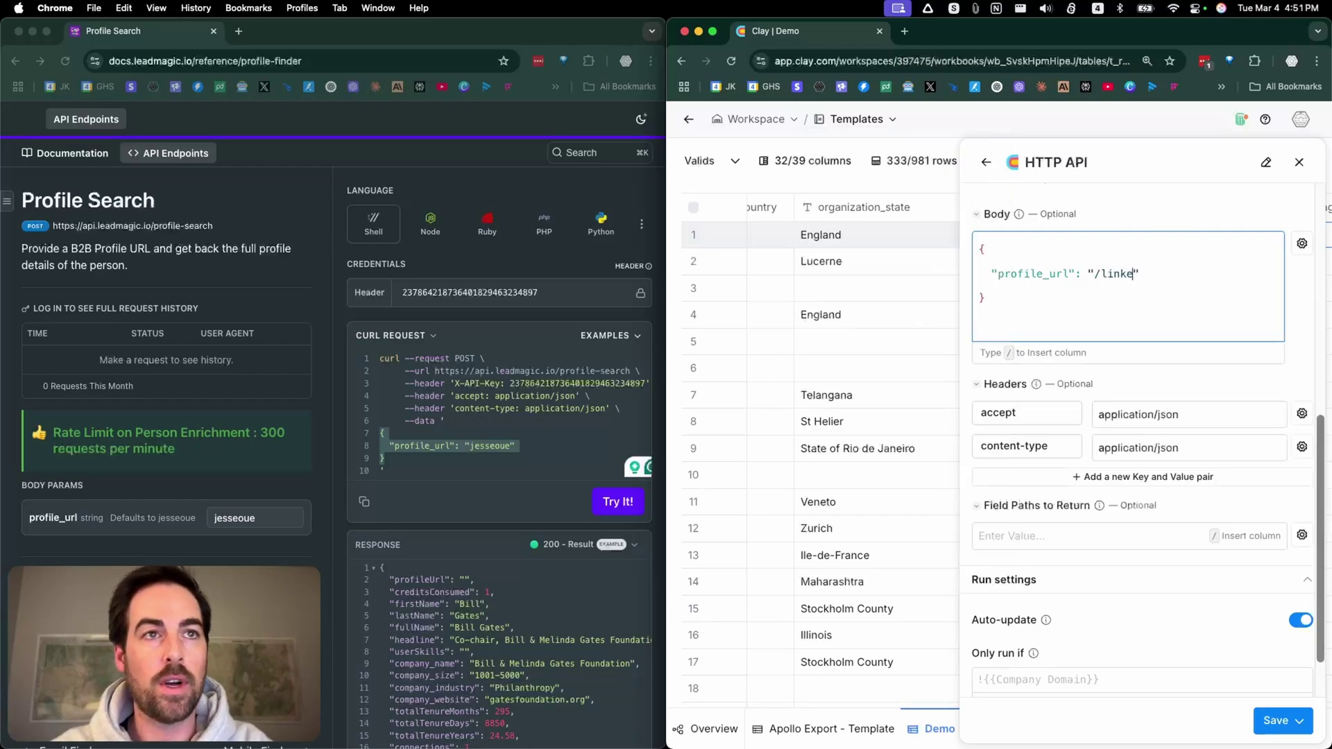
key("BackSpace")
key("BackSpace")
key("BackSpace")
key("BackSpace")
type("/link")
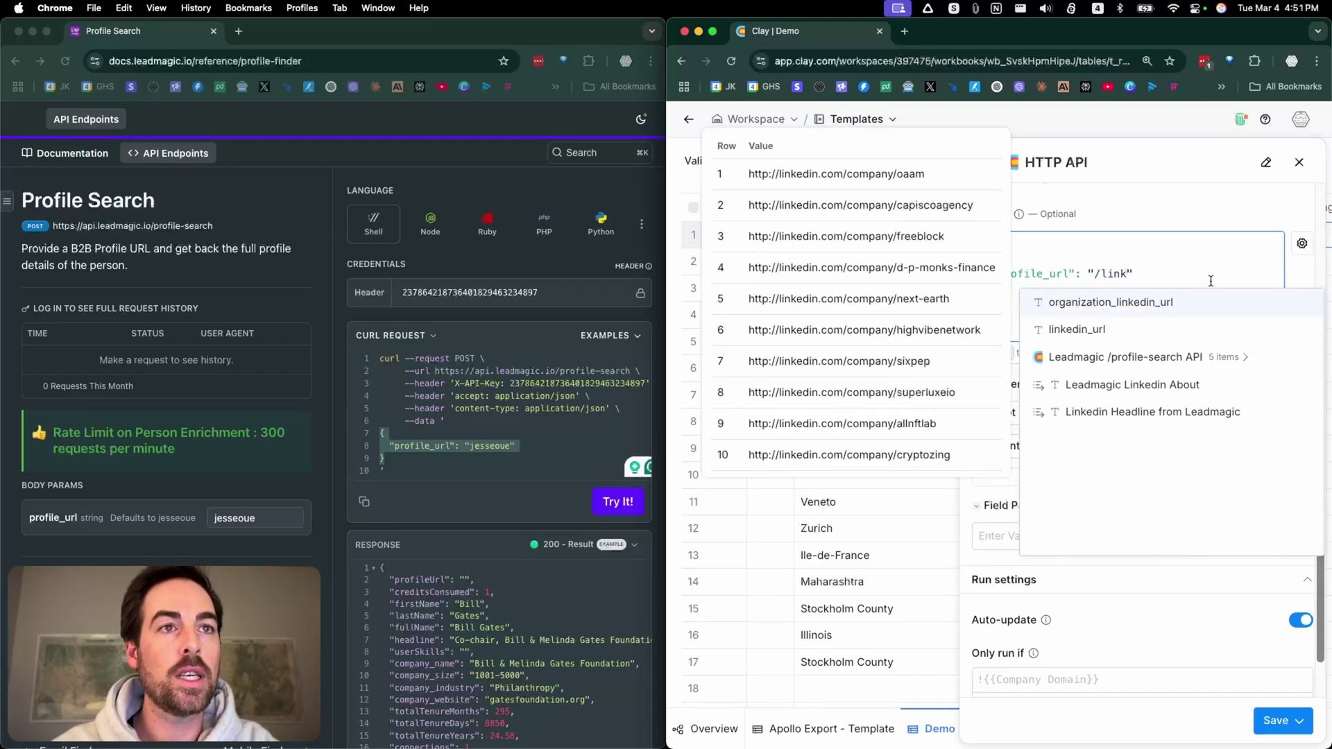
left_click(1102, 335)
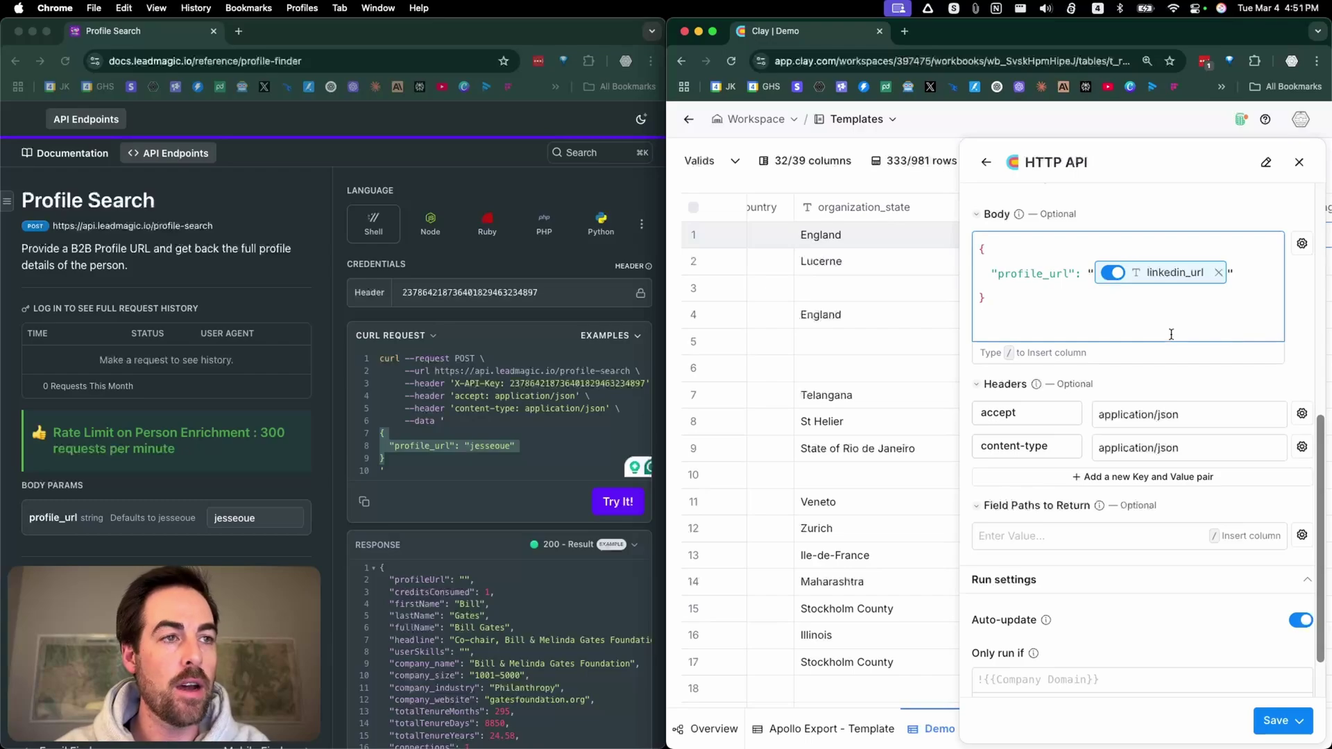
scroll(1171, 347, "down", 2)
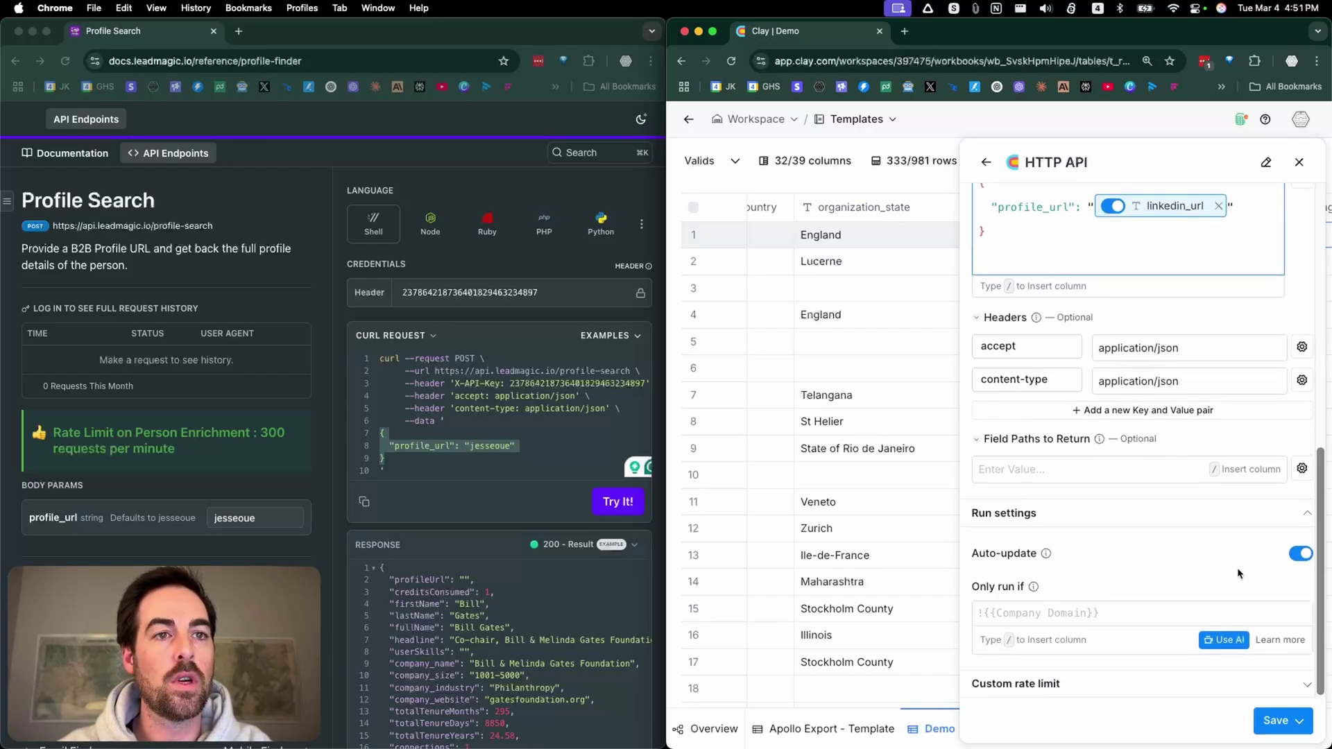
- Use AI to generate a run condition: only run when Email Status, lowercased, equals "valid"
left_click(1069, 612)
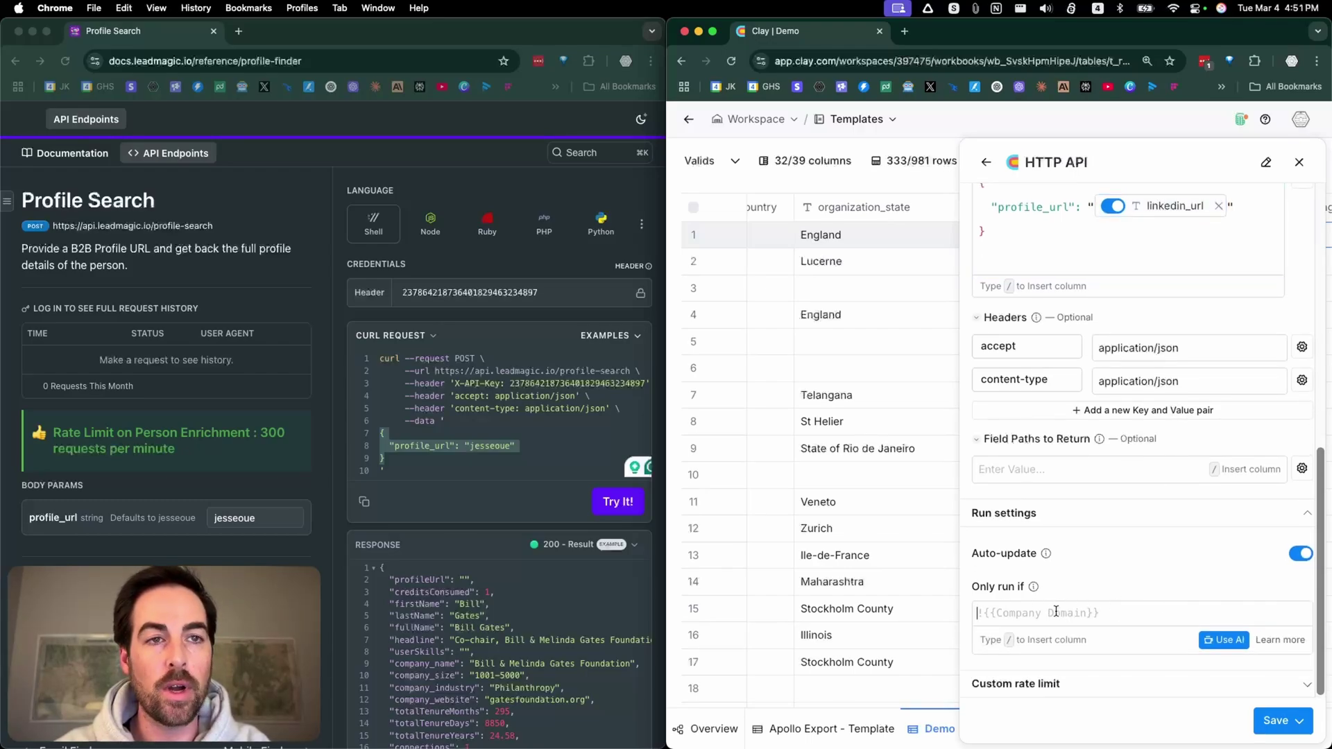
left_click(1220, 639)
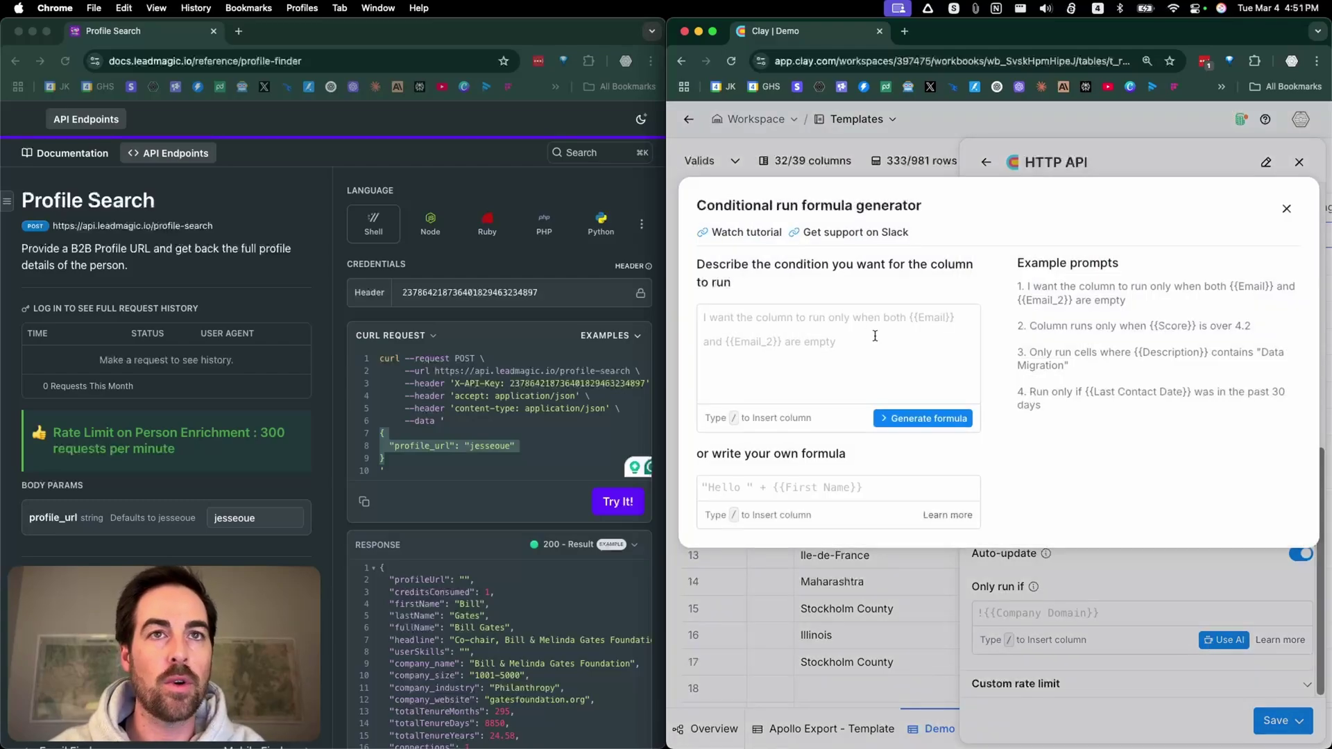
type("only run")
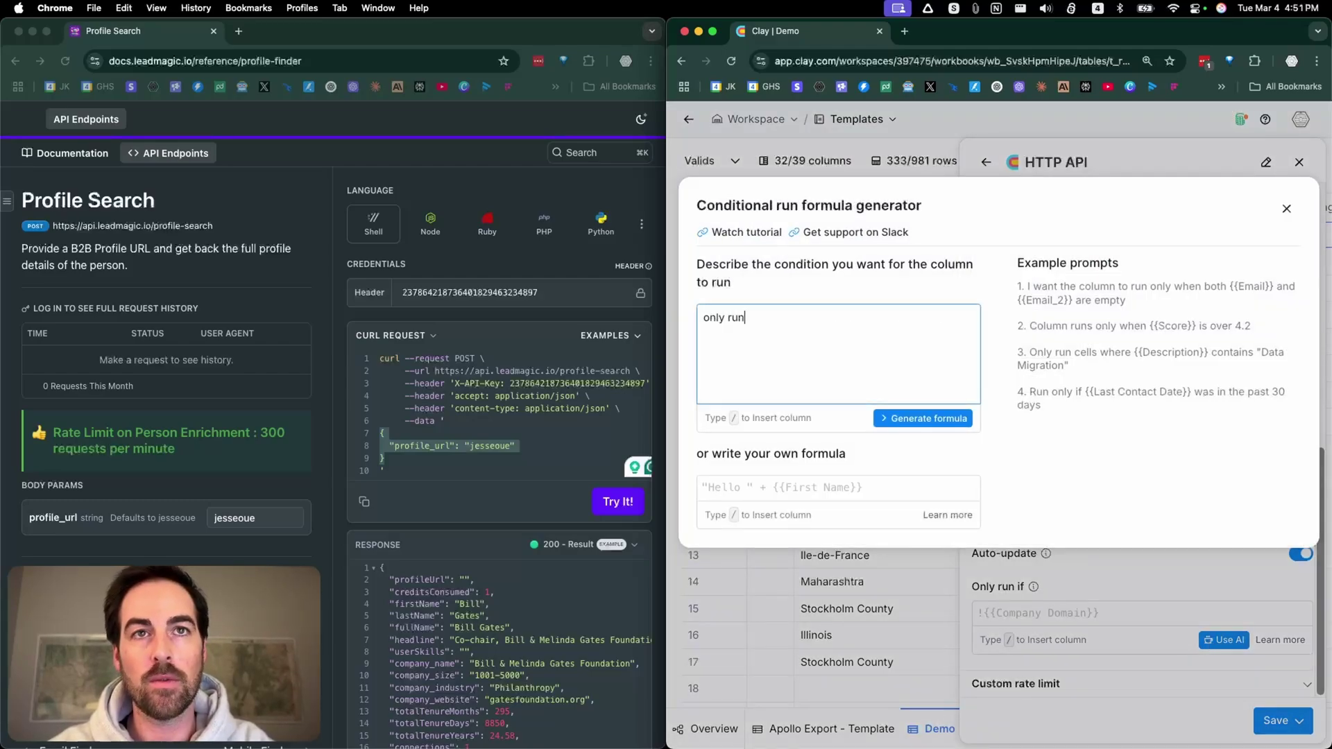
type(" if /email")
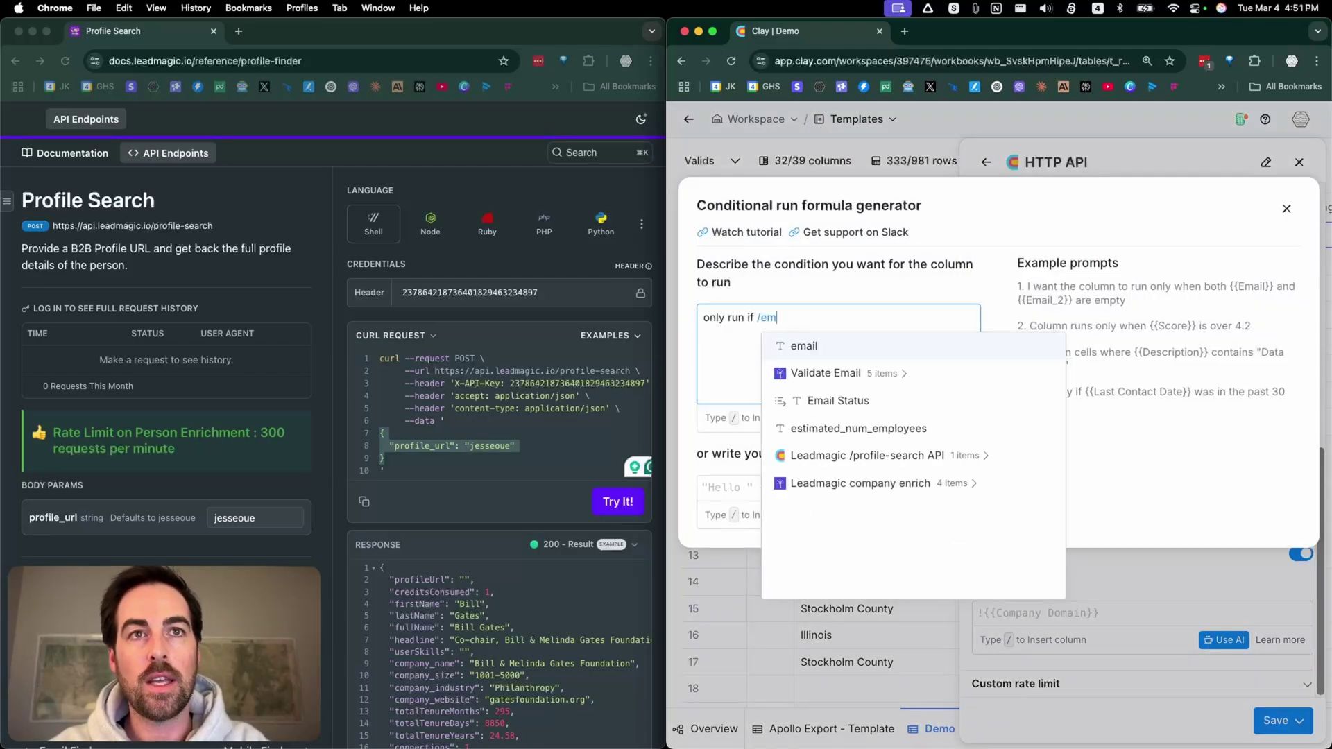
mouse_move(810, 403)
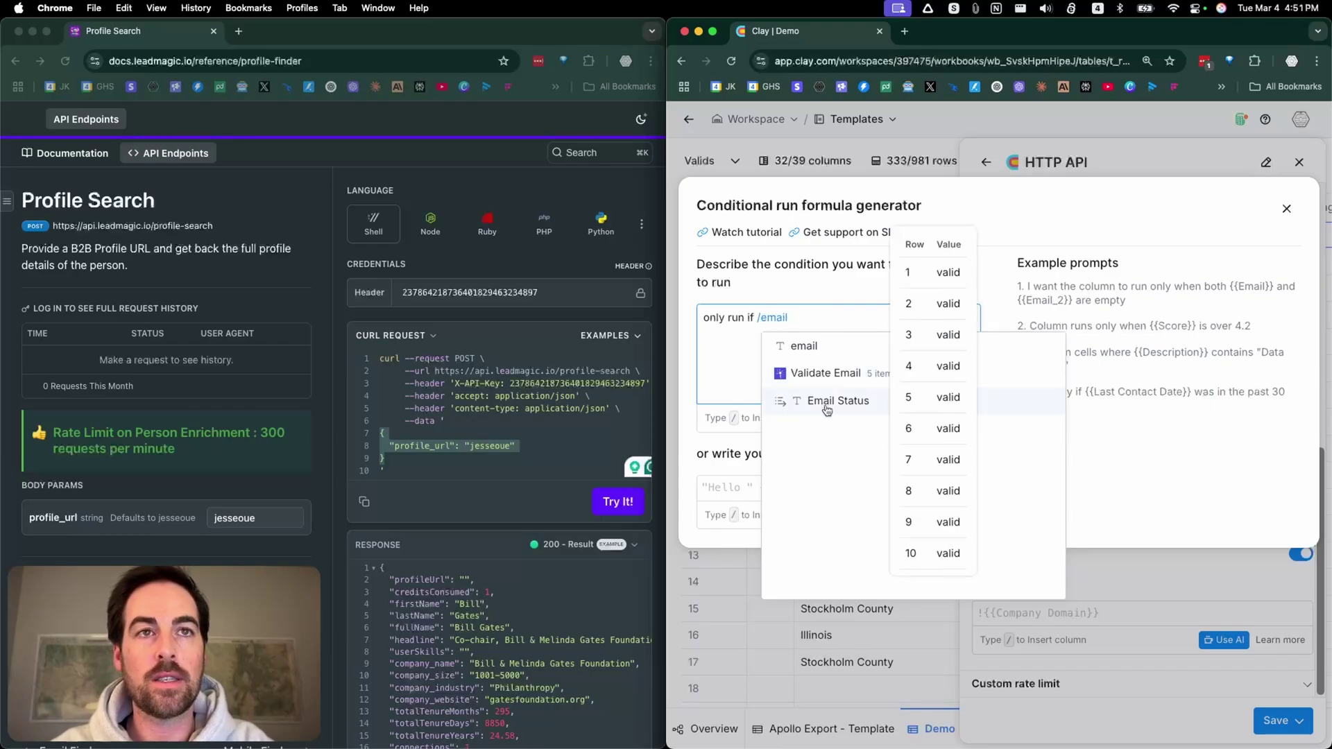
left_click(853, 409)
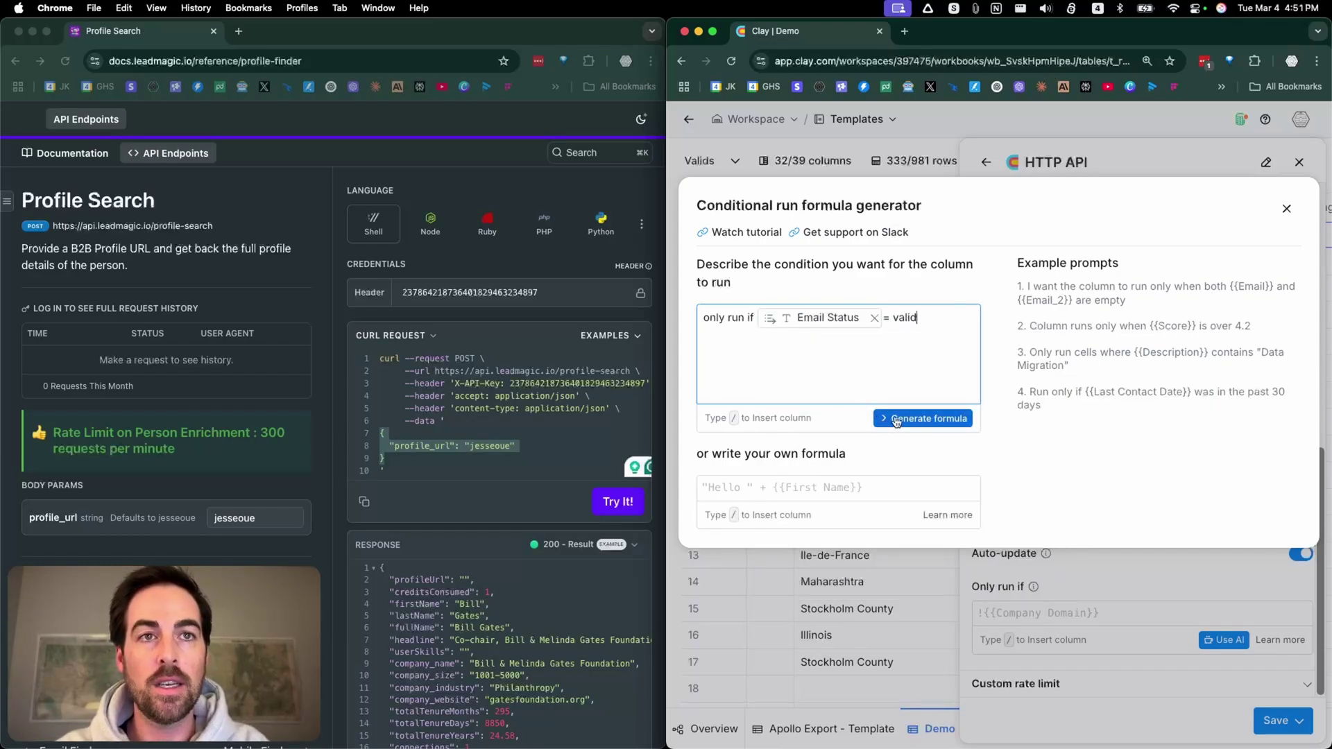
left_click(920, 421)
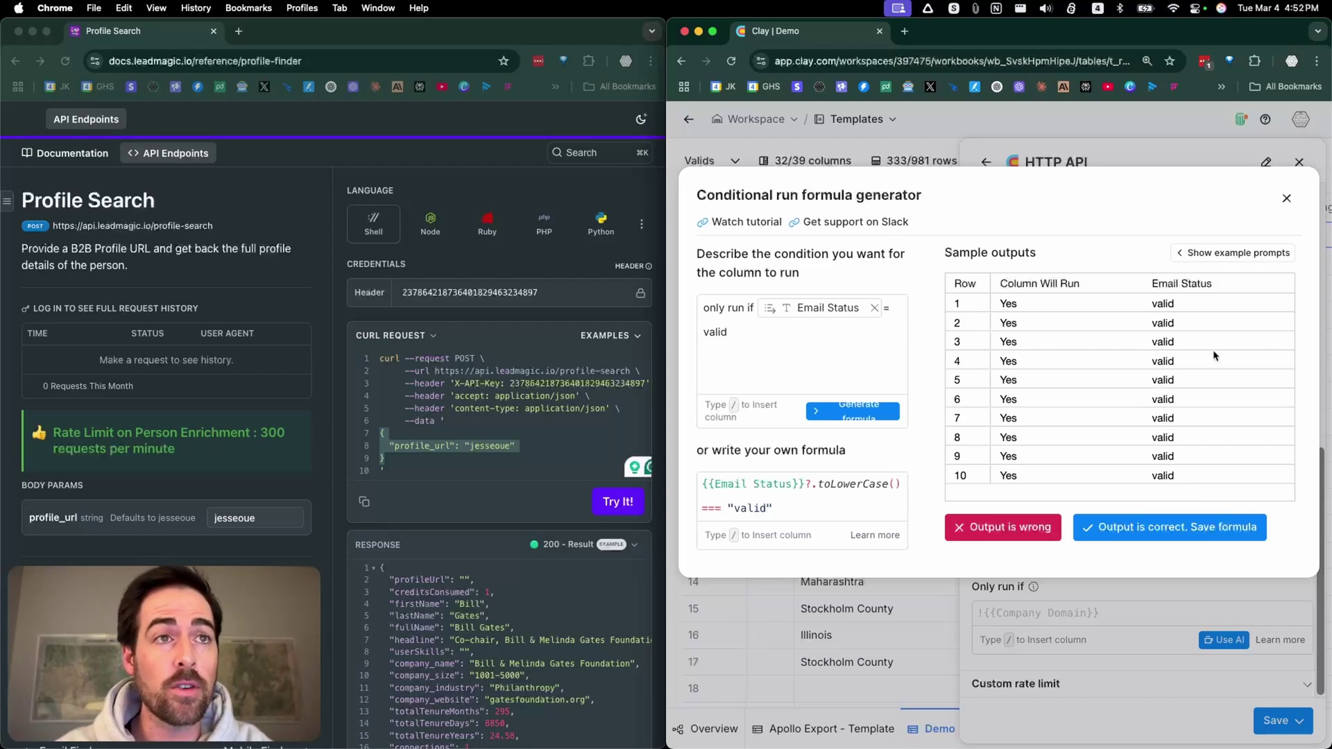
left_click(1108, 528)
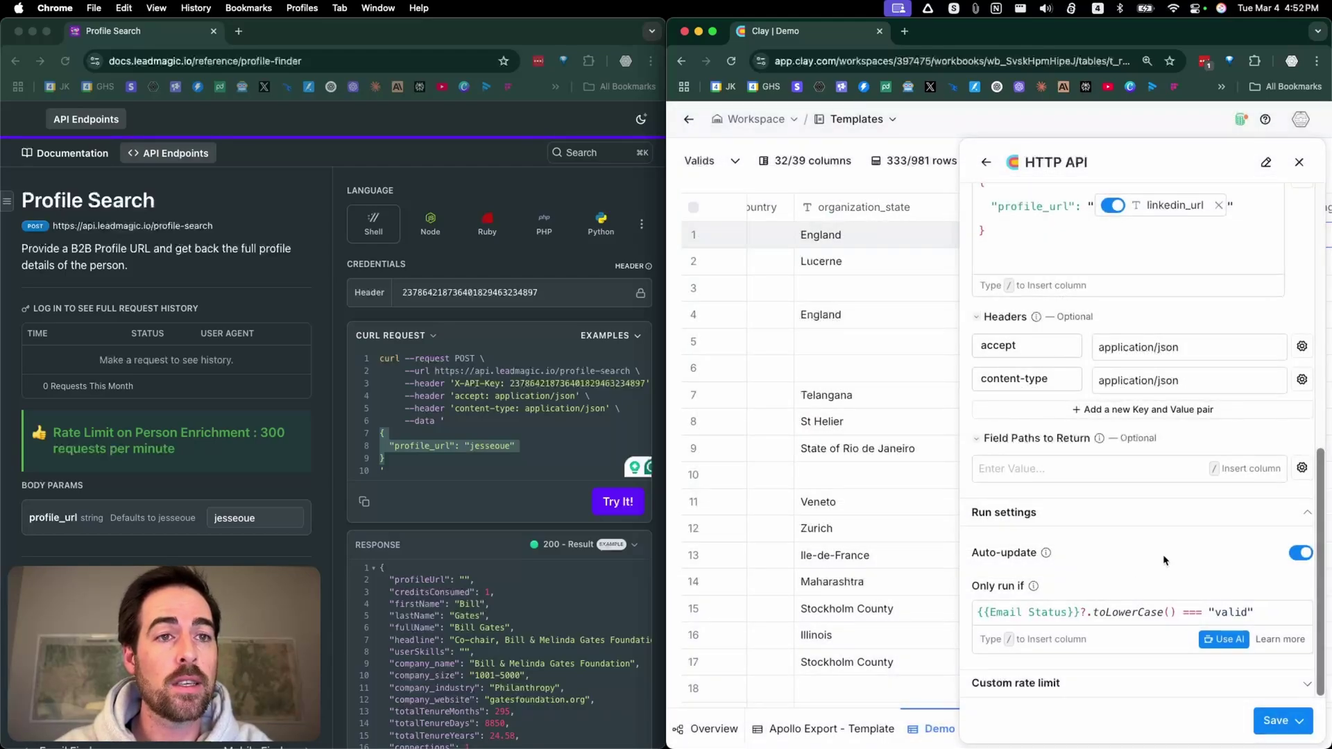
- Save the HTTP API column without running, then run row 1's request to get status 200
left_click(1292, 722)
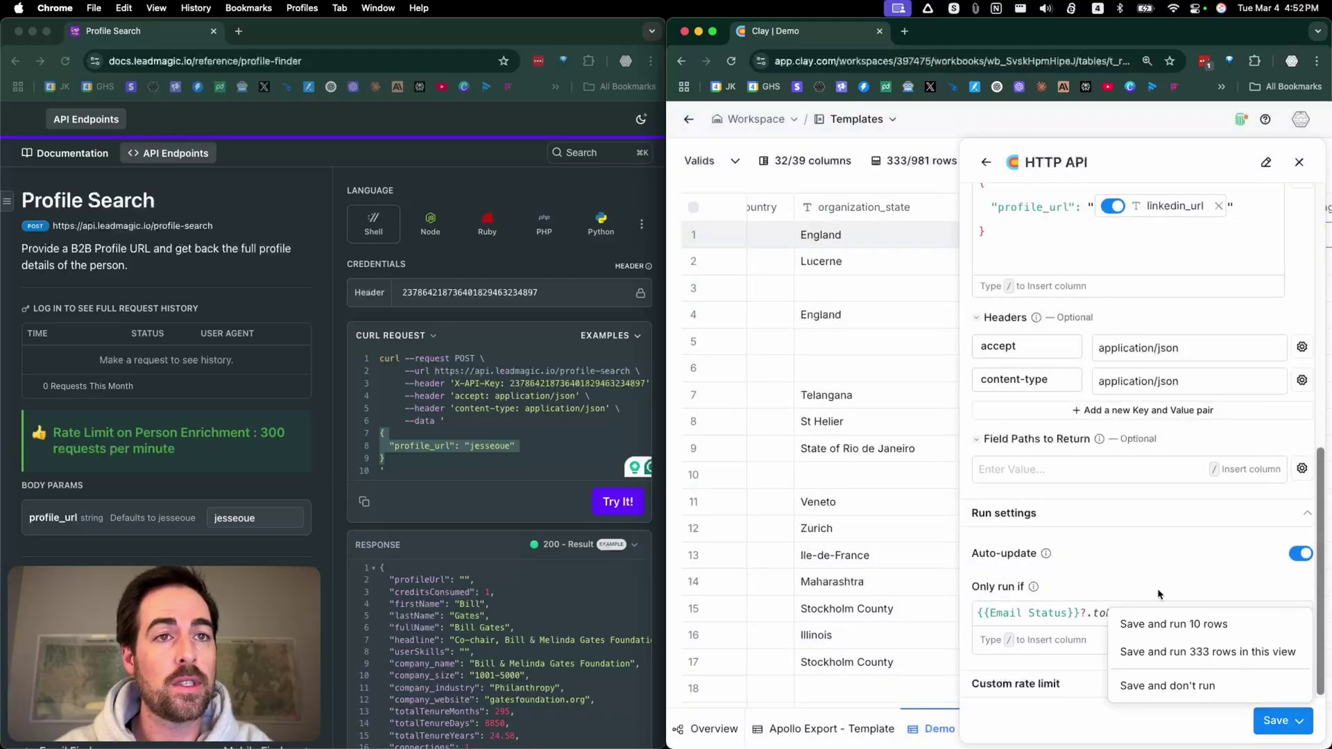
left_click(1198, 687)
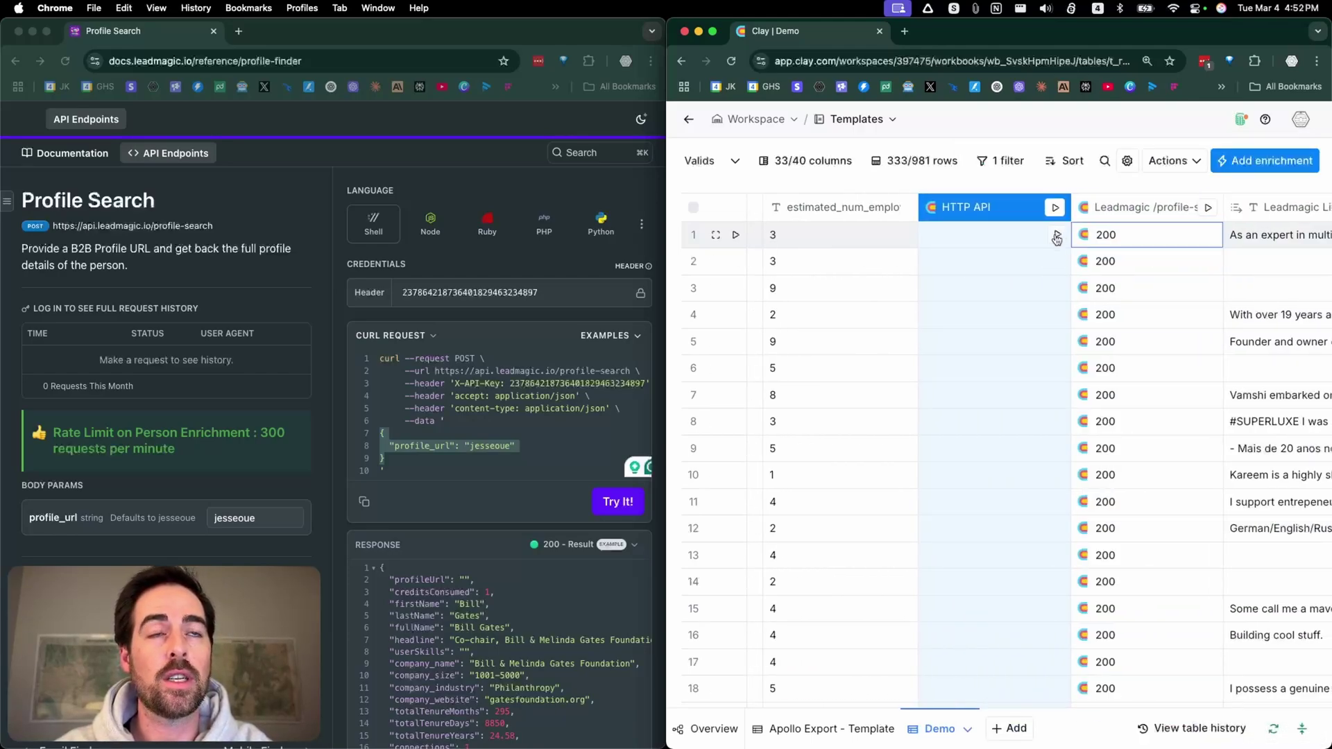
left_click(1056, 235)
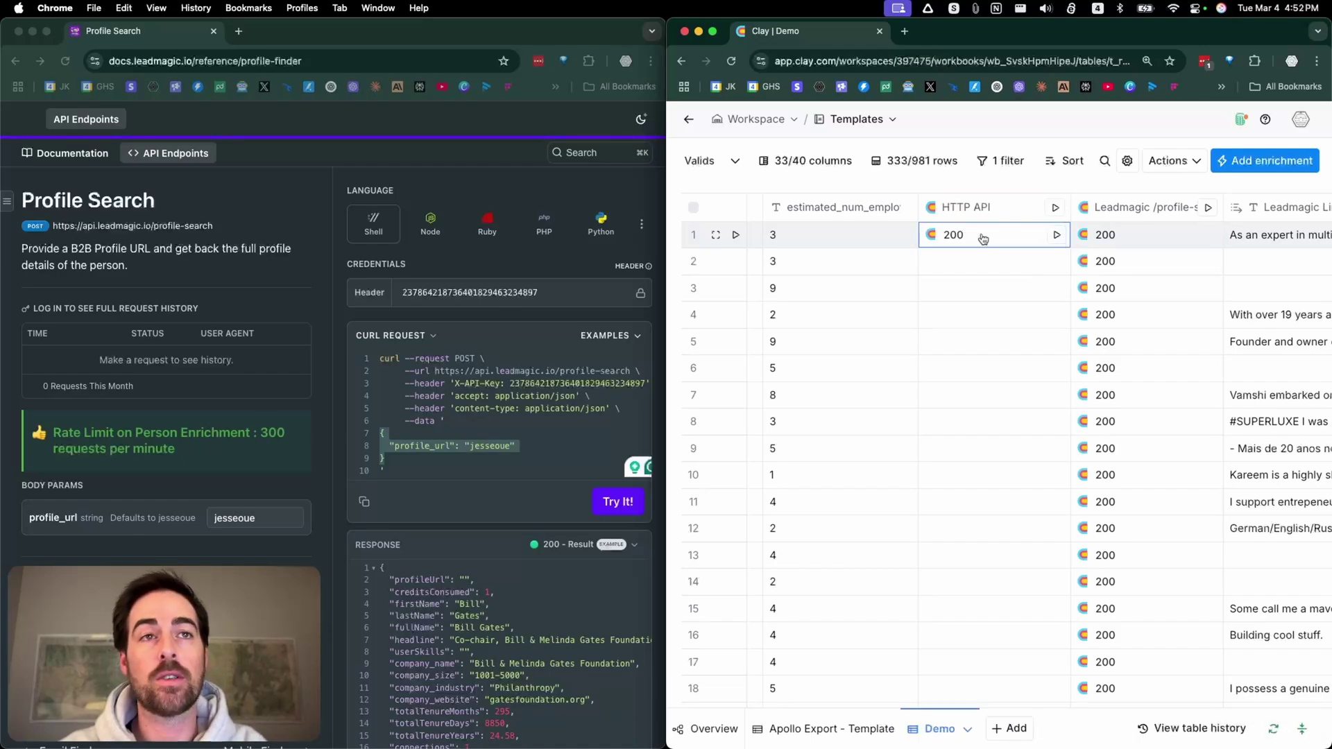
- From row 1's HTTP API response, add the About field as a column named "About - linkedin profile"
left_click(983, 239)
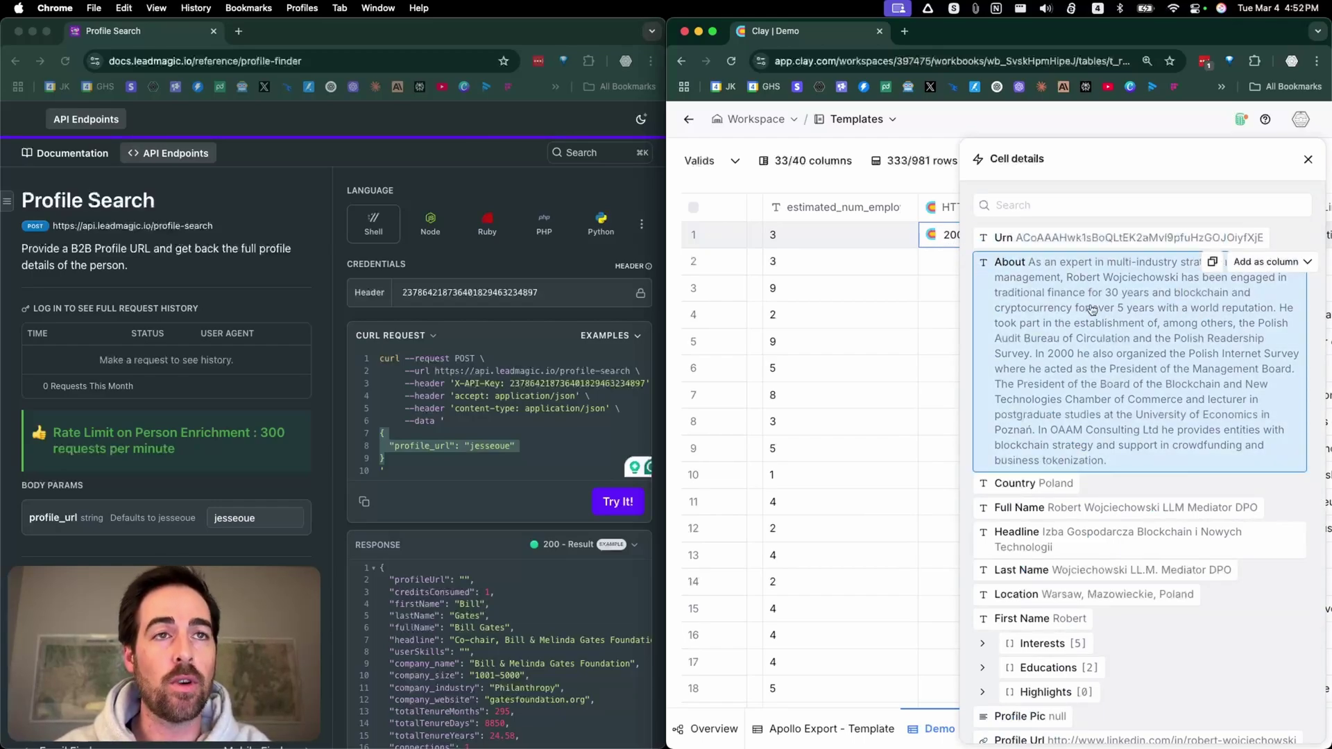
scroll(1093, 310, "down", 1)
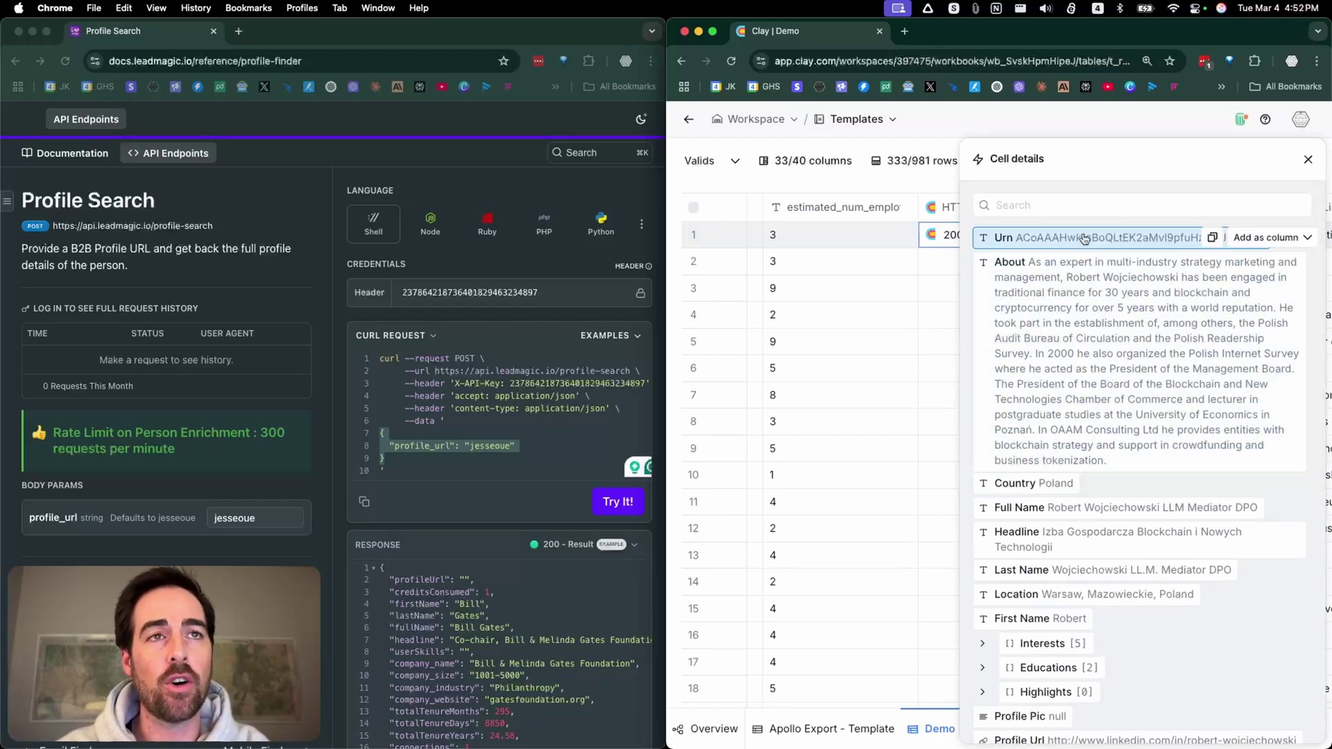
scroll(1076, 346, "down", 10)
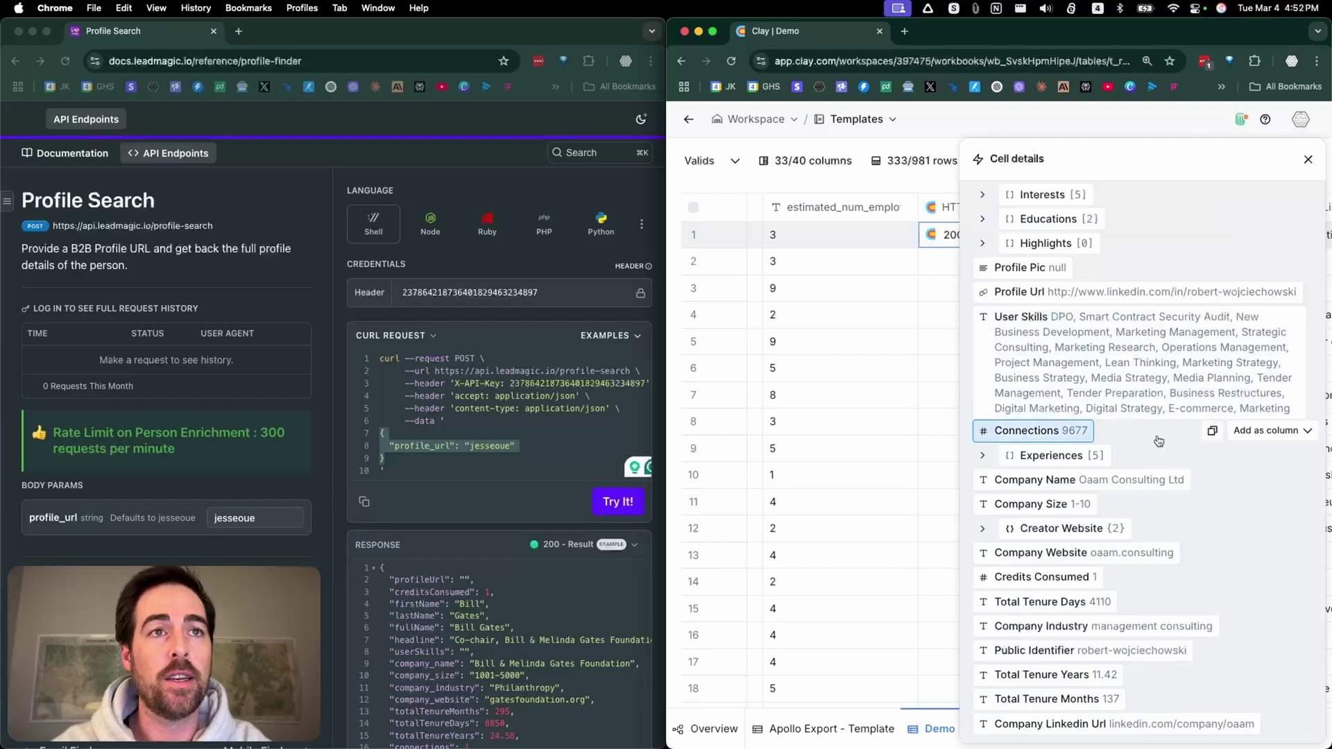
scroll(1110, 347, "up", 6)
mouse_move(1113, 316)
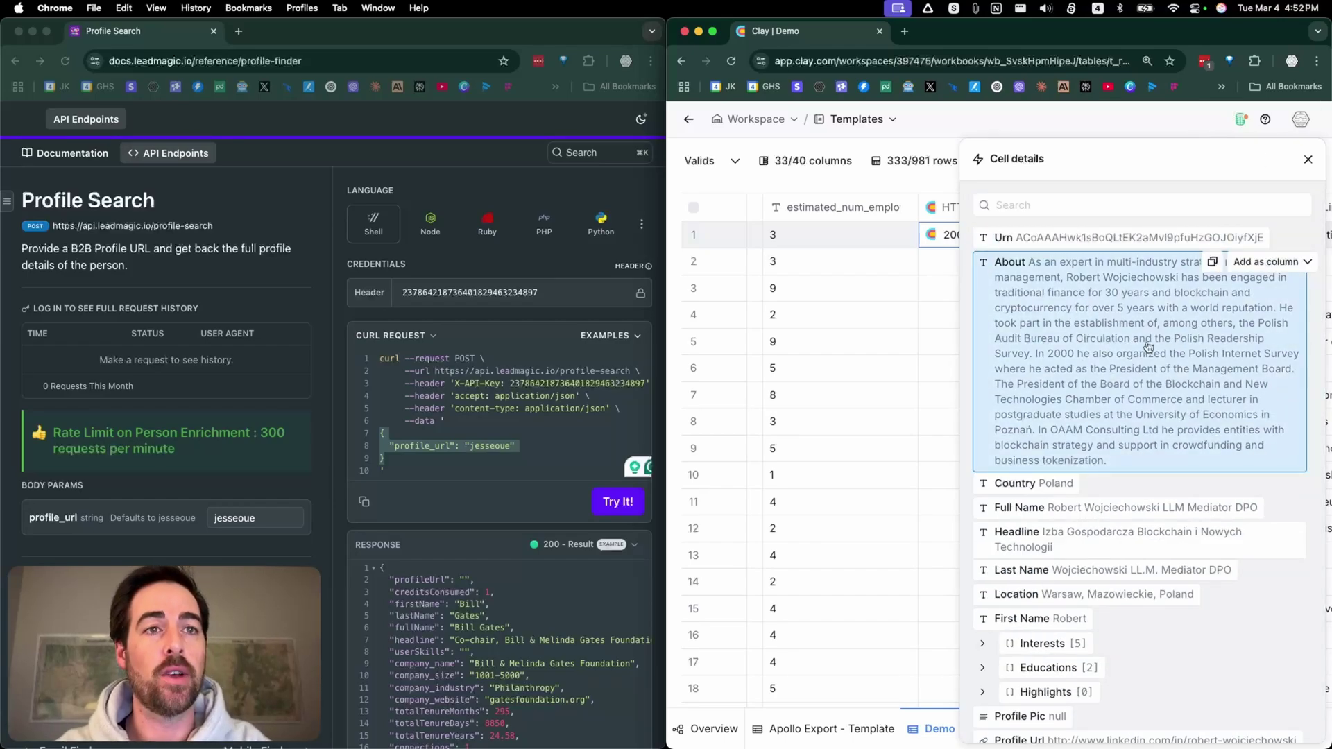
left_click(1265, 262)
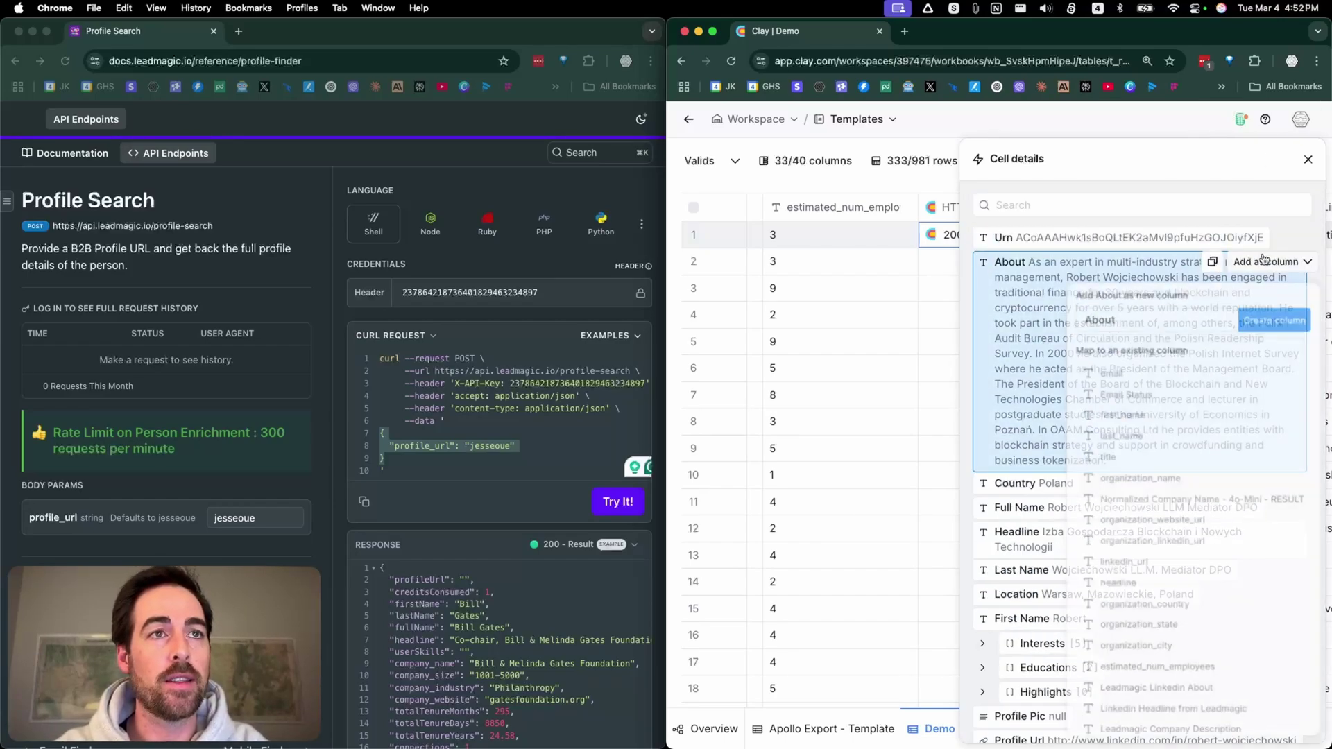
left_click(1142, 316)
type("- ")
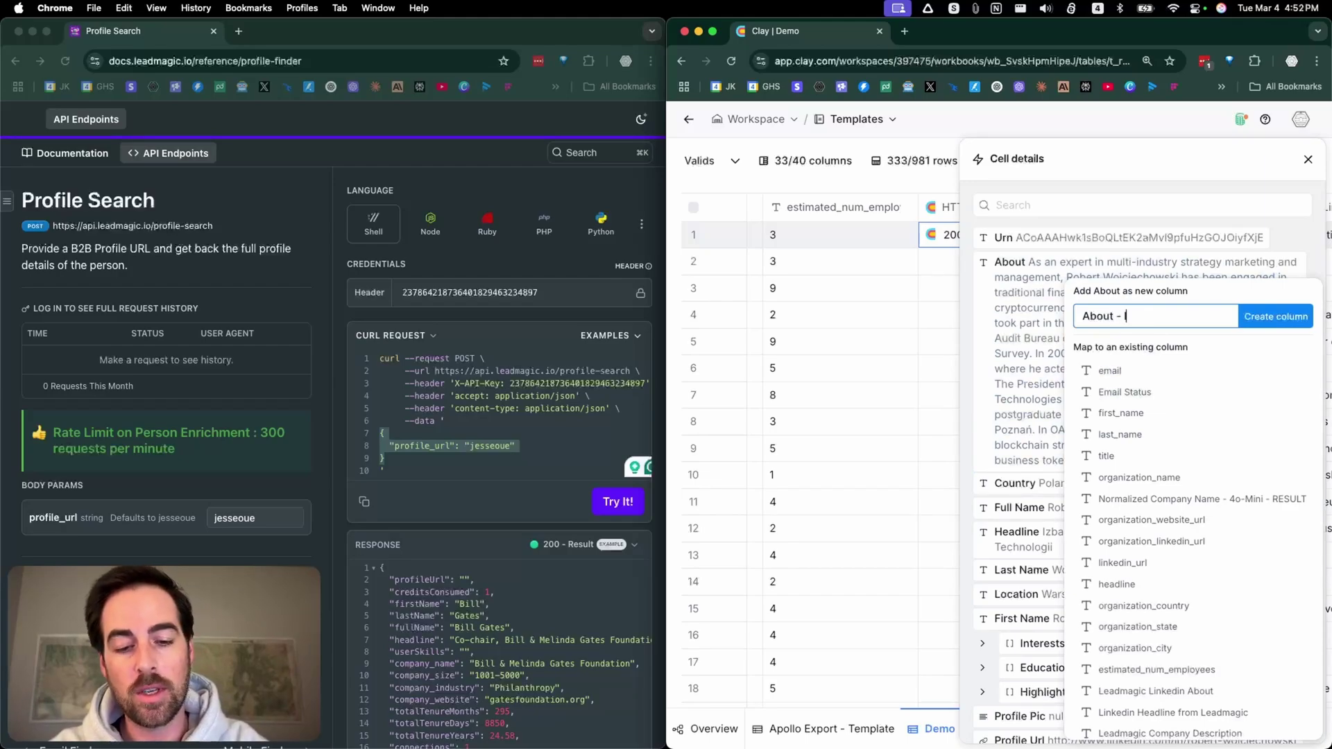
type("linkedin profi")
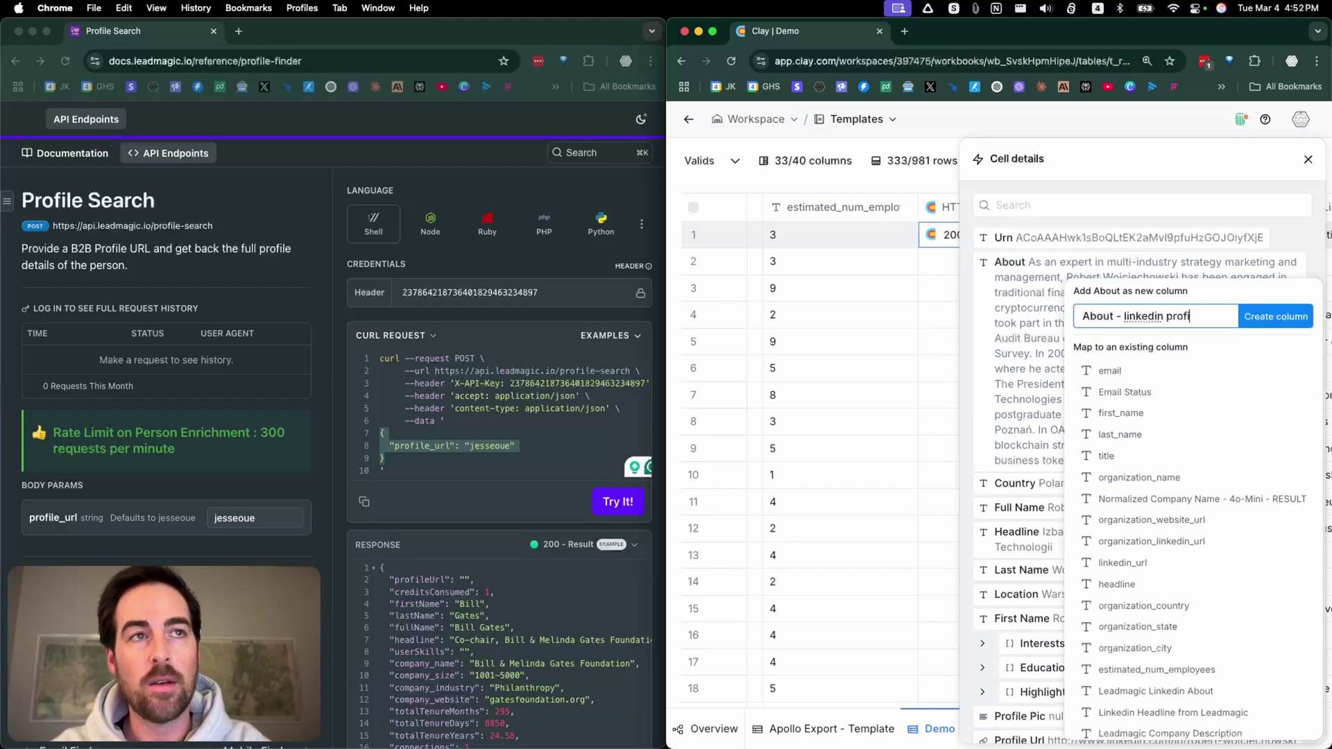
type("le")
left_click(1257, 321)
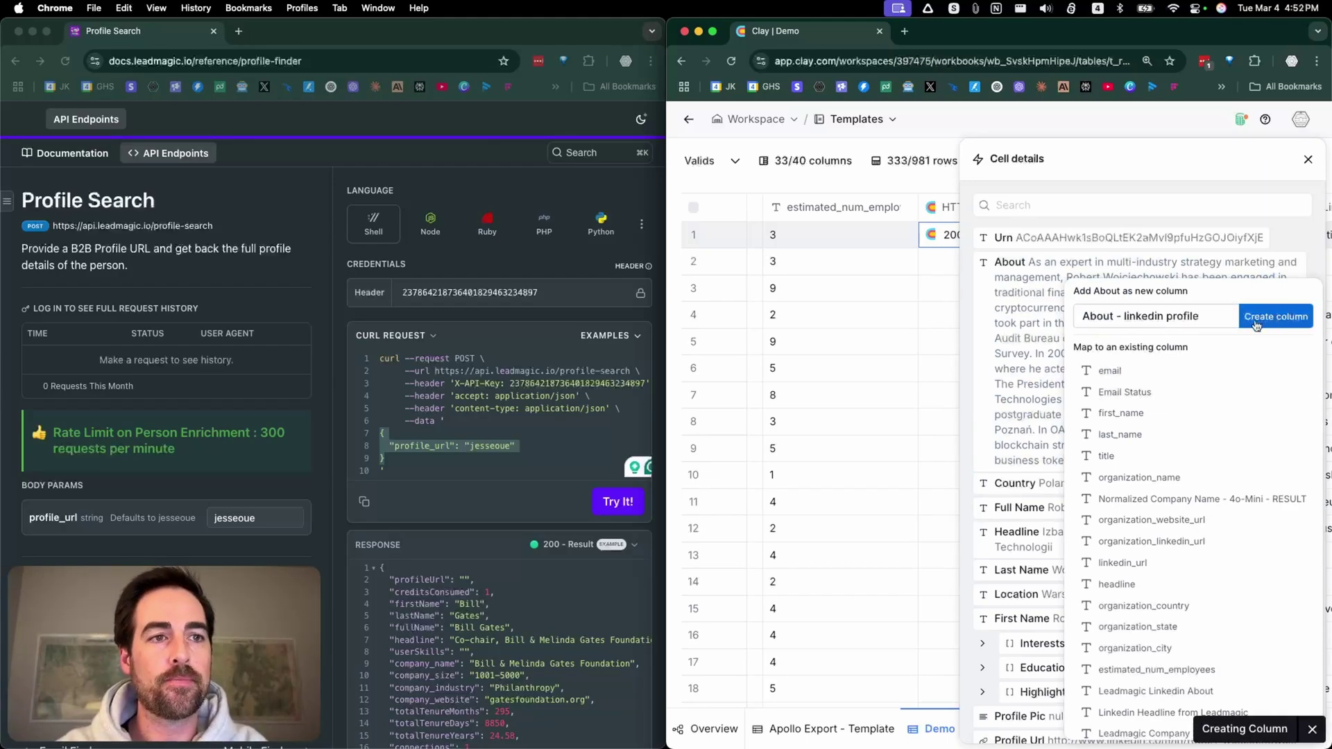
- Expand the Experiences list and first experience in the response, then close Cell details
scroll(1034, 384, "down", 10)
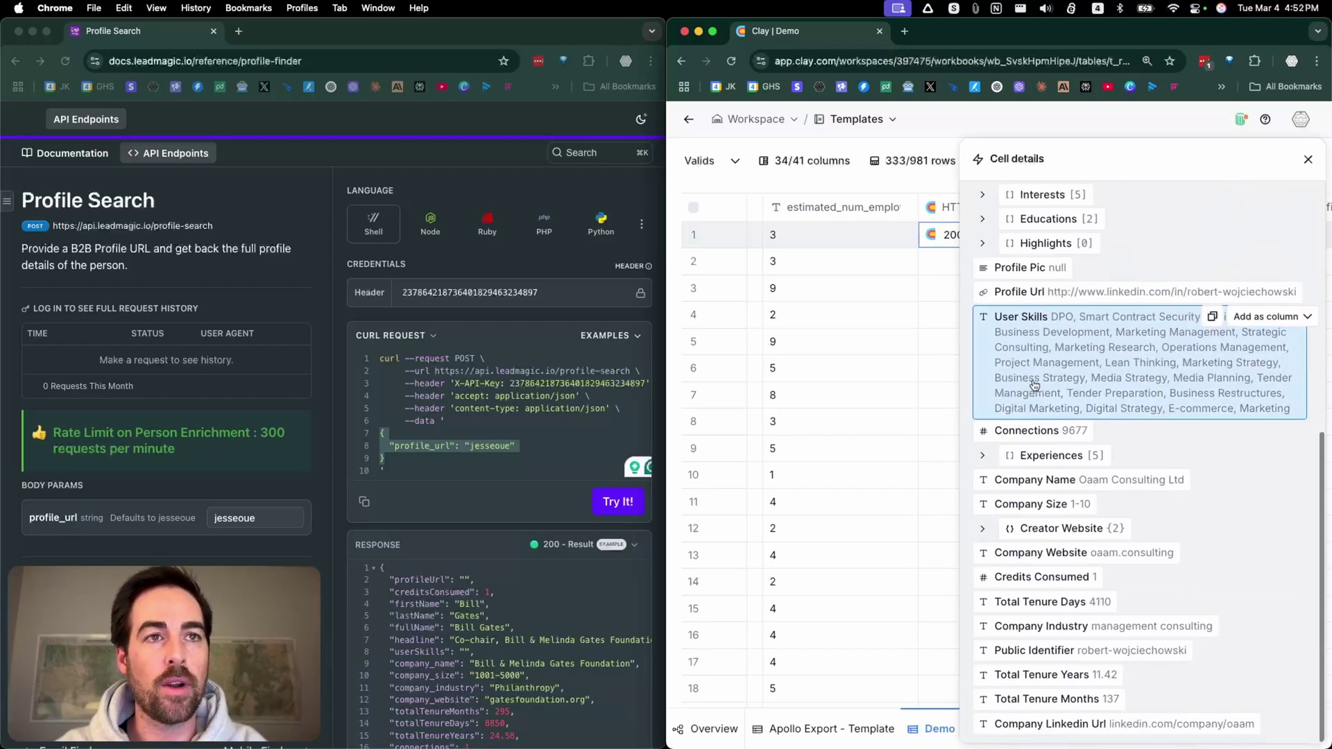
left_click(983, 455)
left_click(998, 482)
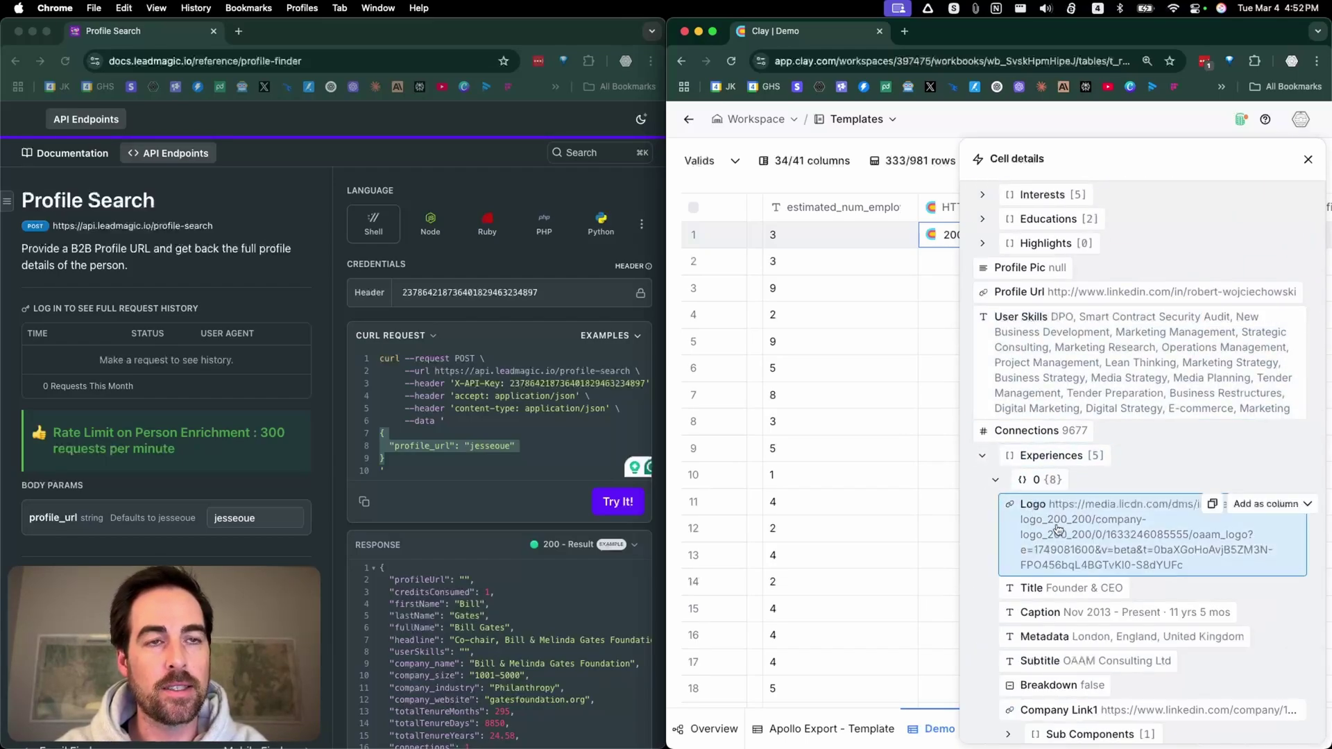
scroll(1040, 514, "down", 5)
scroll(1057, 531, "down", 3)
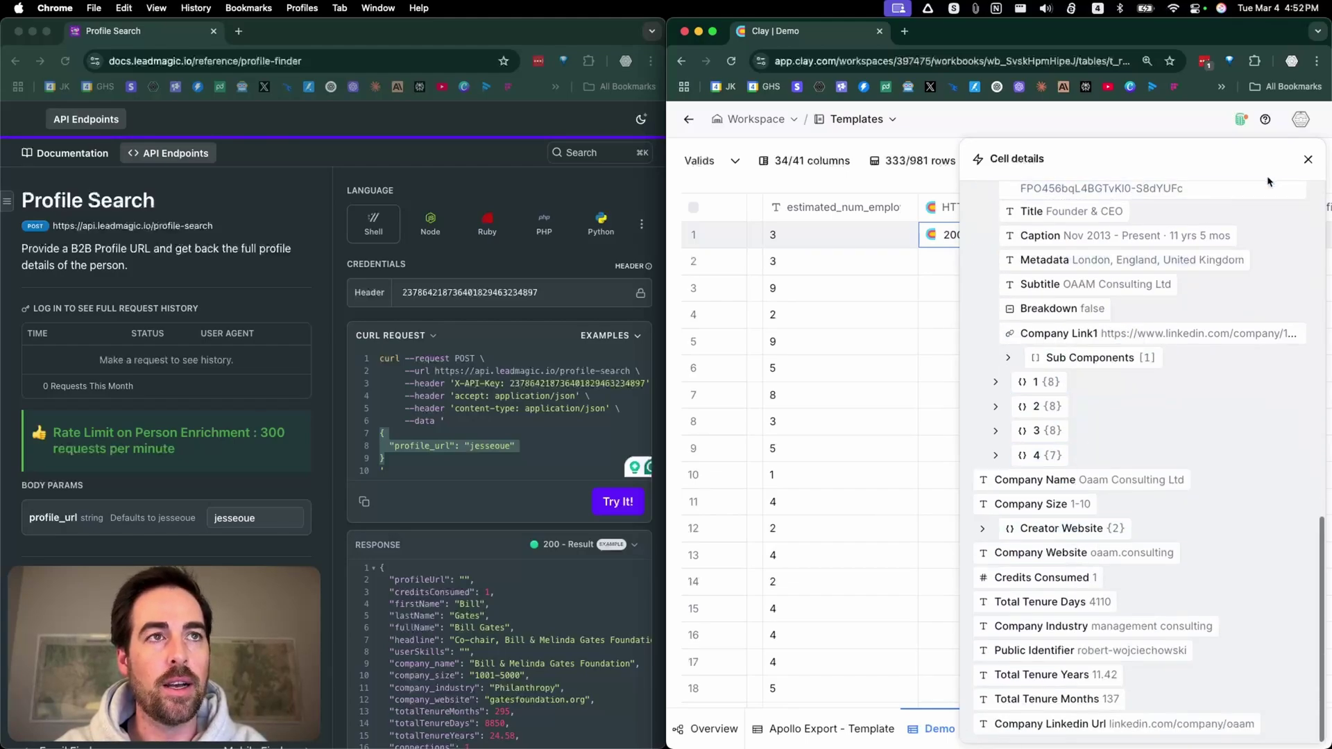
left_click(1308, 160)
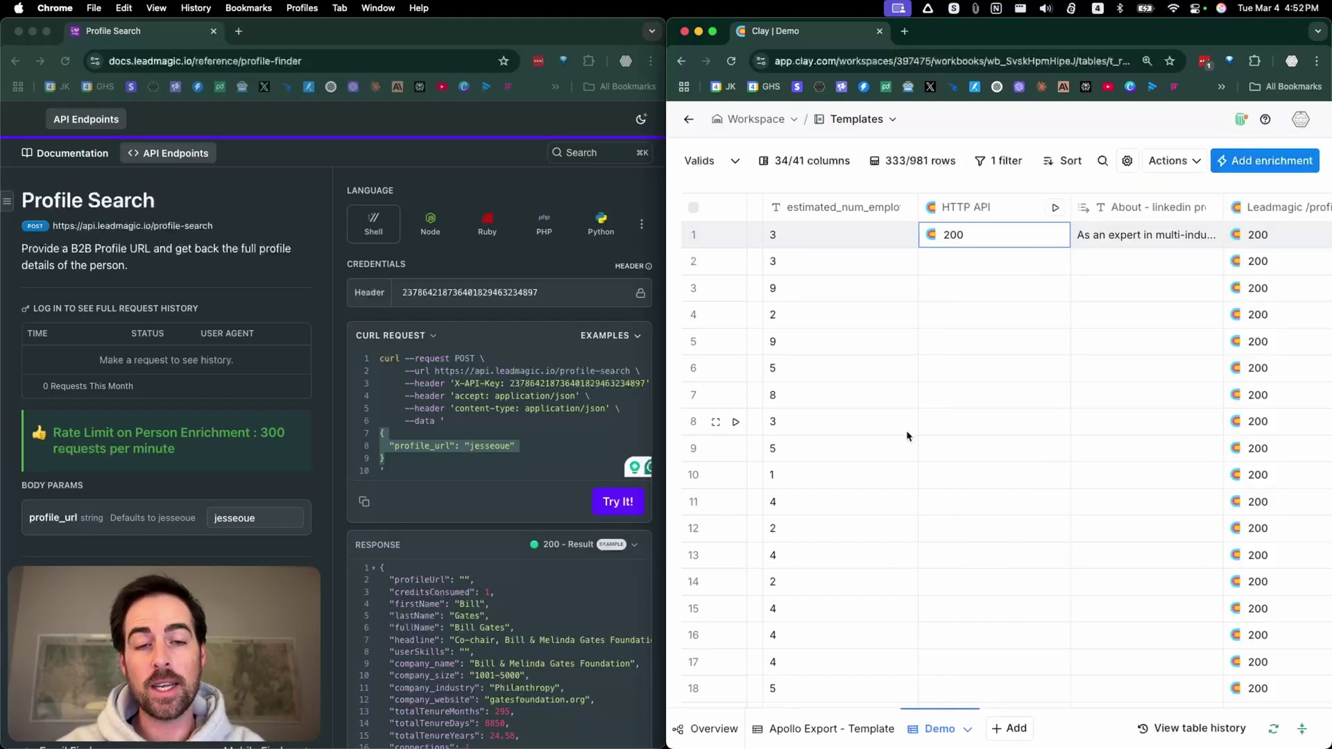